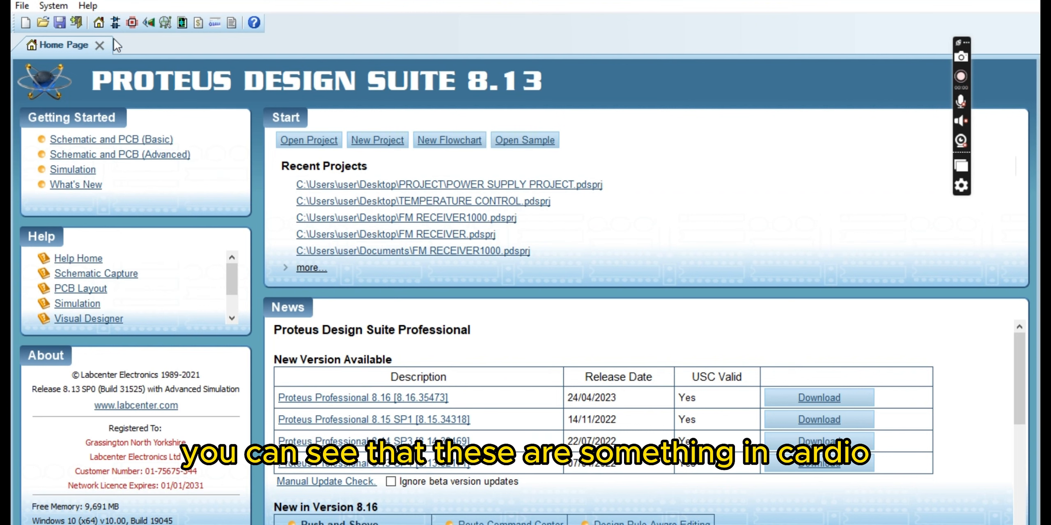
# Open a schematic sheet, find the 2W005G bridge rectifier with the keyword 2W00, and place it in the sheet's left half.
pyautogui.click(114, 21)
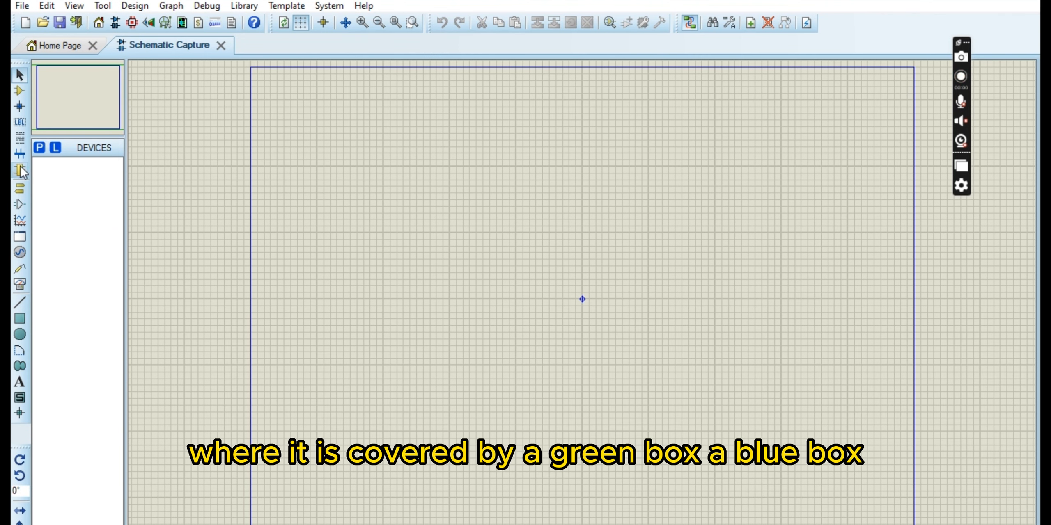
pyautogui.click(43, 146)
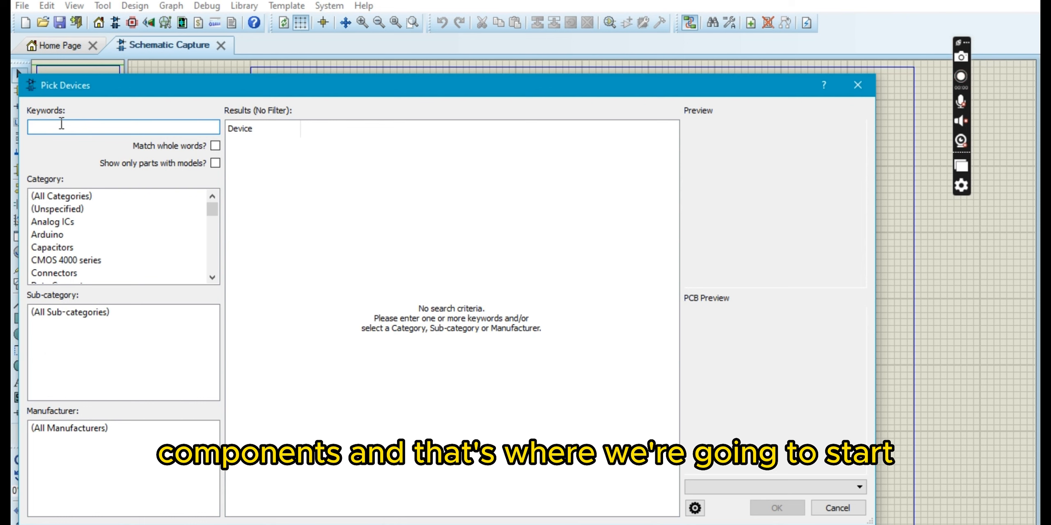
pyautogui.write('2W00')
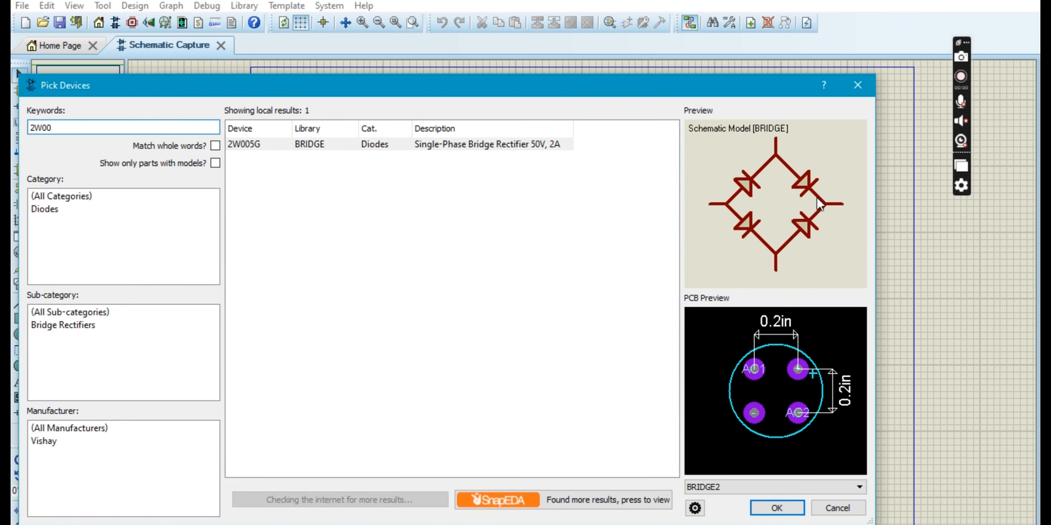
pyautogui.click(777, 508)
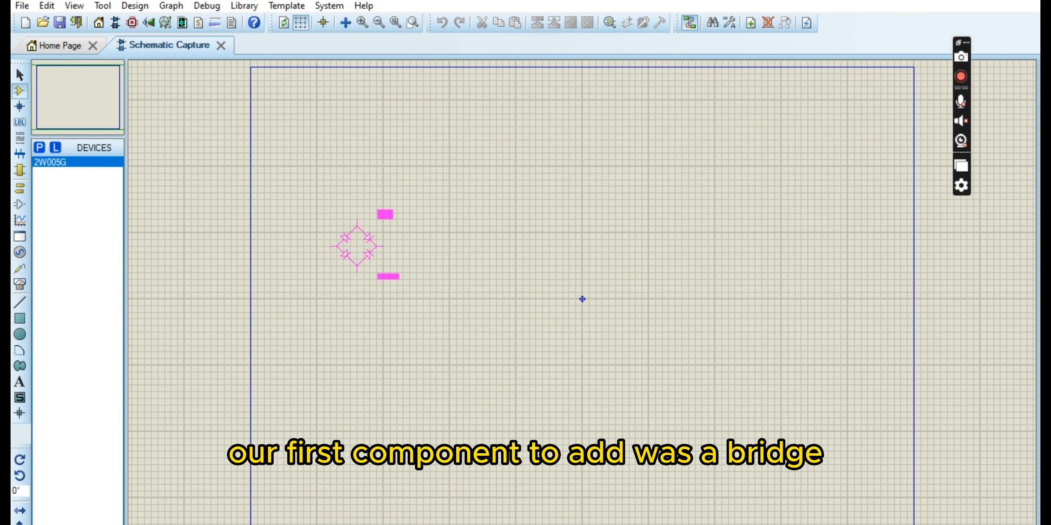
pyautogui.click(457, 247)
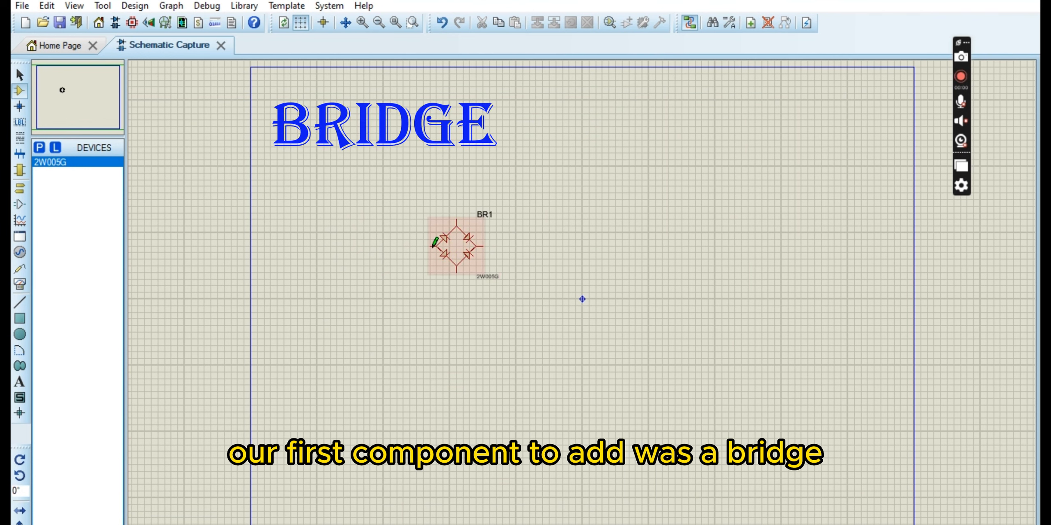
# Find the ALTERNATOR AC voltage source with the keyword ALTERNA and place it to the left of the bridge rectifier.
pyautogui.click(39, 147)
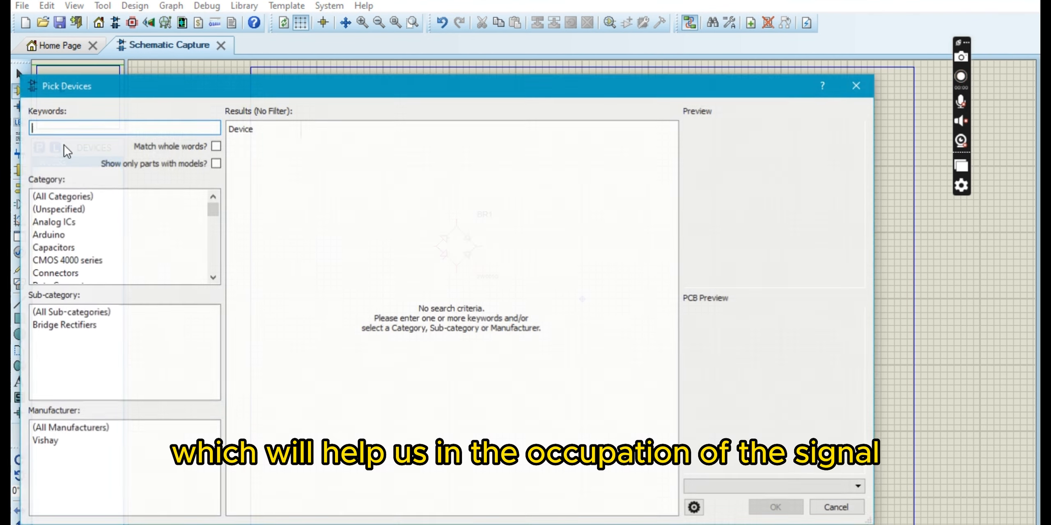
pyautogui.write('A')
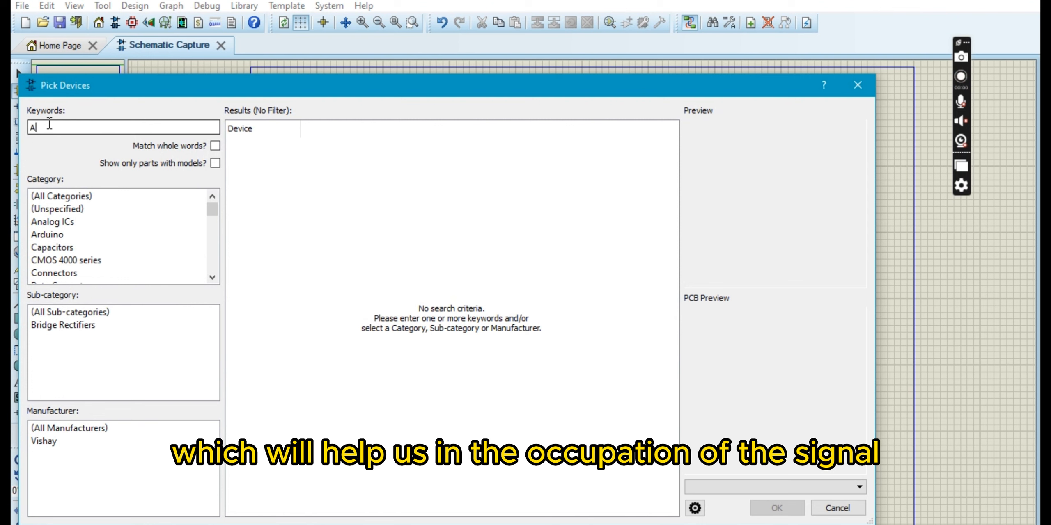
pyautogui.write('LTERNA')
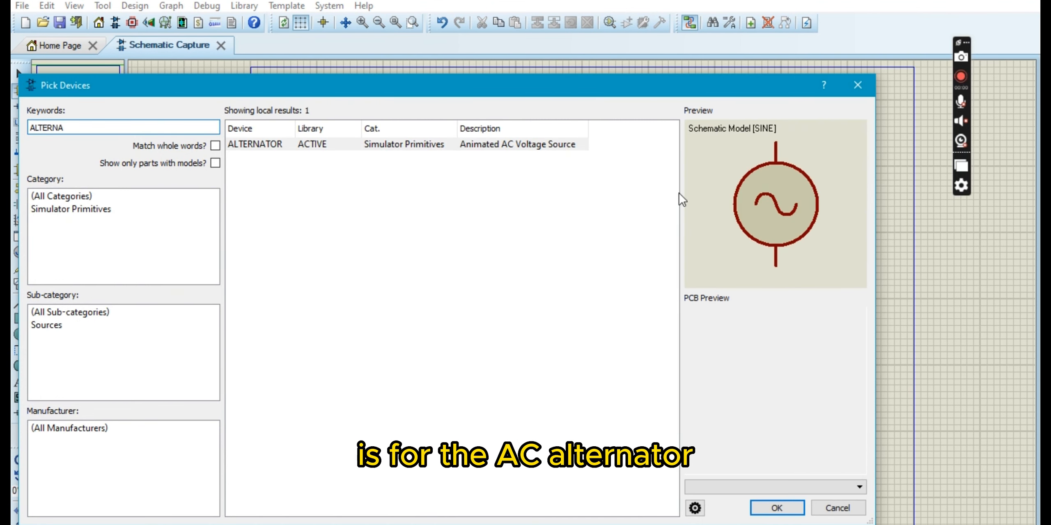
pyautogui.click(465, 147)
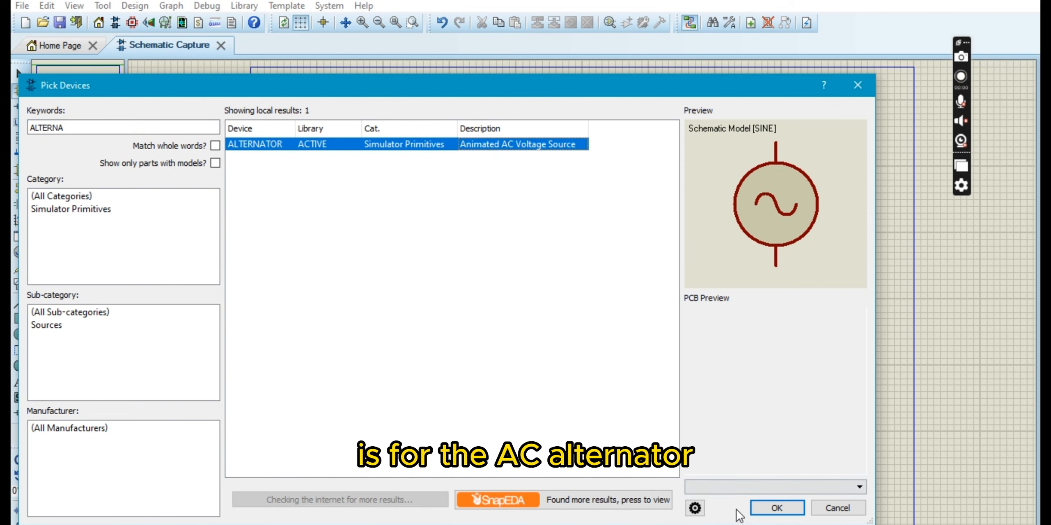
pyautogui.click(776, 509)
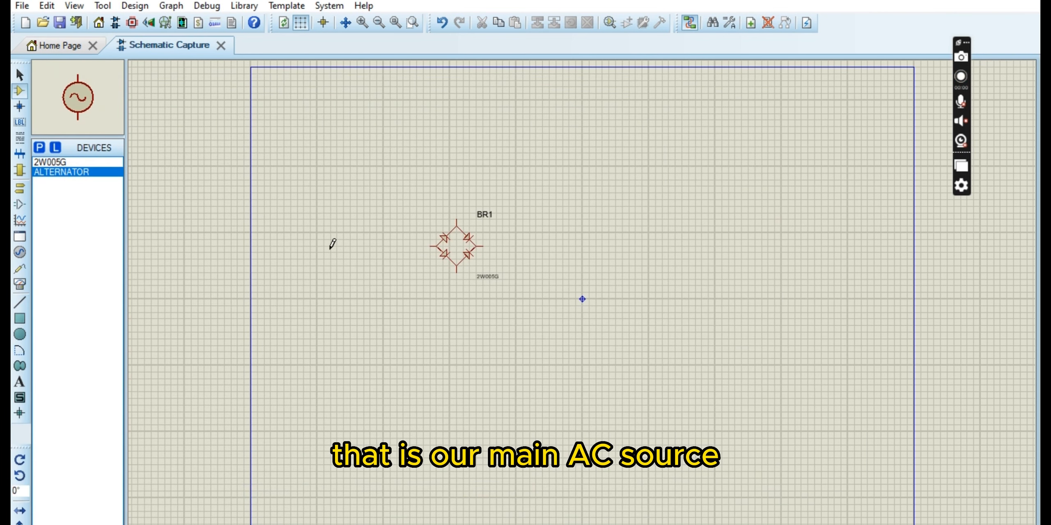
pyautogui.click(305, 242)
pyautogui.click(299, 245)
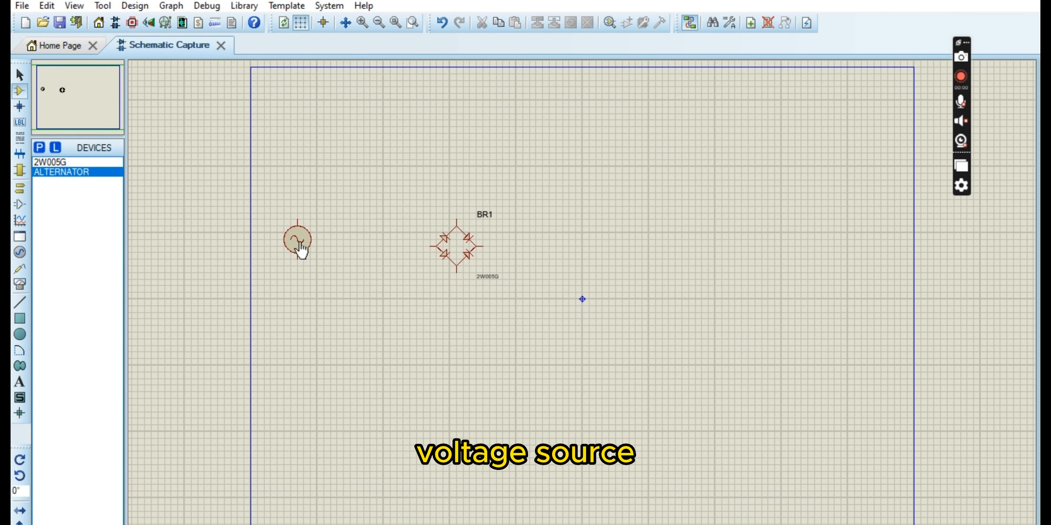
# Find the 10WATT1K resistor in the device library and place it on the right side of the sheet.
pyautogui.click(39, 147)
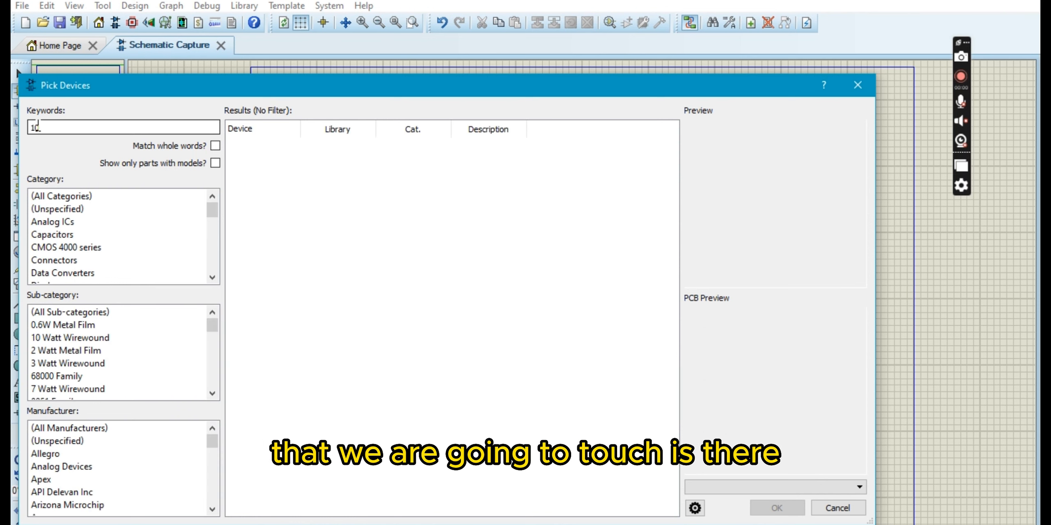
pyautogui.write('ATT')
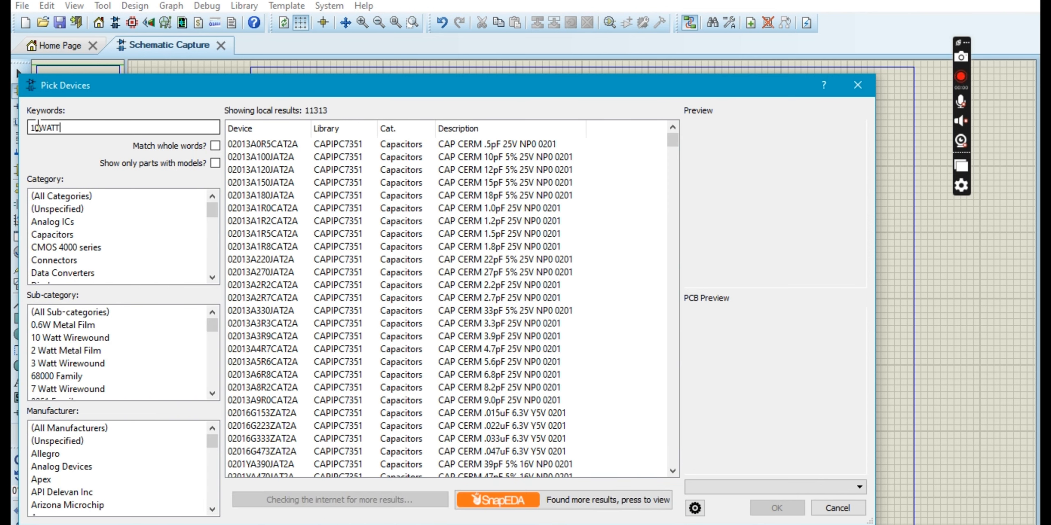
pyautogui.write('1K')
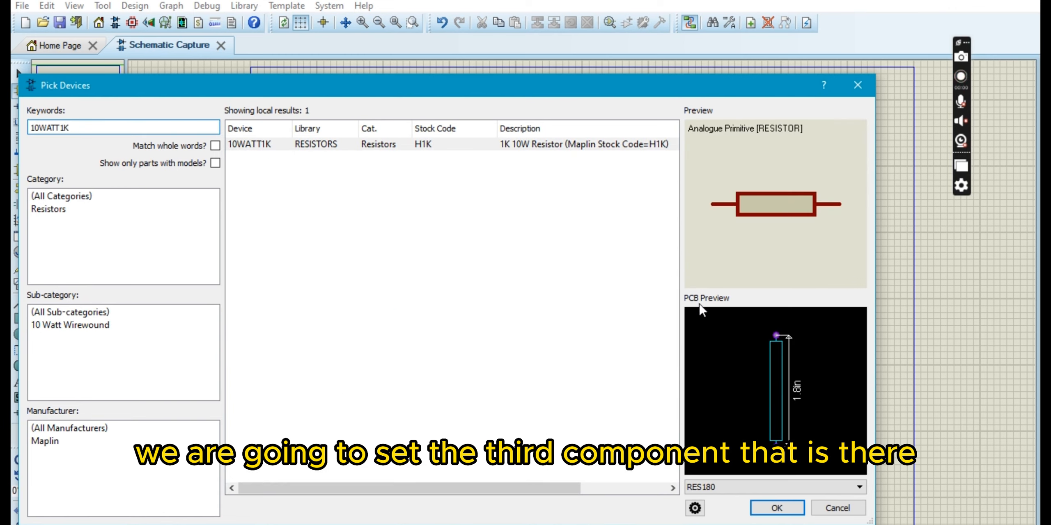
pyautogui.click(762, 505)
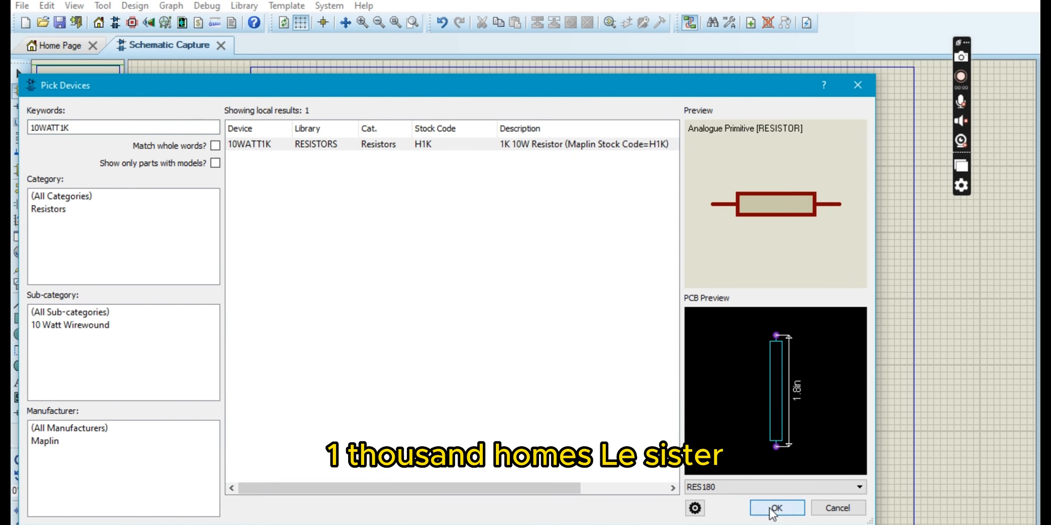
pyautogui.click(584, 280)
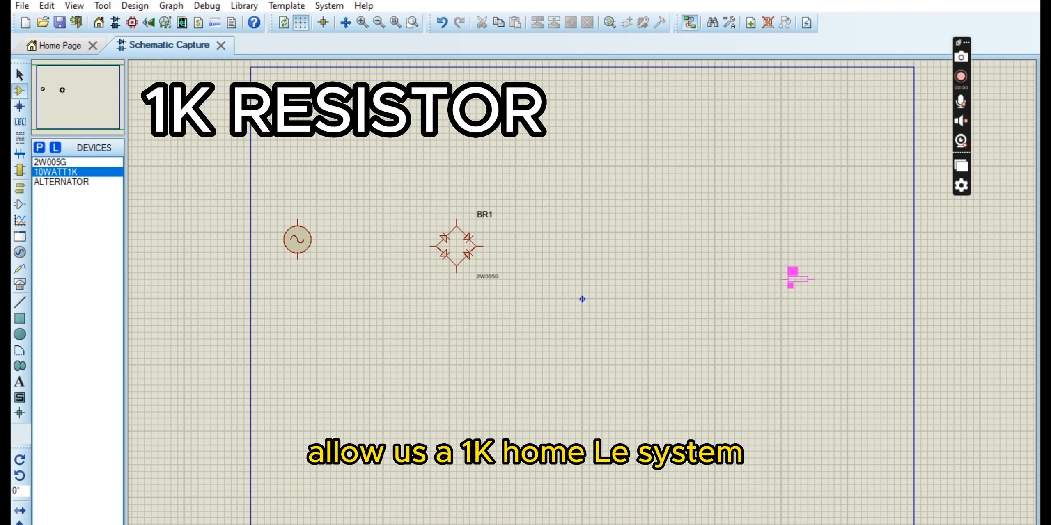
pyautogui.click(797, 280)
# Find the 7805 5V 1A regulator, place it above and left of the resistor, and reopen the device library.
pyautogui.click(39, 147)
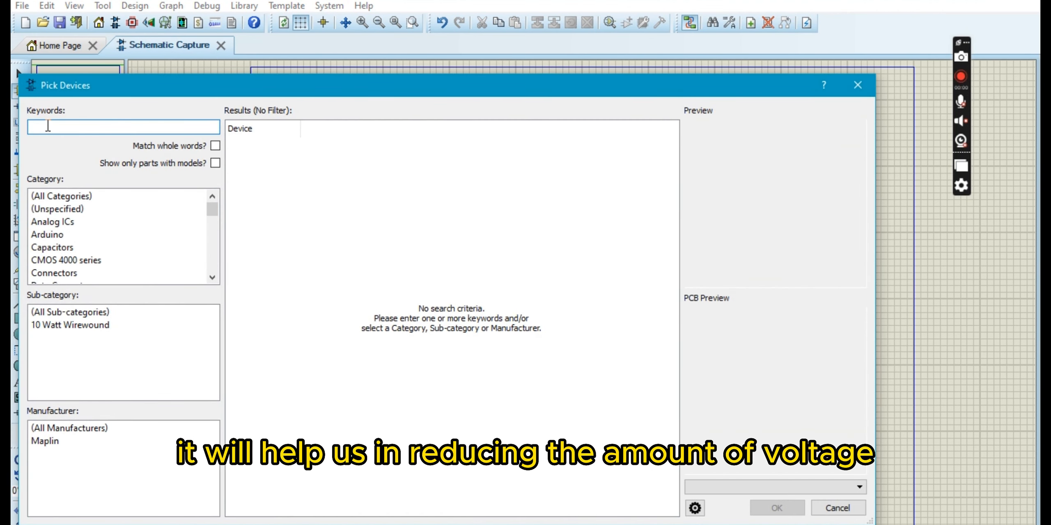
pyautogui.write('7805')
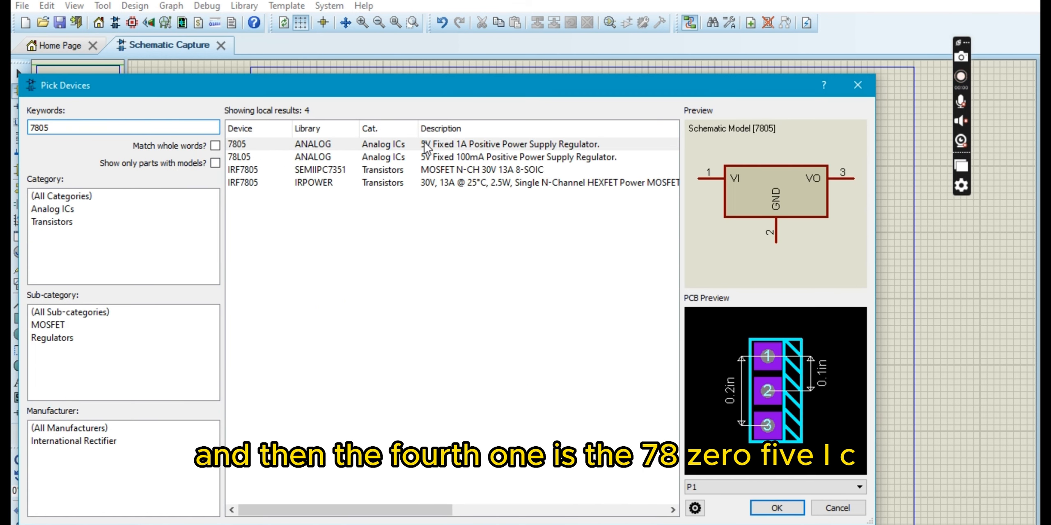
pyautogui.click(498, 146)
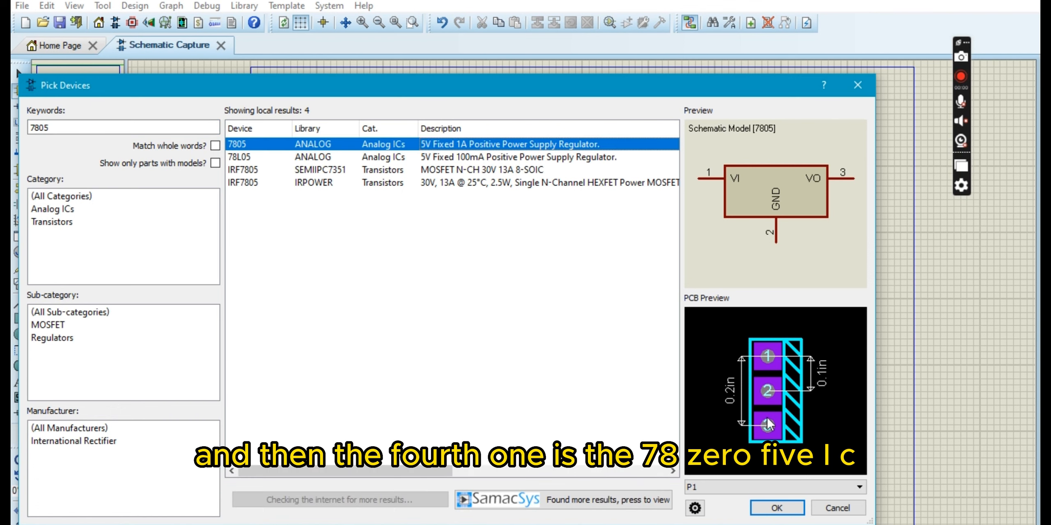
pyautogui.click(777, 509)
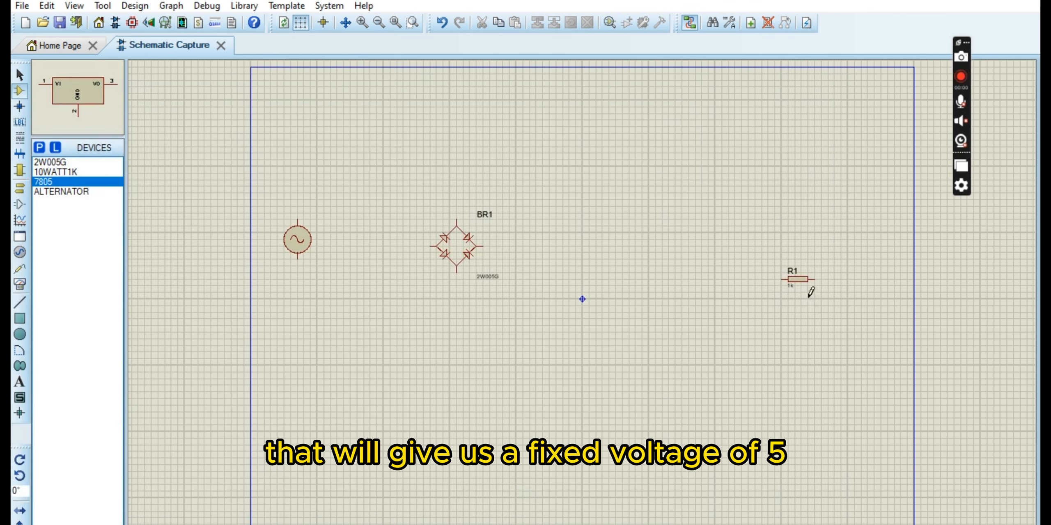
pyautogui.click(710, 188)
pyautogui.click(713, 202)
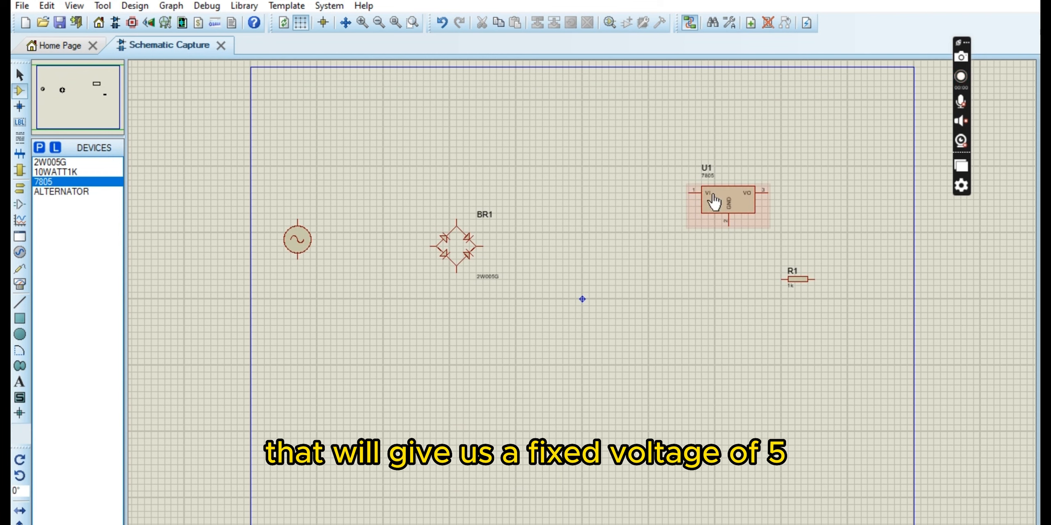
pyautogui.click(39, 149)
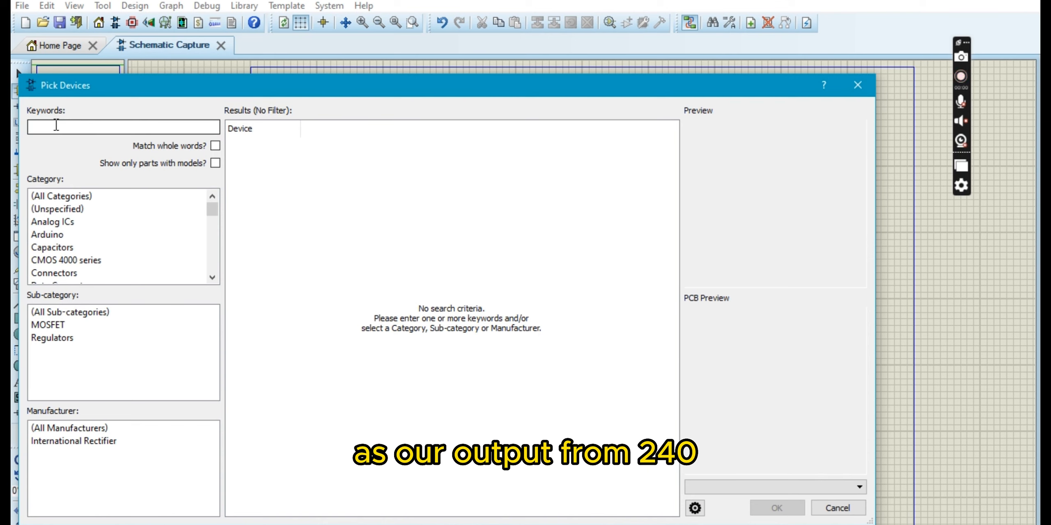
pyautogui.write('ALTER')
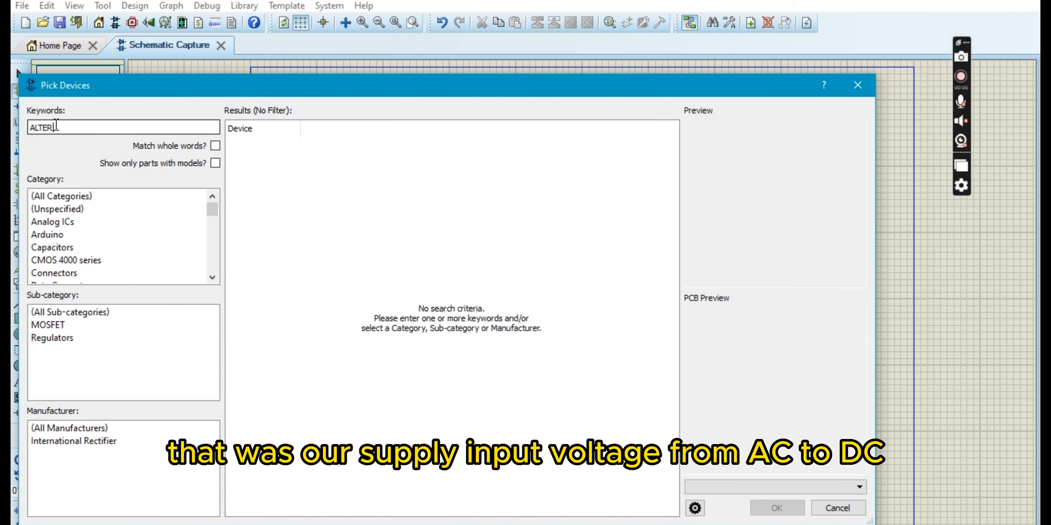
pyautogui.write('NA')
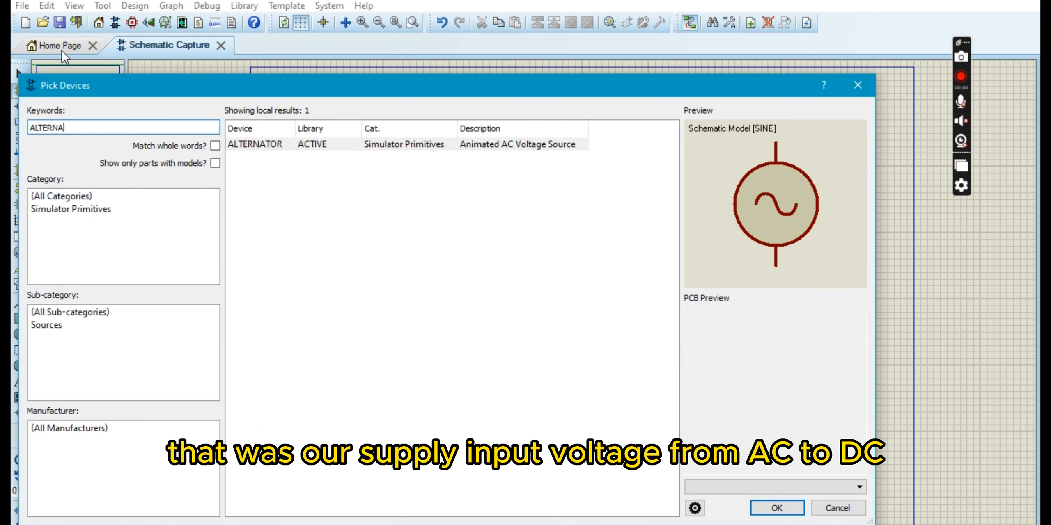
pyautogui.press('BackSpace')
pyautogui.press('BackSpace')
pyautogui.press('BackSpace')
pyautogui.press('BackSpace')
pyautogui.press('BackSpace')
pyautogui.press('BackSpace')
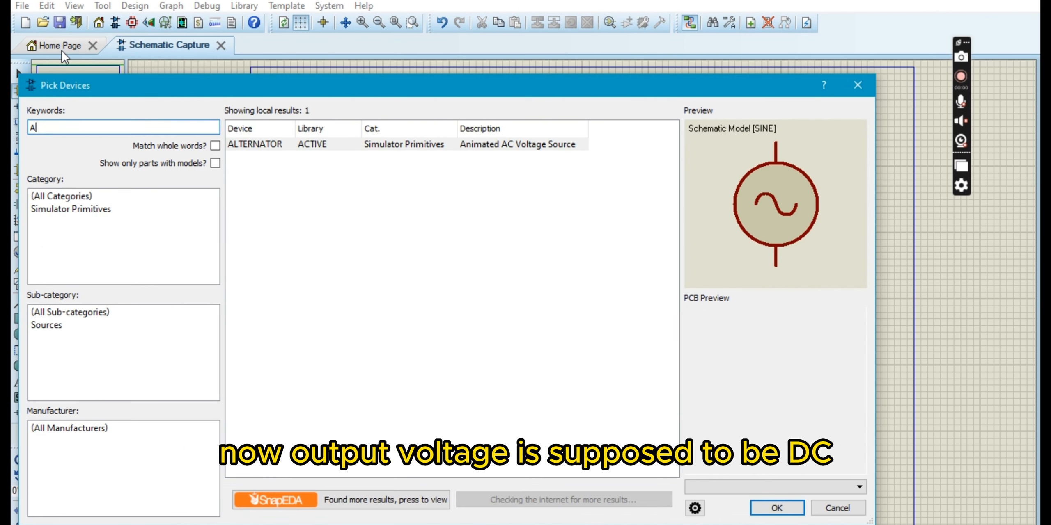
pyautogui.press('BackSpace')
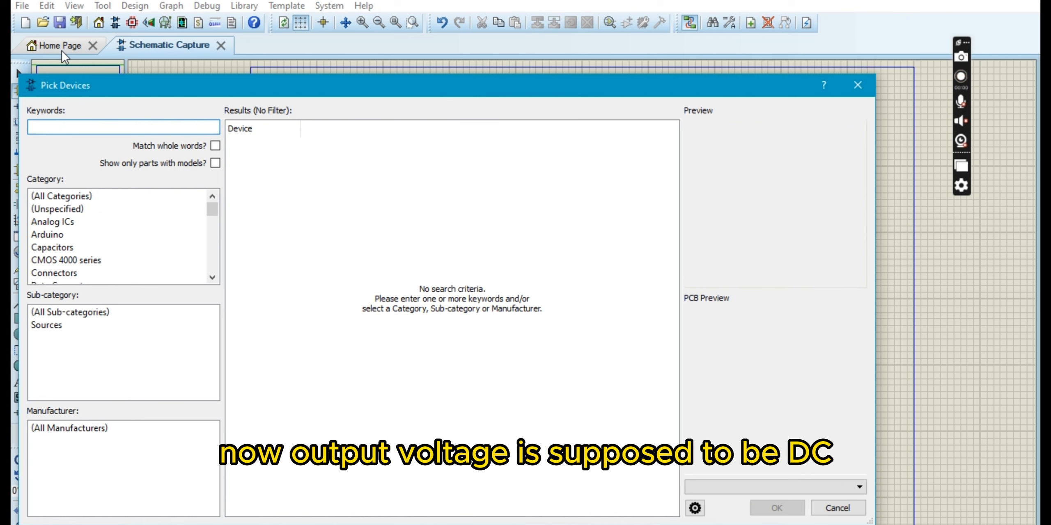
# Find the CAP-ELEC generic electrolytic capacitor with the keyword CAP-EL and place it below the bridge rectifier.
pyautogui.write('CAP-')
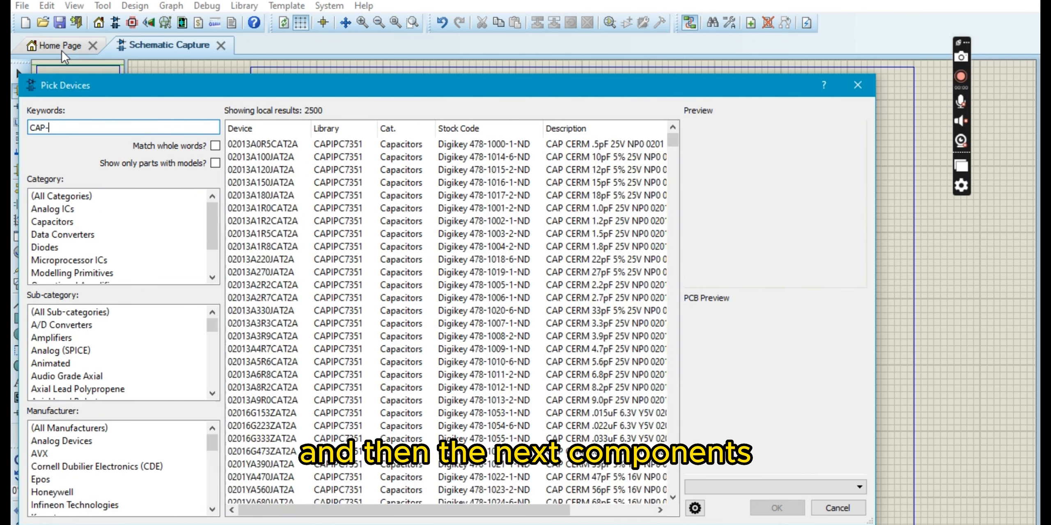
pyautogui.write('EL')
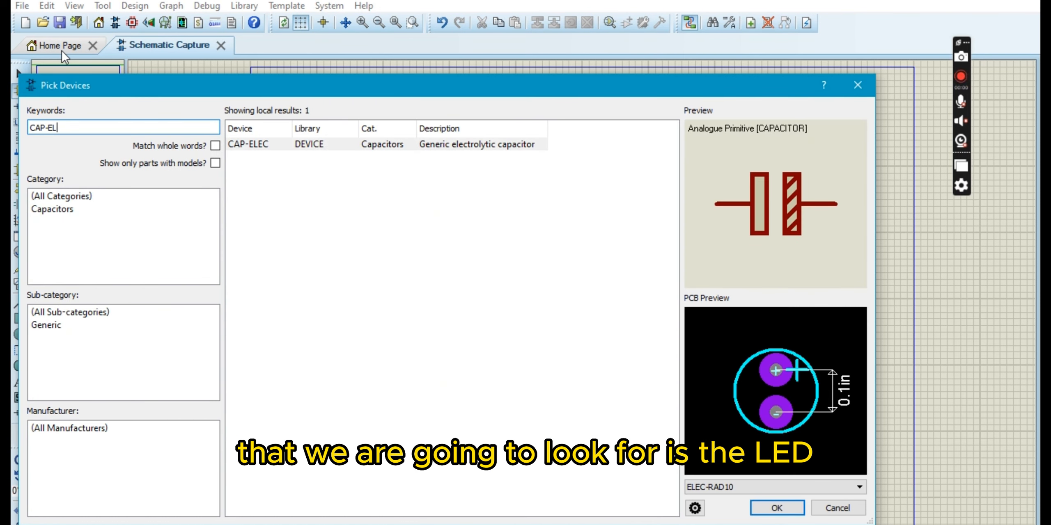
pyautogui.doubleClick(248, 144)
pyautogui.click(489, 339)
pyautogui.click(489, 339)
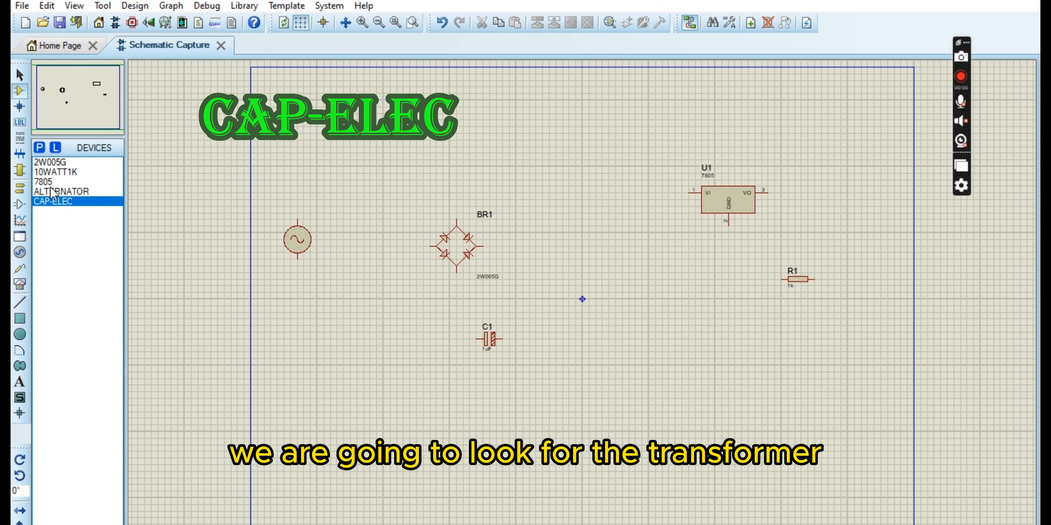
# Search the device library for a transformer with the keyword TRANS.
pyautogui.click(40, 148)
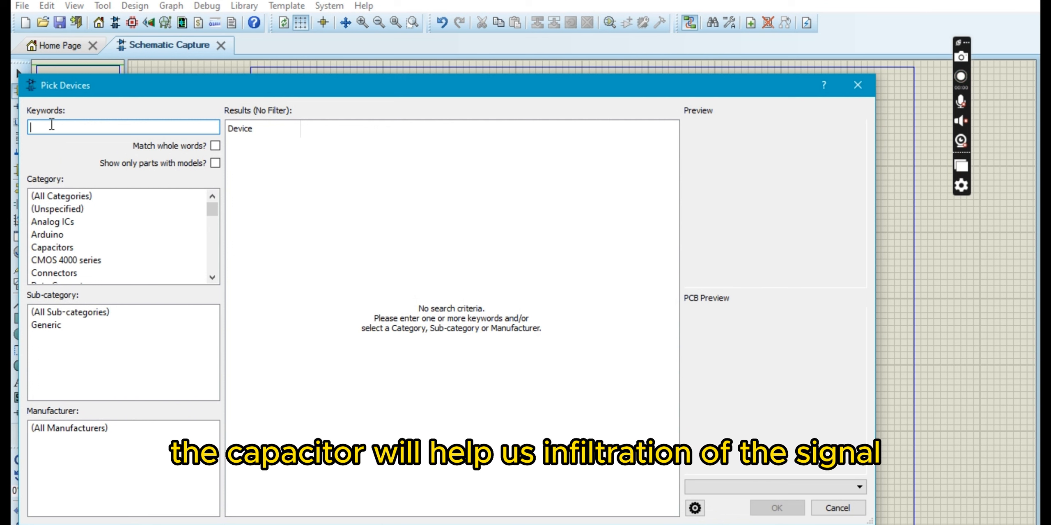
pyautogui.write('TRAM')
pyautogui.press('BackSpace')
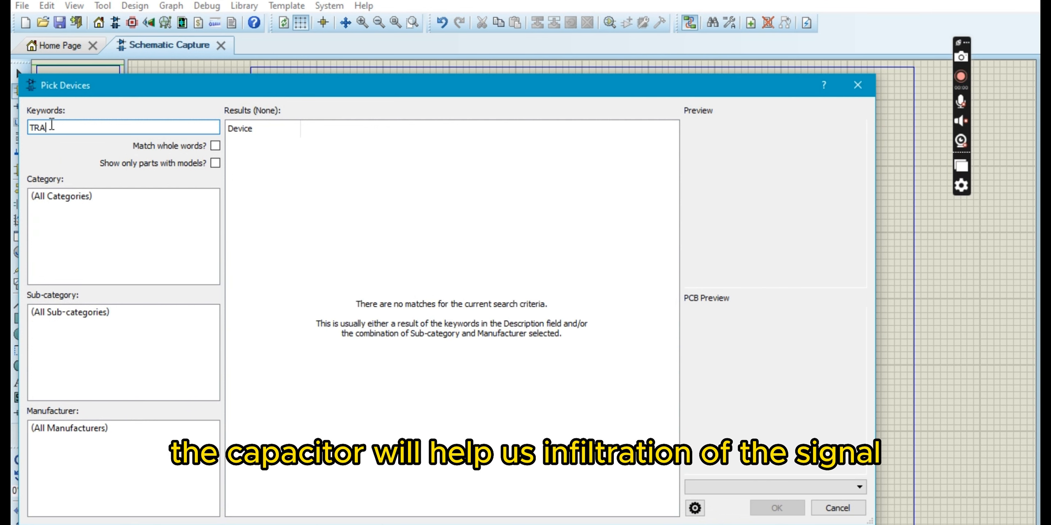
pyautogui.write('NSFOMER')
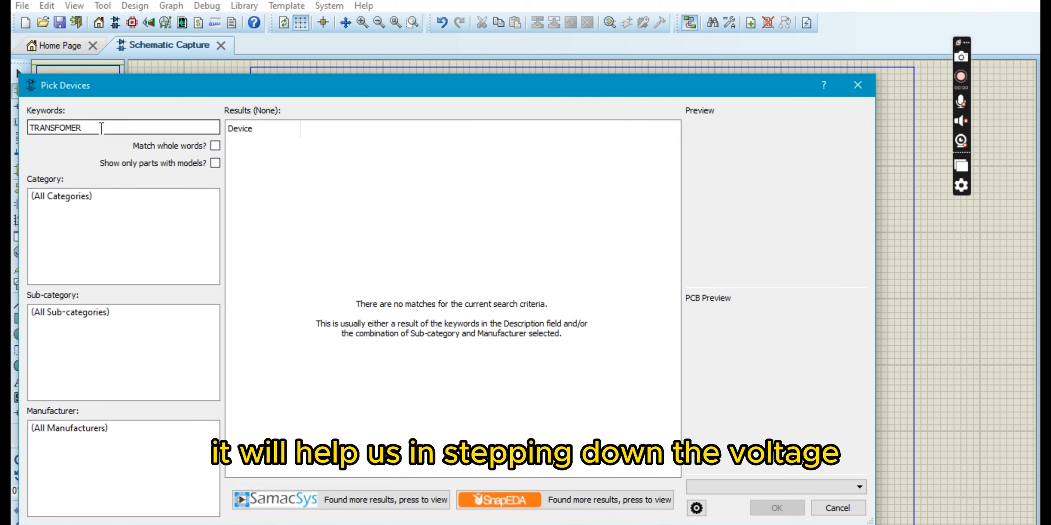
pyautogui.press('BackSpace')
pyautogui.press('BackSpace')
pyautogui.press('BackSpace')
pyautogui.press('BackSpace')
# Pick the TRAN-2P2S simple transformer and place it between the alternator and the bridge rectifier.
pyautogui.click(321, 183)
pyautogui.click(400, 157)
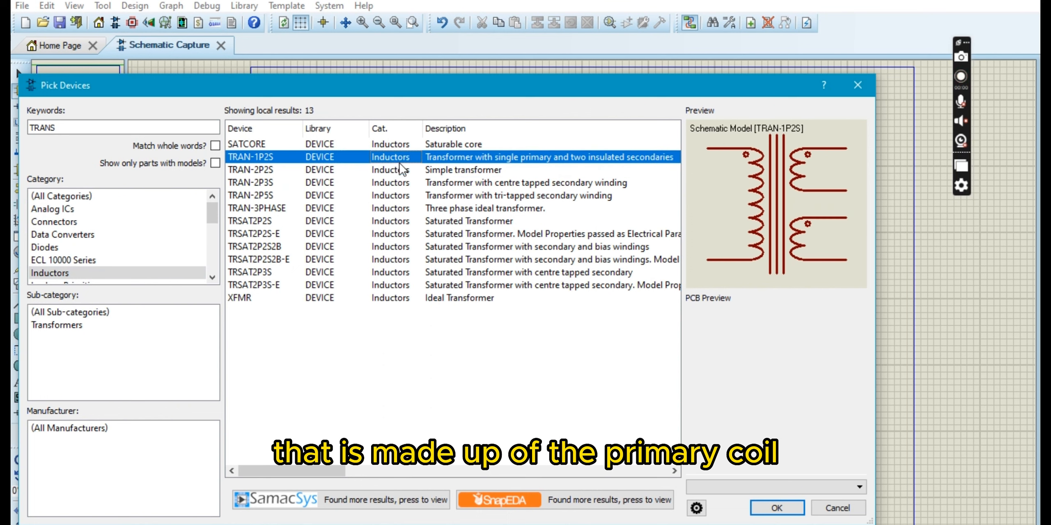
pyautogui.click(396, 171)
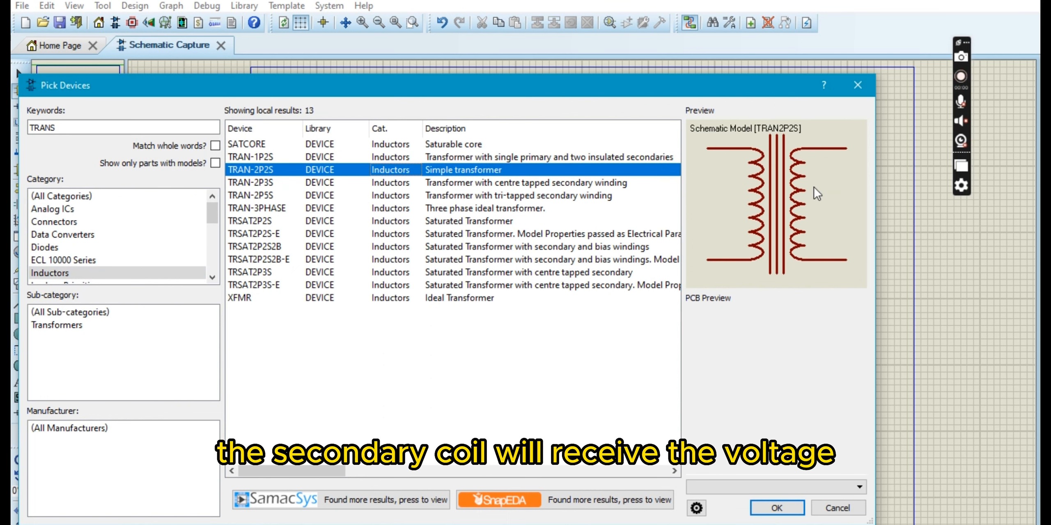
pyautogui.click(776, 508)
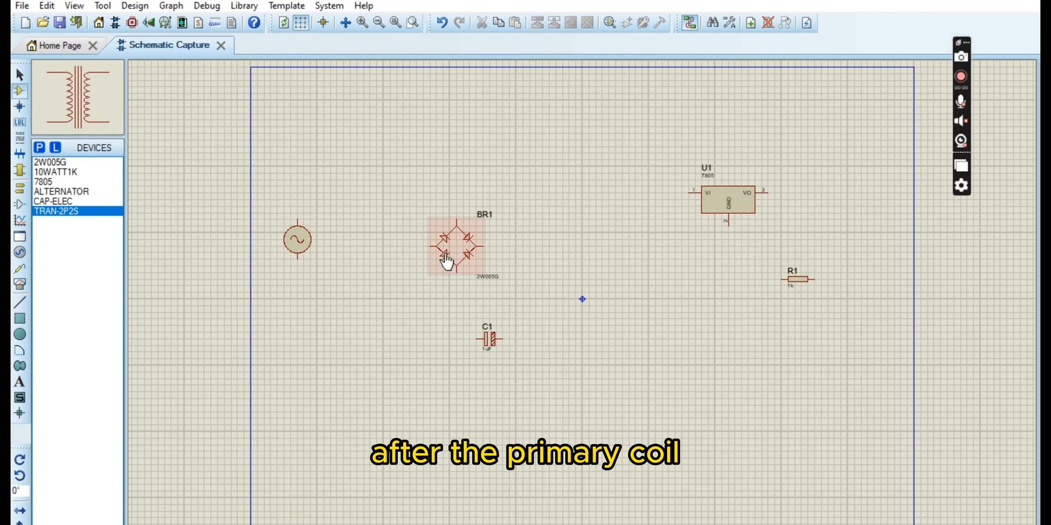
pyautogui.click(391, 245)
pyautogui.click(383, 253)
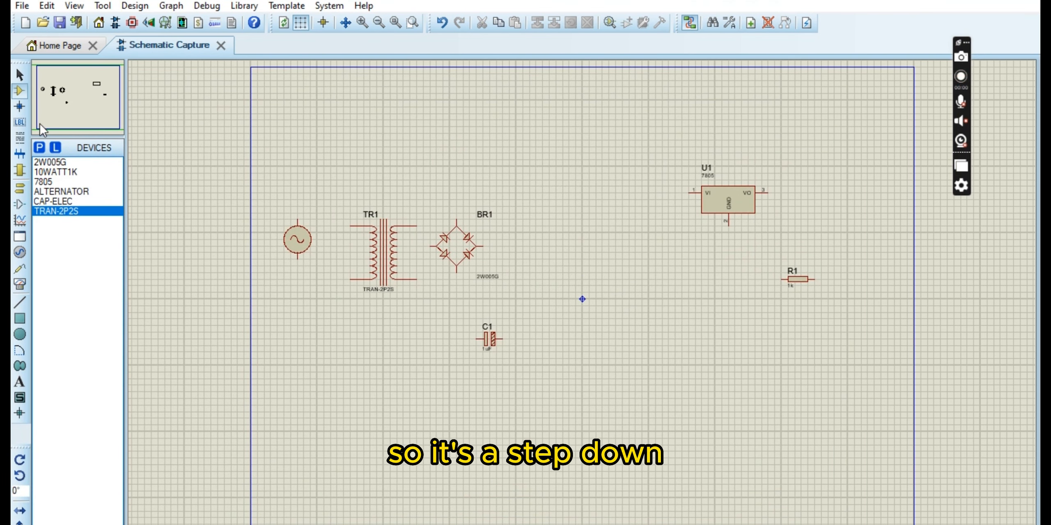
# Find the LED-GREEN animated LED with the keyword GREEN LED and place it just above the resistor.
pyautogui.click(39, 147)
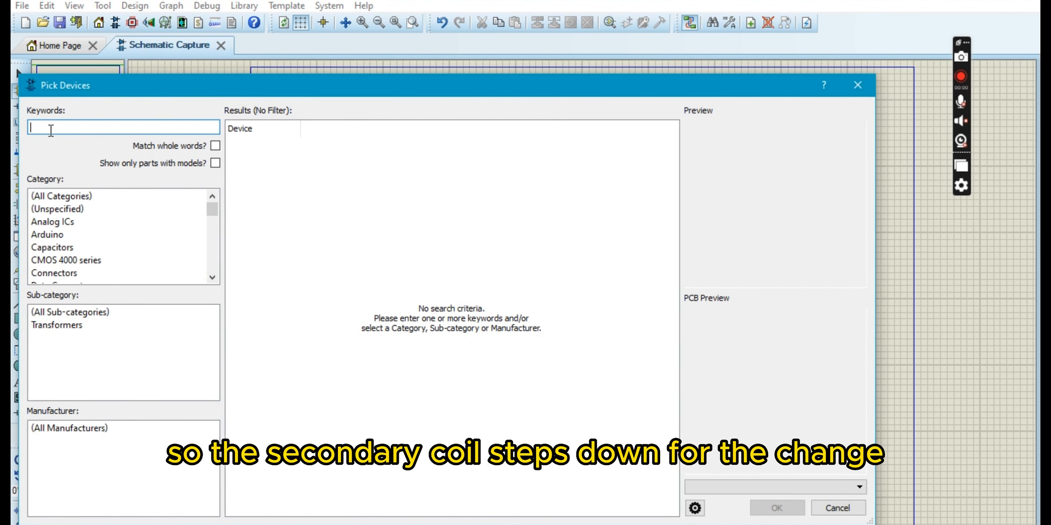
pyautogui.write('GREEN LED')
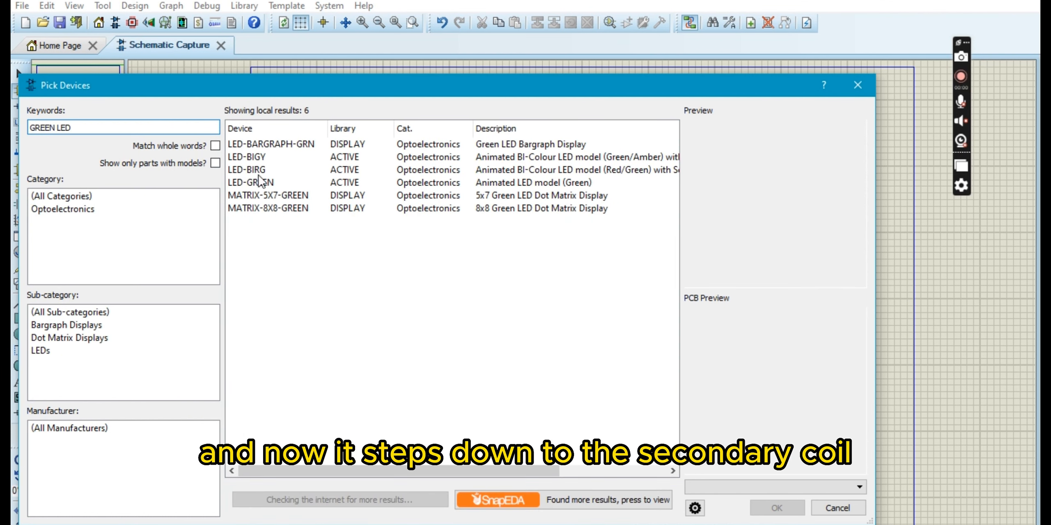
pyautogui.click(290, 184)
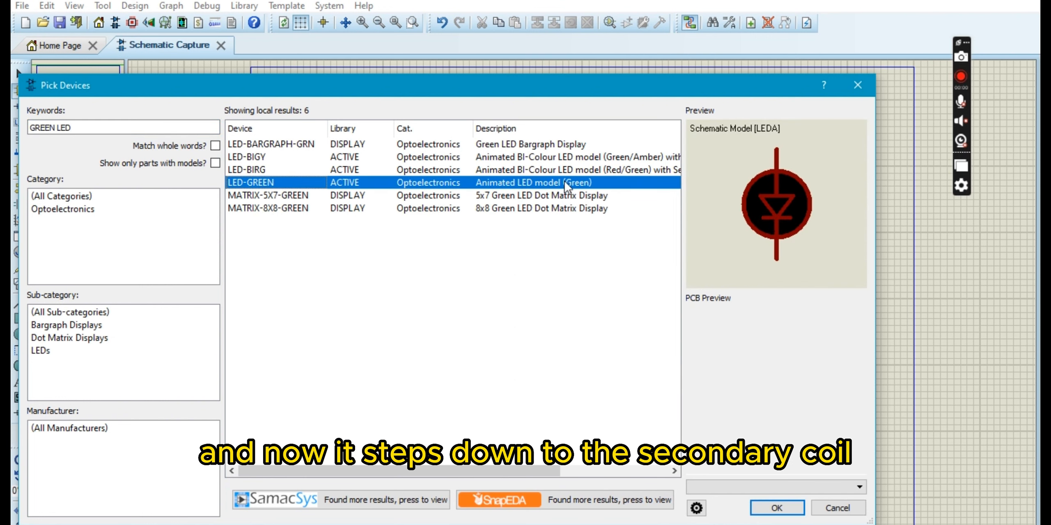
pyautogui.click(775, 507)
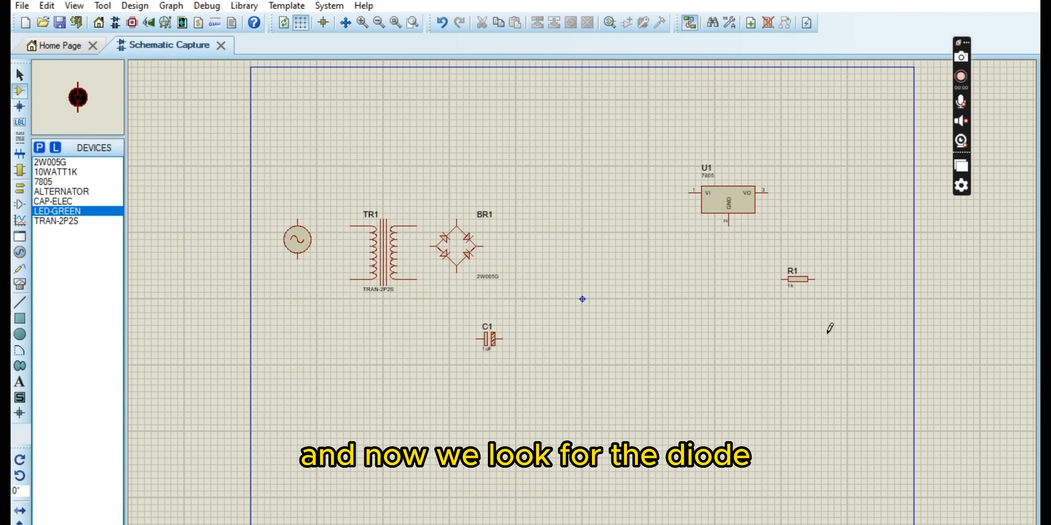
pyautogui.click(787, 235)
pyautogui.click(788, 235)
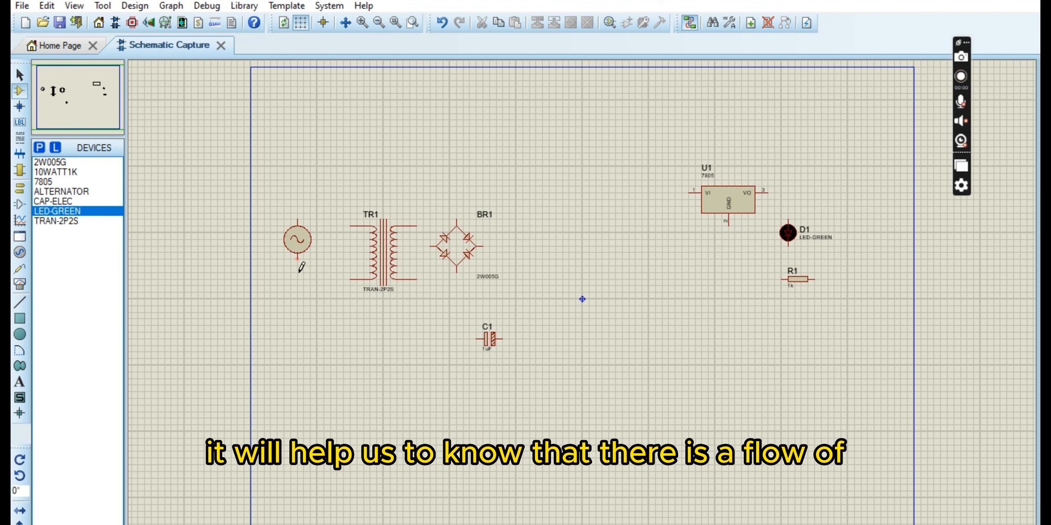
# Move the transformer slightly up and closer to the bridge rectifier.
pyautogui.rightClick(381, 256)
pyautogui.click(440, 145)
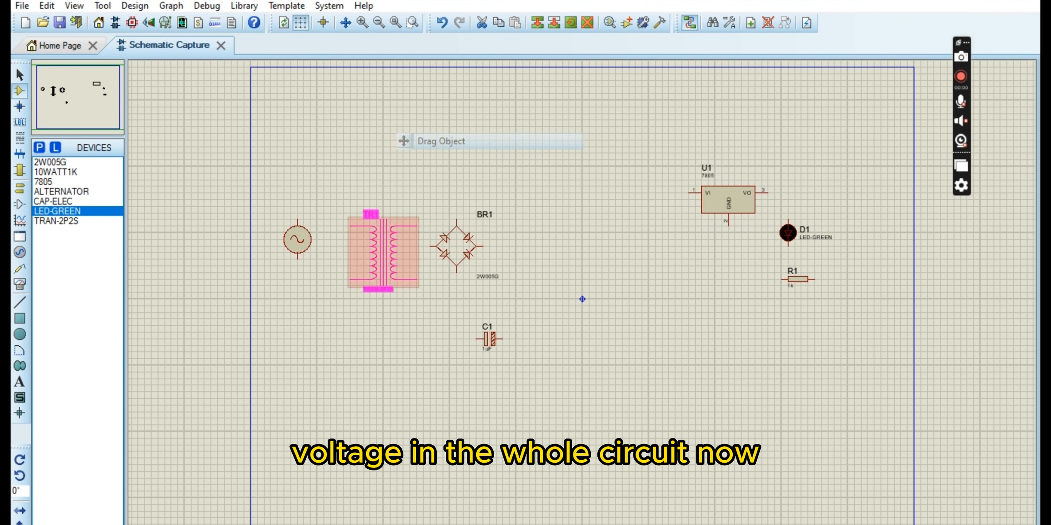
pyautogui.click(396, 246)
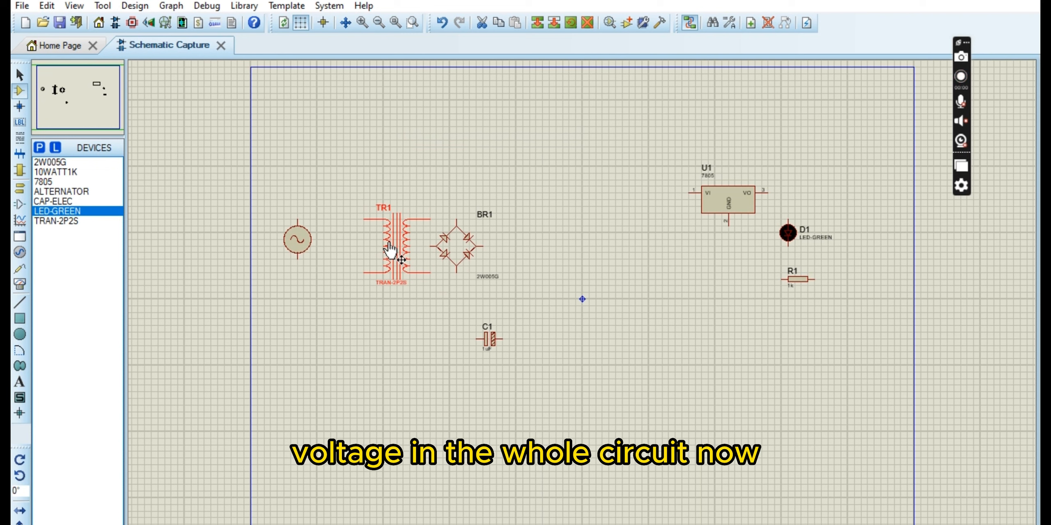
# Wire the alternator's lower terminal to the transformer's lower primary terminal, routing the wire below both parts.
pyautogui.click(297, 257)
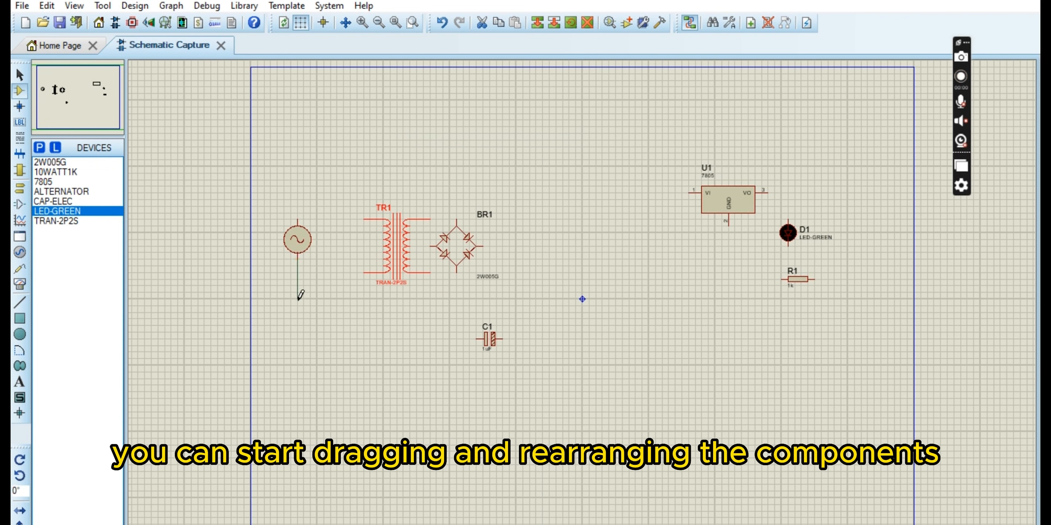
pyautogui.click(297, 299)
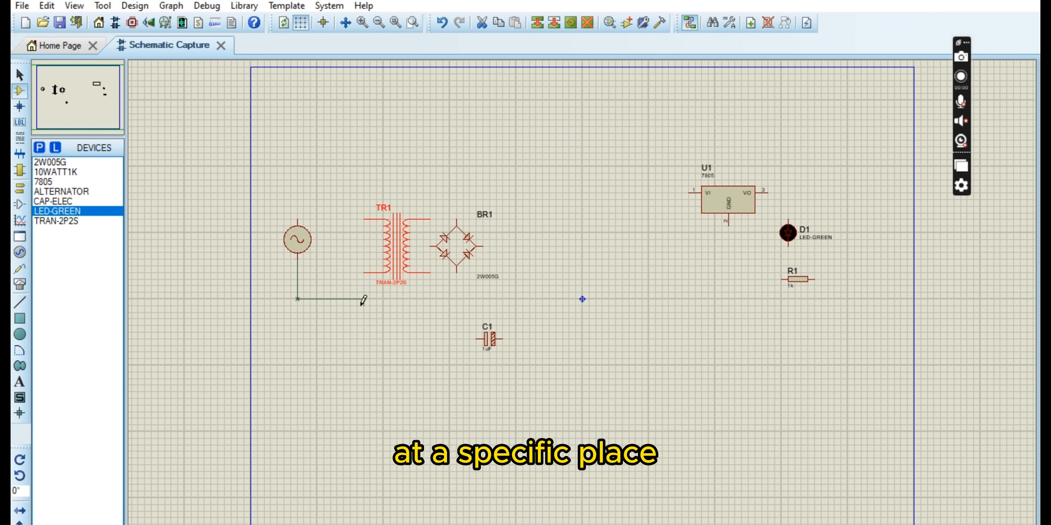
pyautogui.click(364, 273)
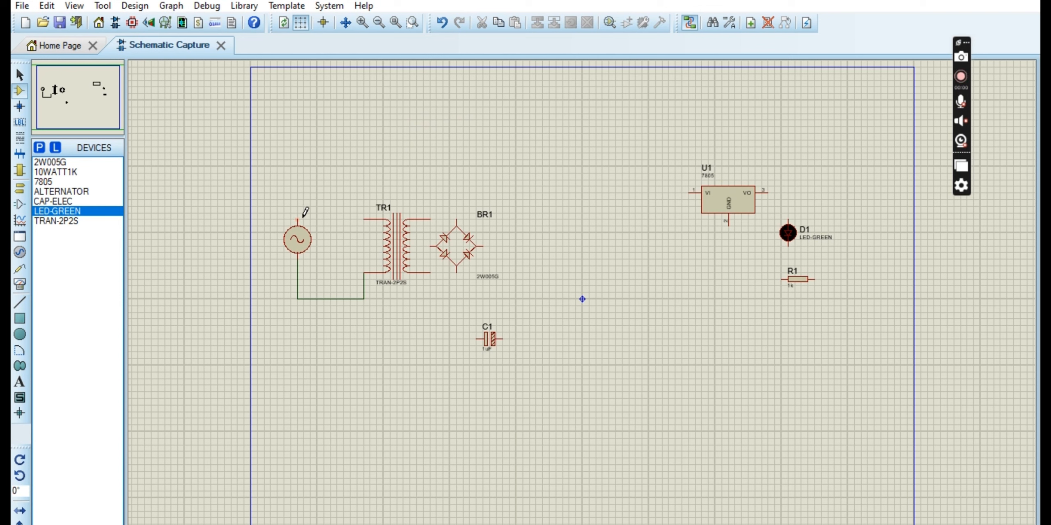
# Wire the alternator's upper terminal over to the transformer's upper primary terminal and start a wire upward from the upper secondary terminal.
pyautogui.click(298, 219)
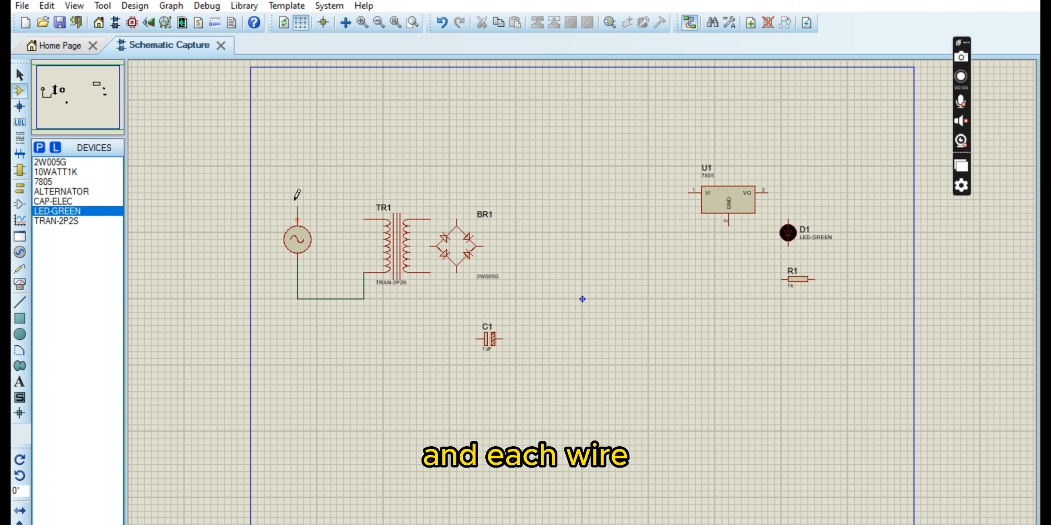
pyautogui.click(298, 166)
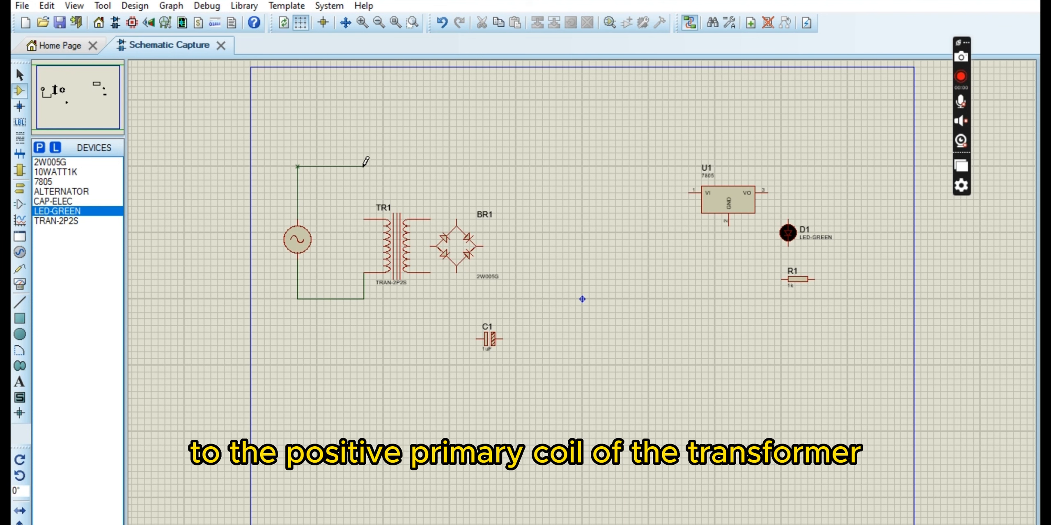
pyautogui.click(364, 166)
pyautogui.click(364, 219)
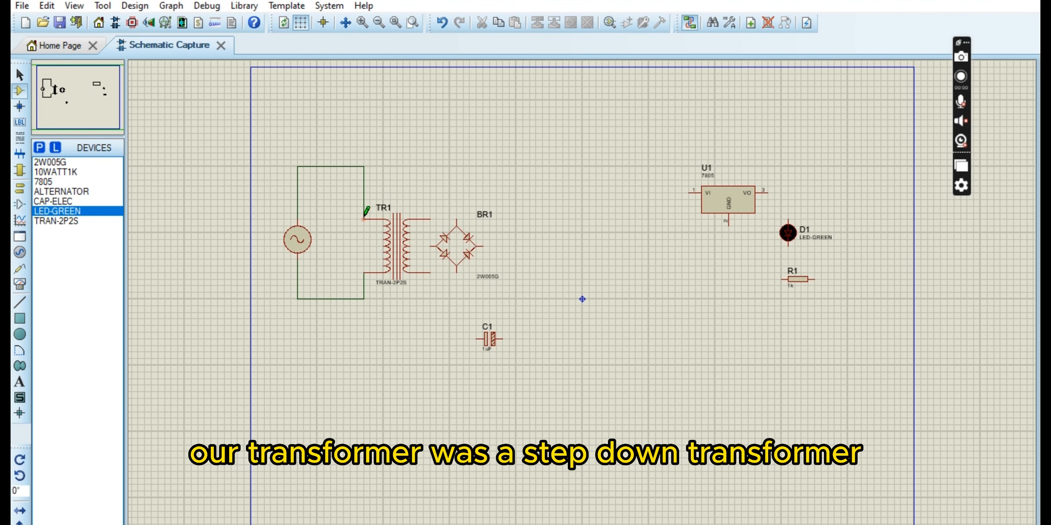
pyautogui.click(430, 219)
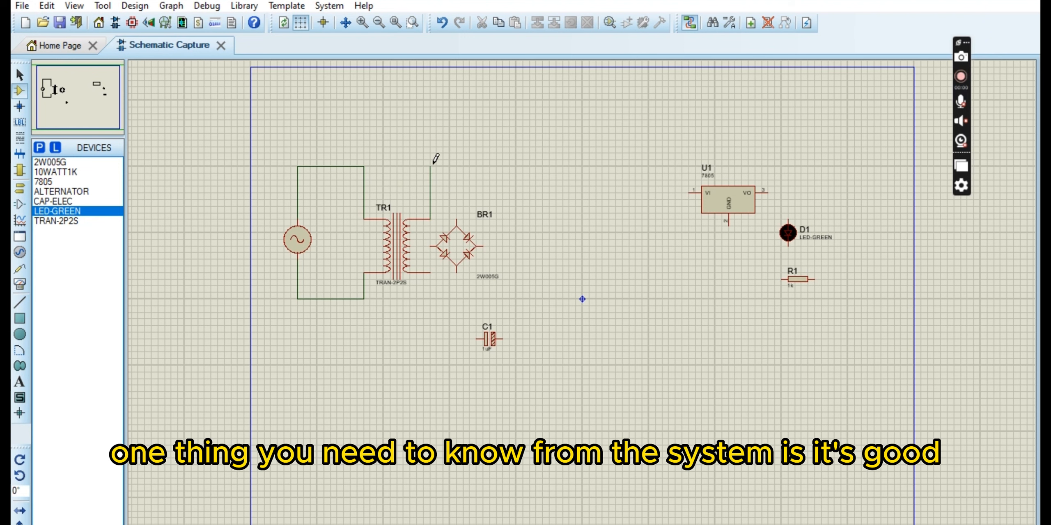
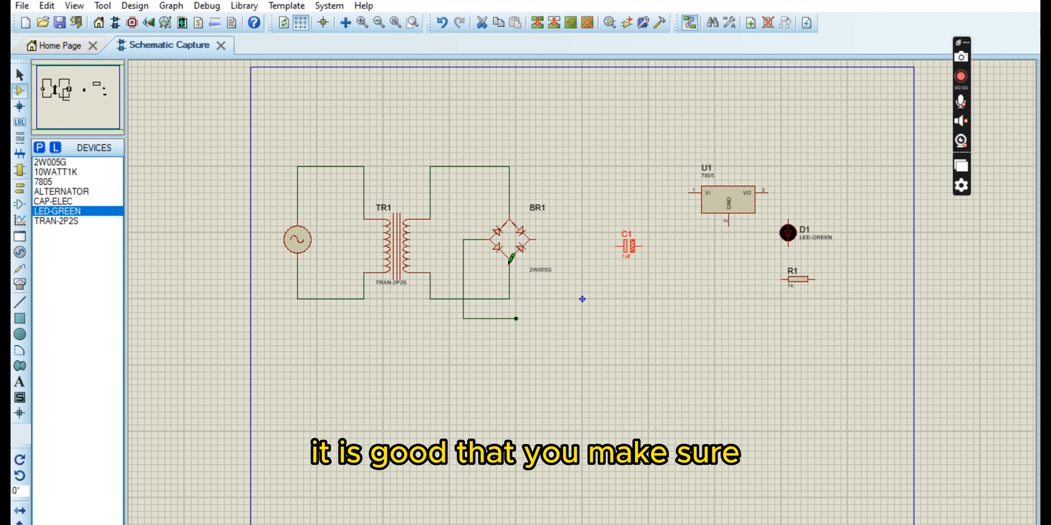
# Wire the bridge rectifier's right output up to the upper wires' level and extend the left output's wire to just below the capacitor's right side.
pyautogui.click(535, 239)
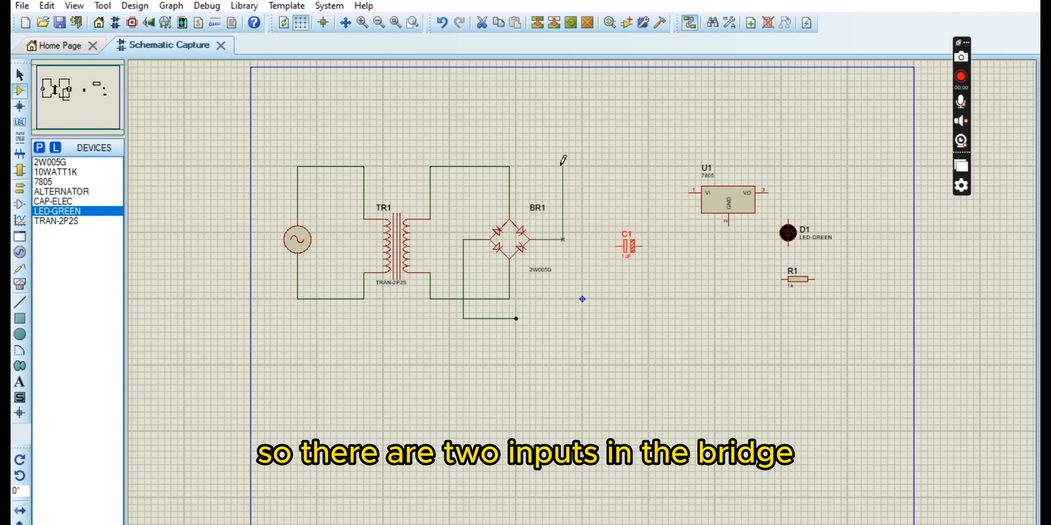
pyautogui.doubleClick(564, 167)
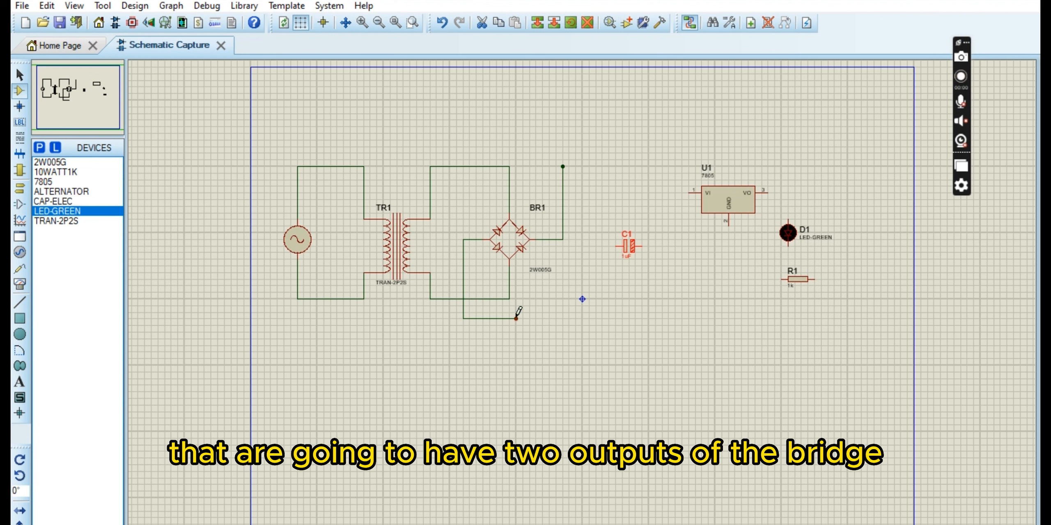
pyautogui.click(516, 318)
pyautogui.click(582, 299)
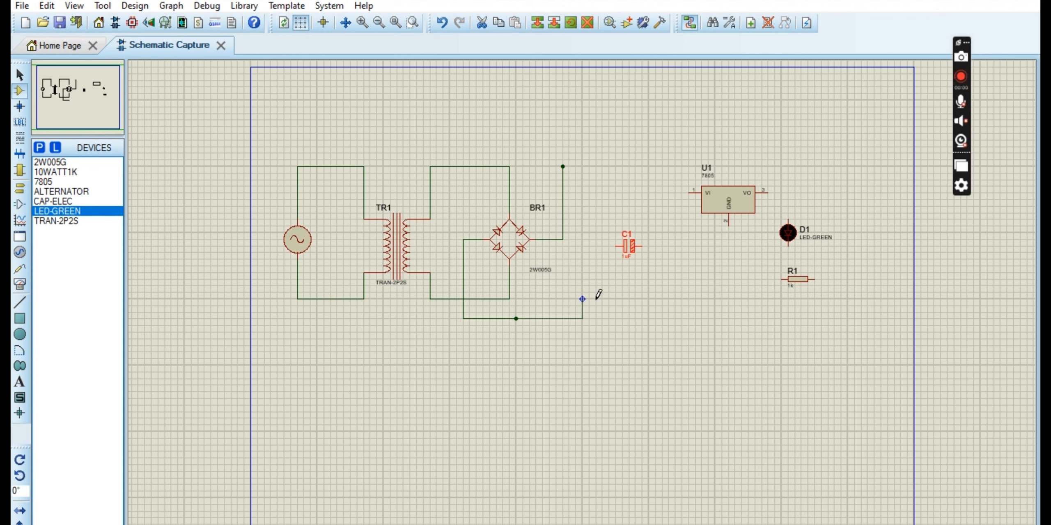
pyautogui.click(649, 299)
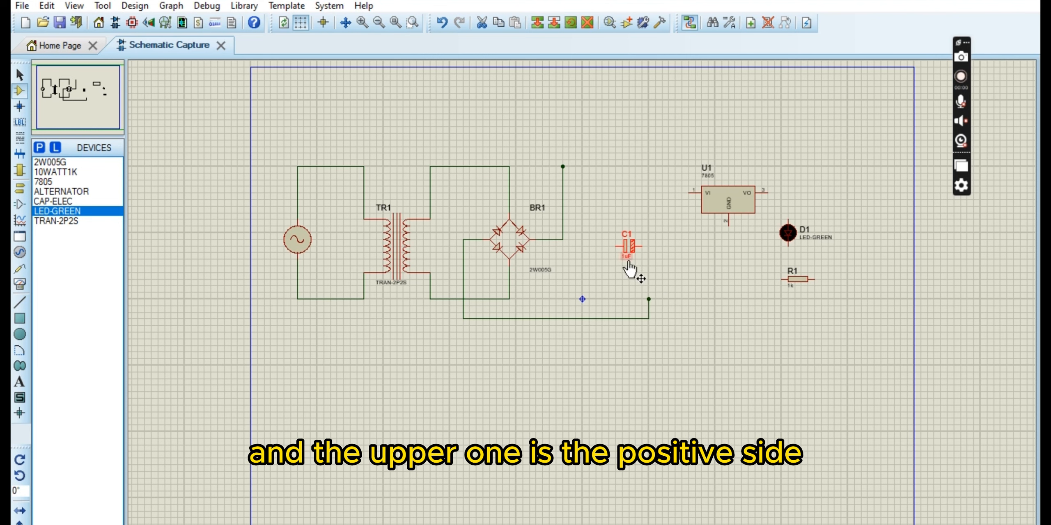
# Rotate capacitor C1 clockwise and extend the bridge rectifier's upper output wire horizontally to near the 7805 regulator.
pyautogui.rightClick(628, 237)
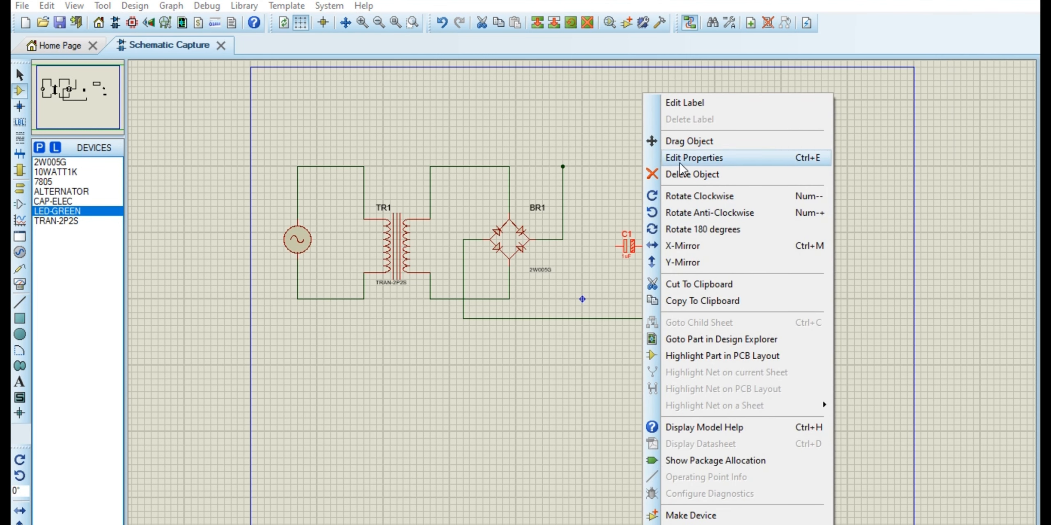
pyautogui.click(686, 201)
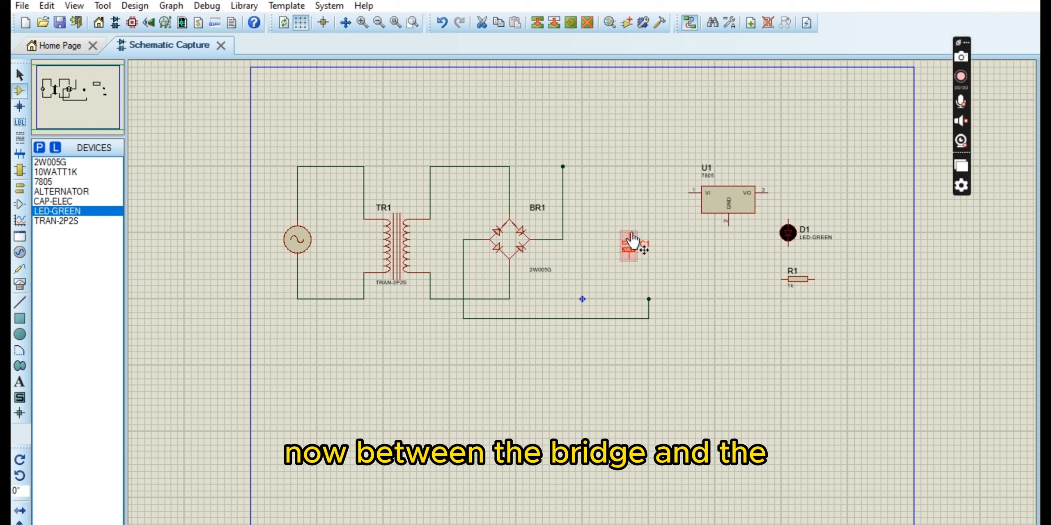
pyautogui.click(562, 166)
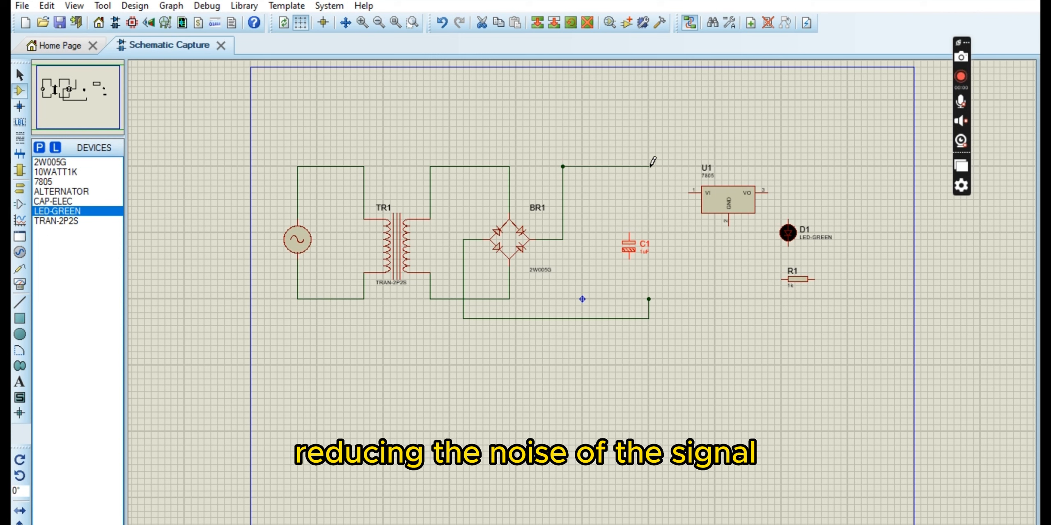
pyautogui.click(675, 166)
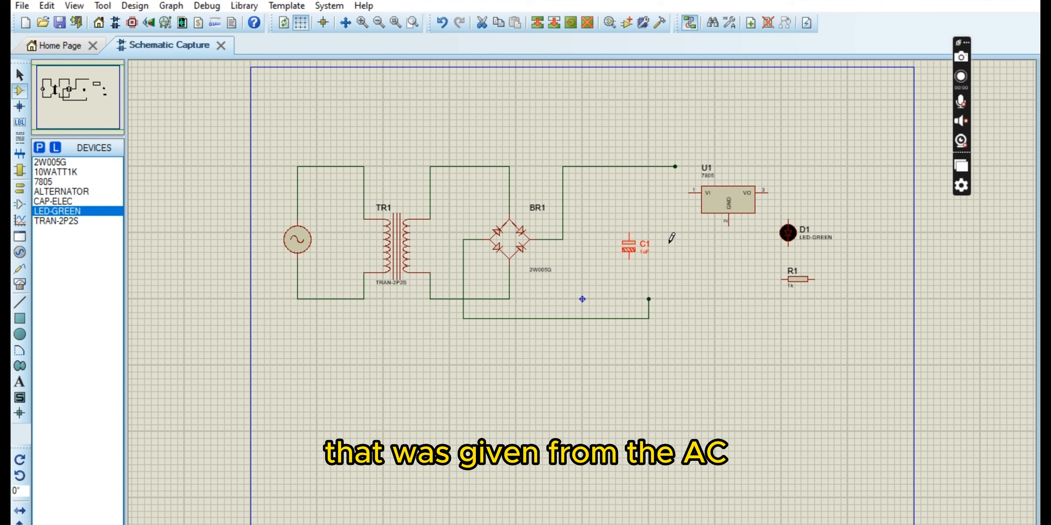
# Move capacitor C1 directly above the free end of the lower output wire so its lower pin connects to it.
pyautogui.rightClick(634, 247)
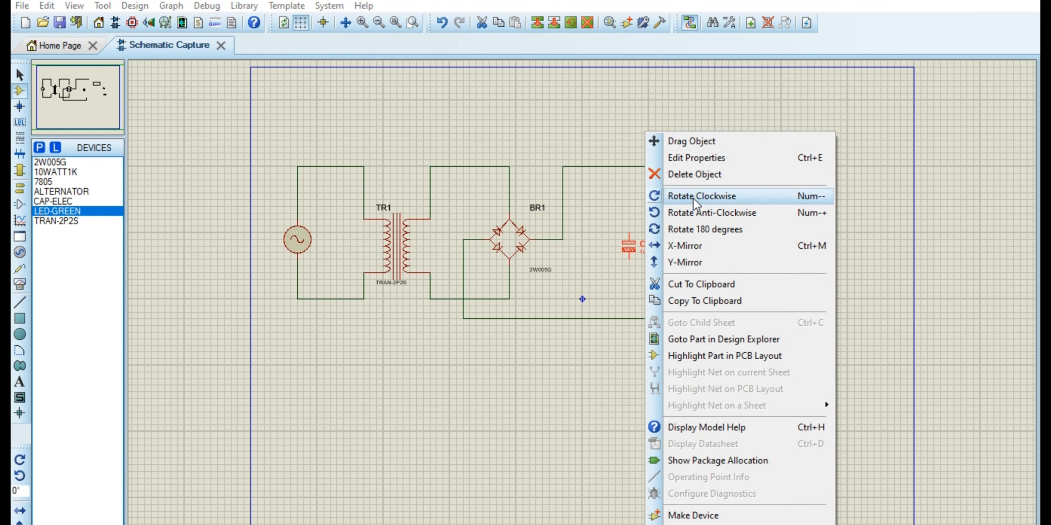
pyautogui.click(690, 140)
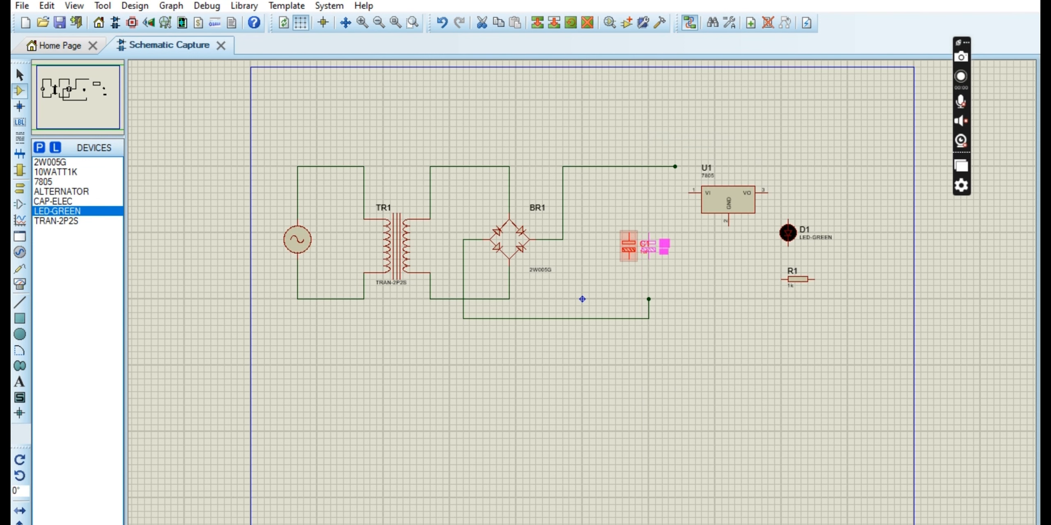
pyautogui.click(656, 246)
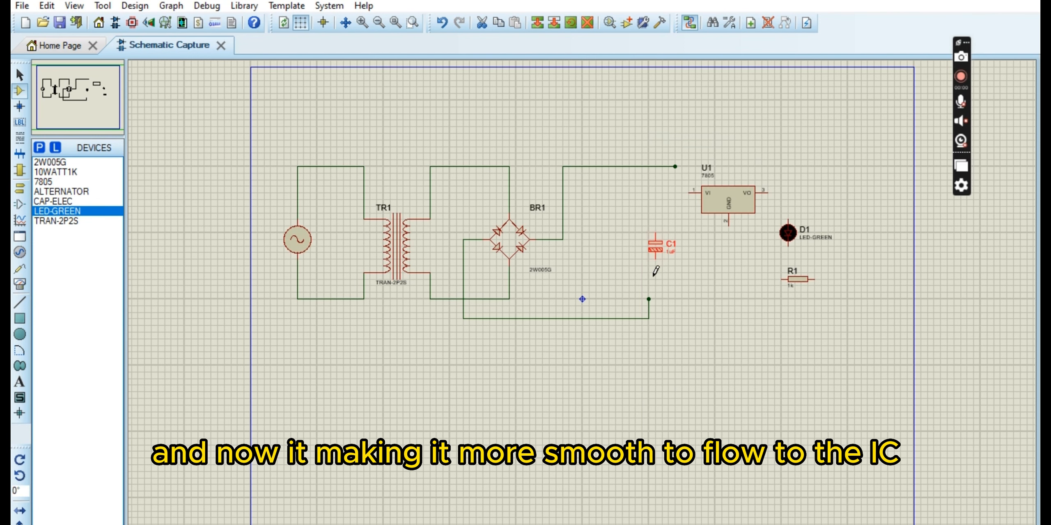
pyautogui.rightClick(663, 253)
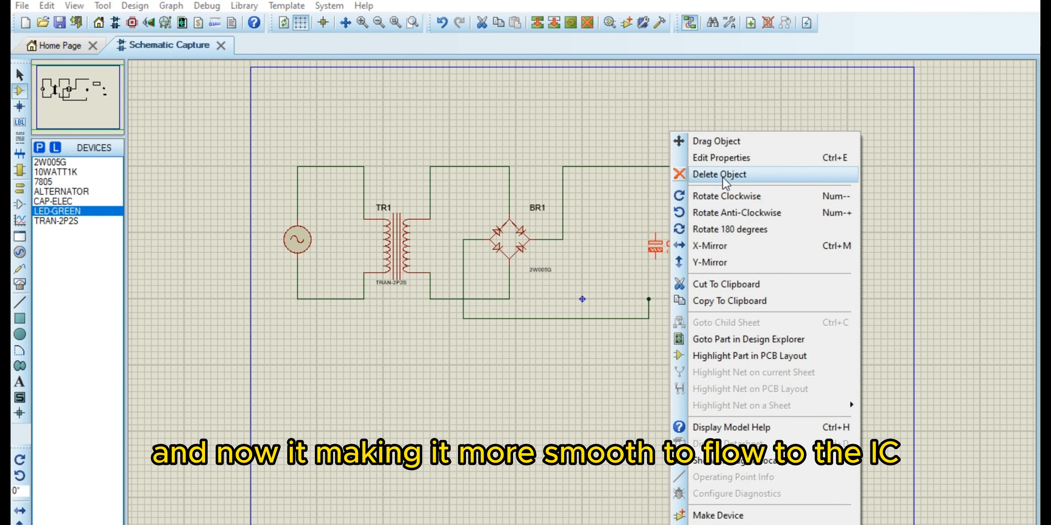
pyautogui.click(711, 146)
pyautogui.click(648, 247)
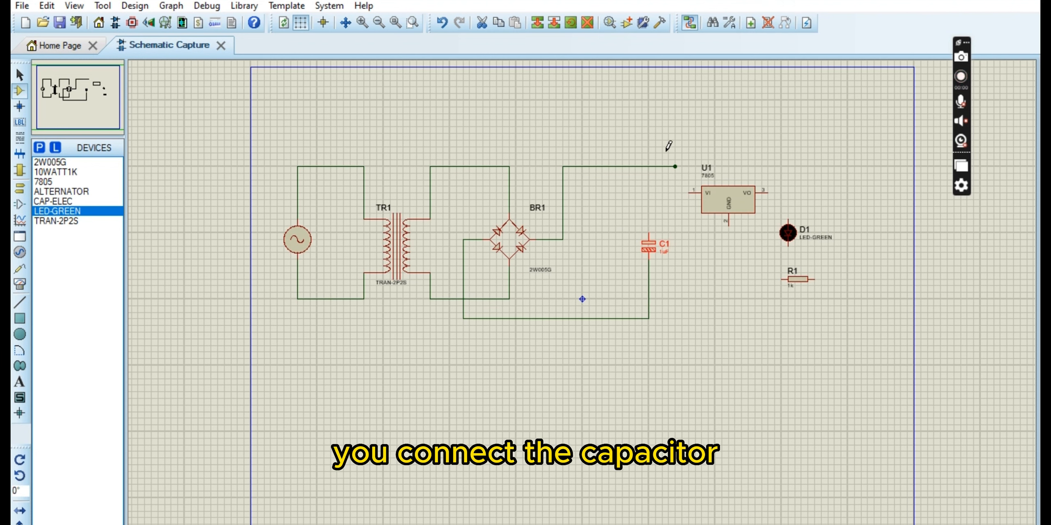
# Wire capacitor C1's upper pin to the bridge rectifier's upper output wire.
pyautogui.click(649, 167)
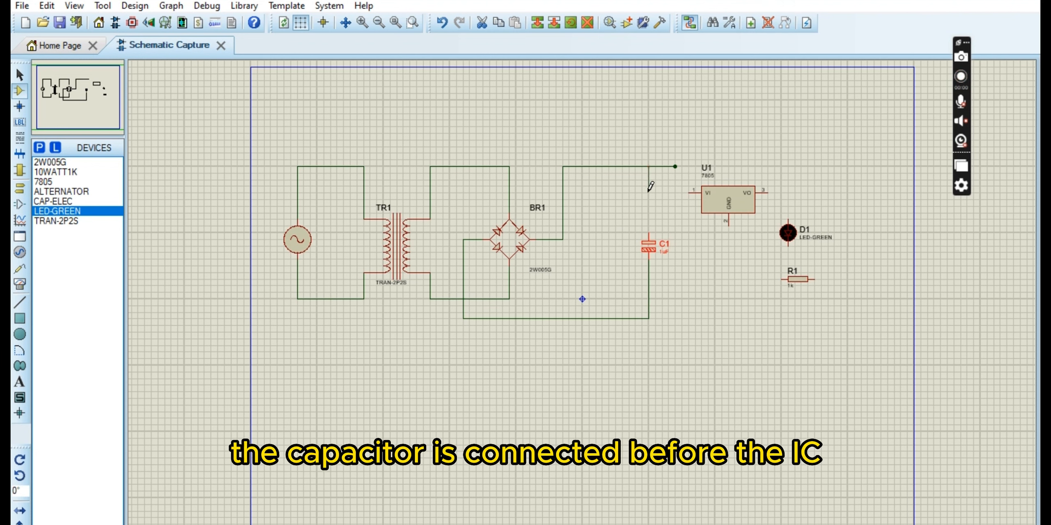
pyautogui.click(649, 233)
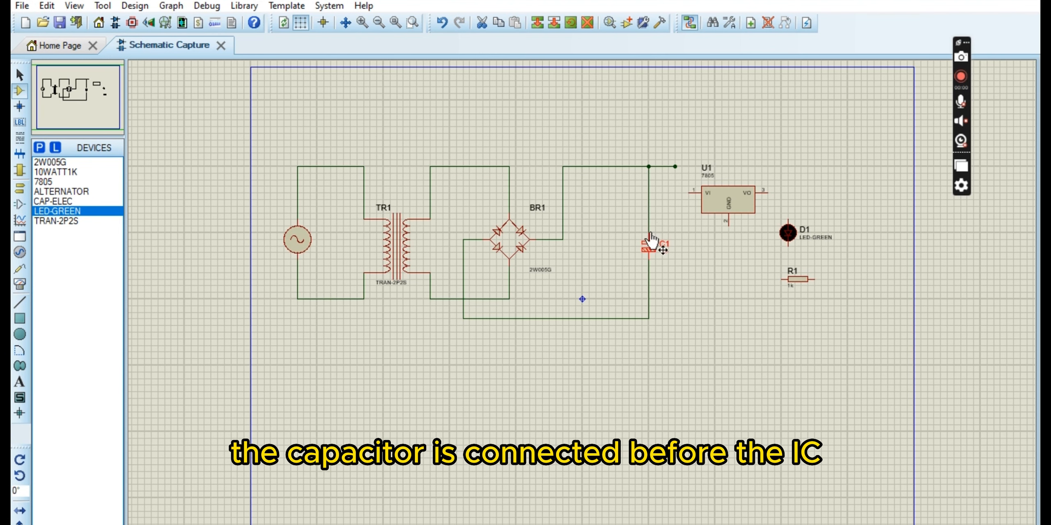
# Move the 7805 regulator so its VI pin meets the free end of the upper wire and delete the leftover junction dot there.
pyautogui.rightClick(721, 202)
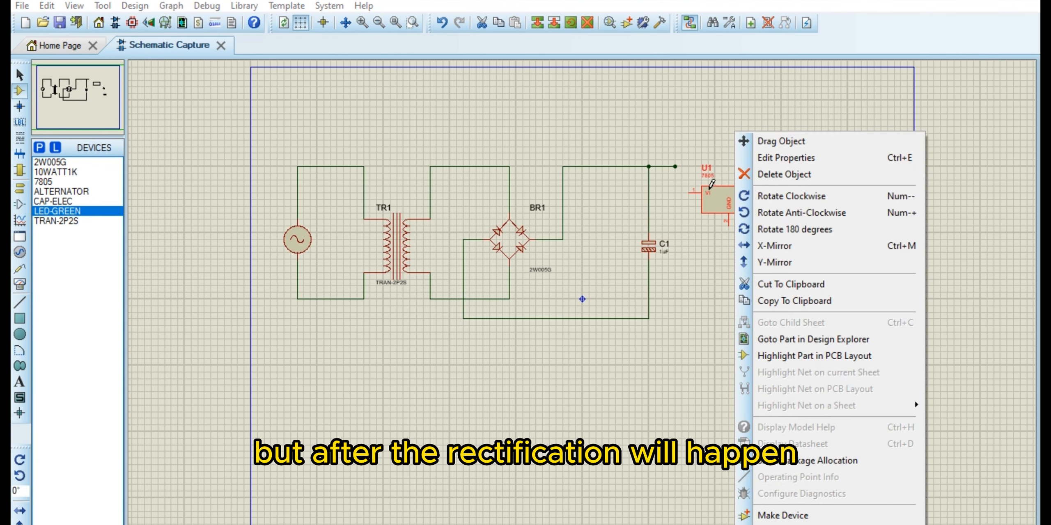
pyautogui.click(760, 141)
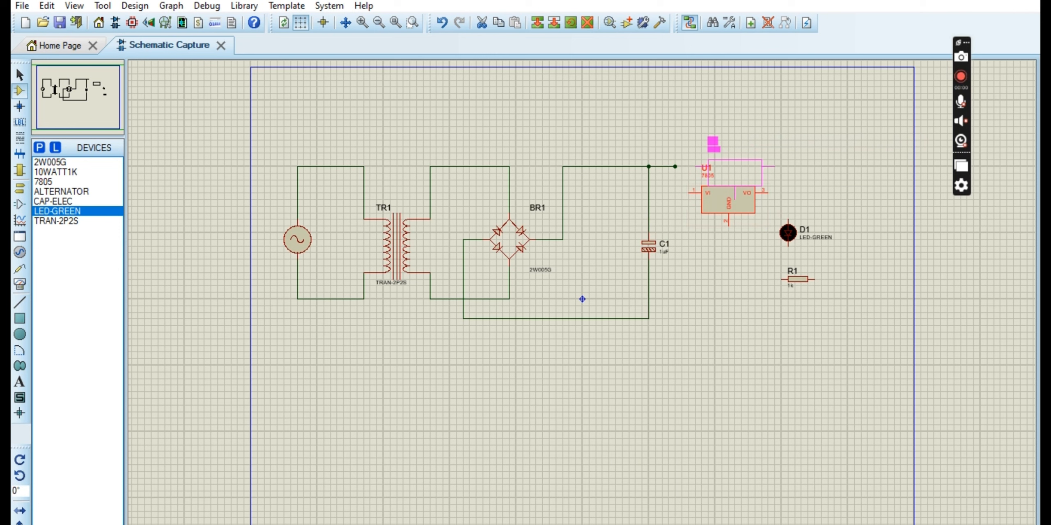
pyautogui.click(693, 144)
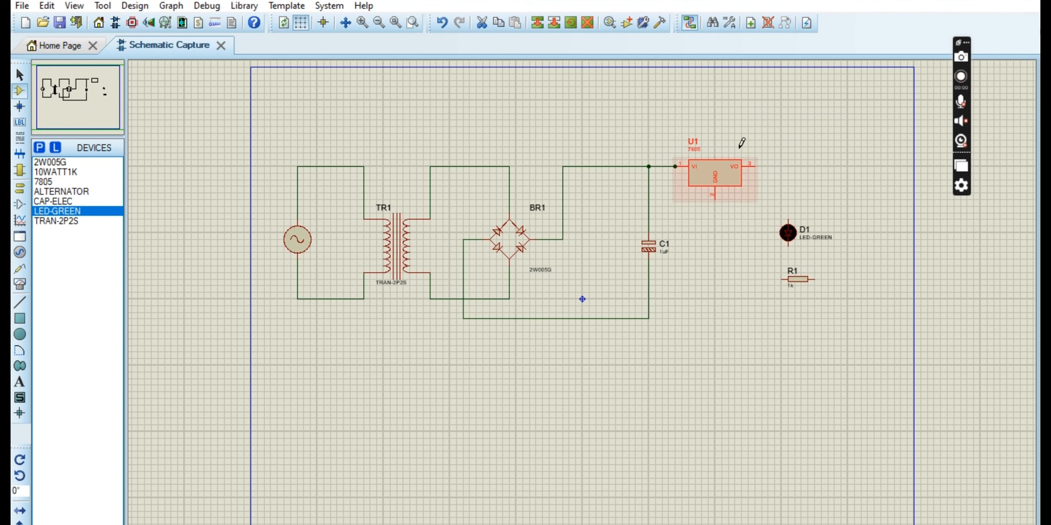
pyautogui.rightClick(757, 110)
pyautogui.click(725, 103)
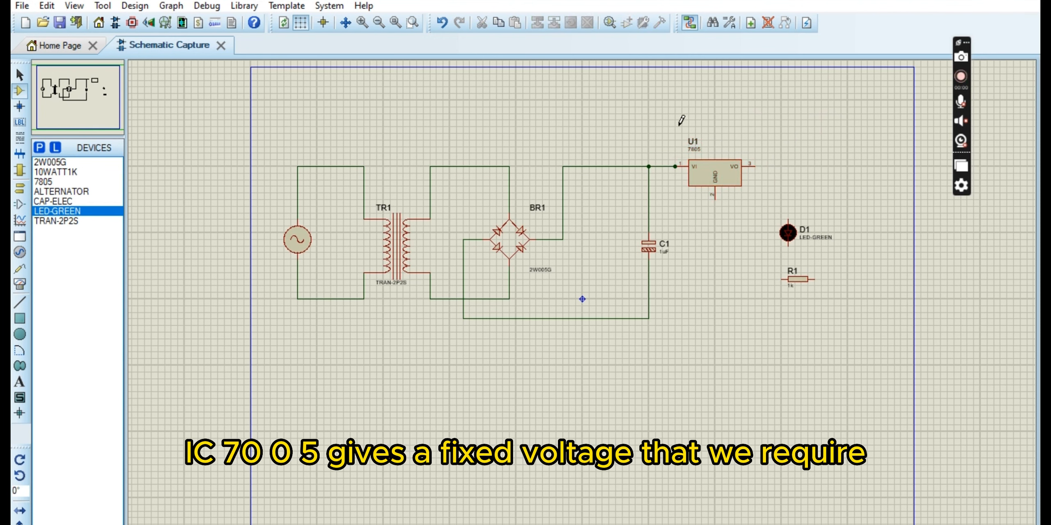
pyautogui.rightClick(676, 161)
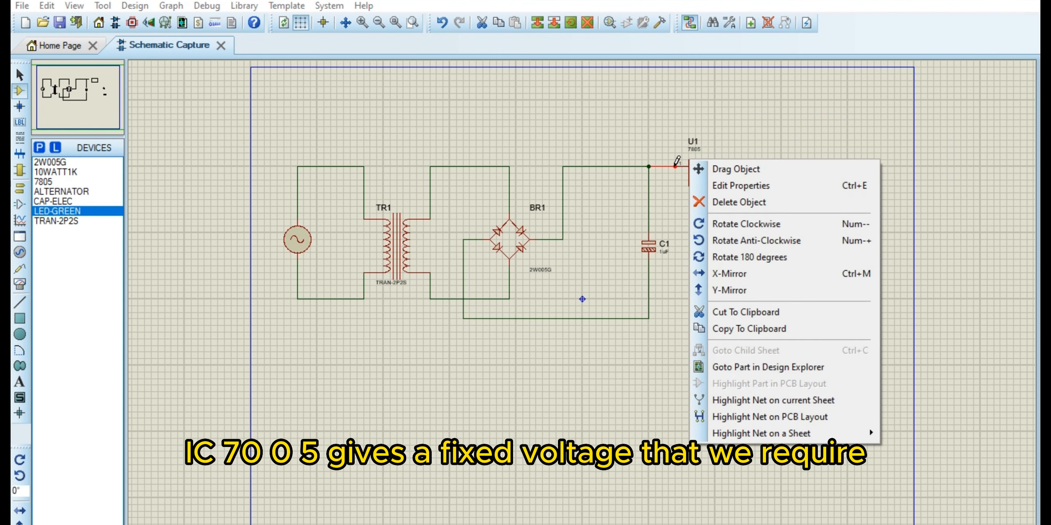
pyautogui.click(743, 202)
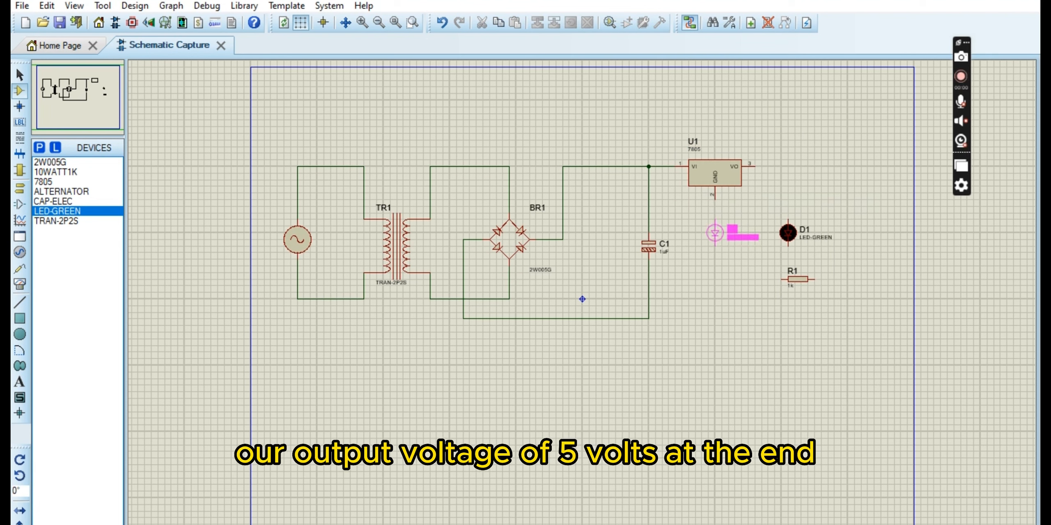
# Wire the regulator's GND pin to the lower wire beneath C1 and extend a free-ended horizontal wire from VO past the LED.
pyautogui.click(715, 193)
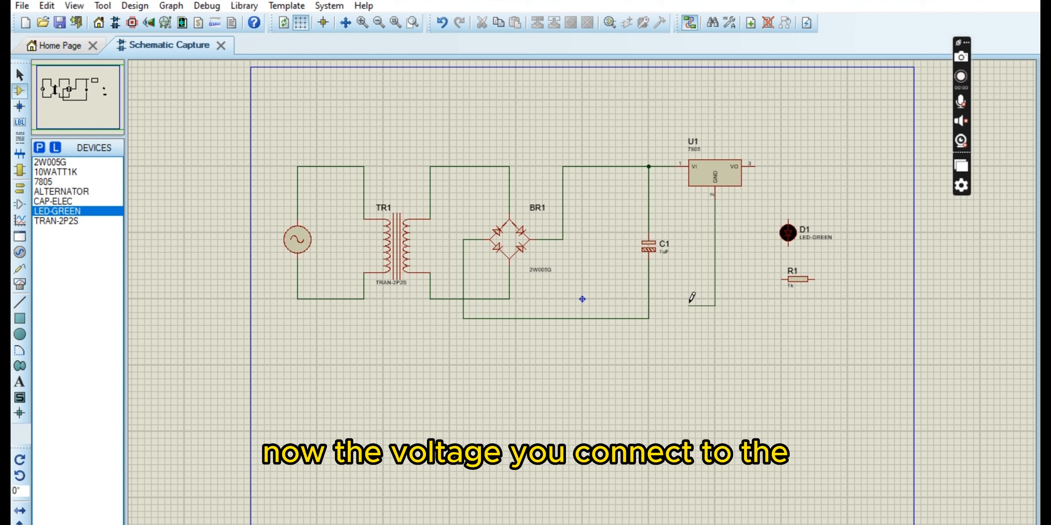
pyautogui.click(650, 317)
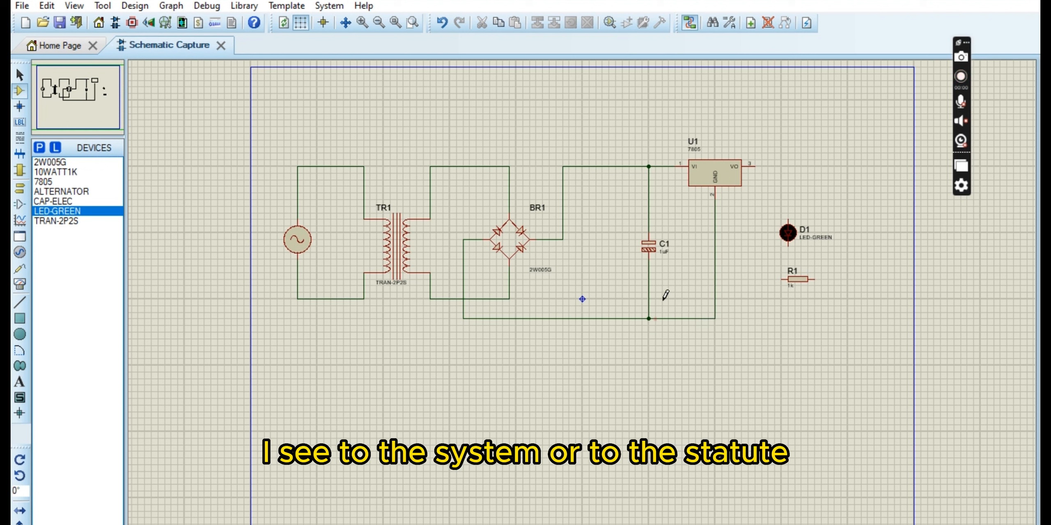
pyautogui.click(756, 166)
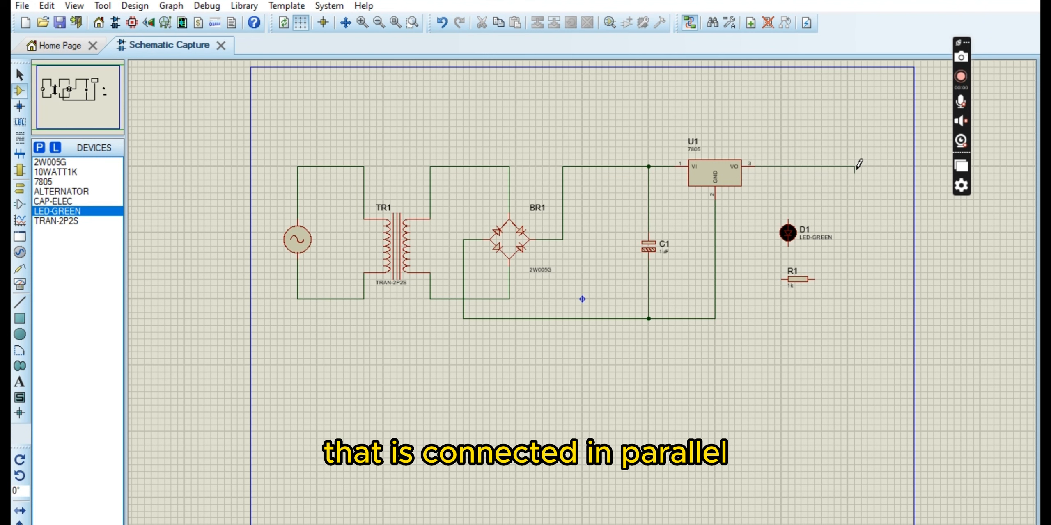
pyautogui.doubleClick(868, 167)
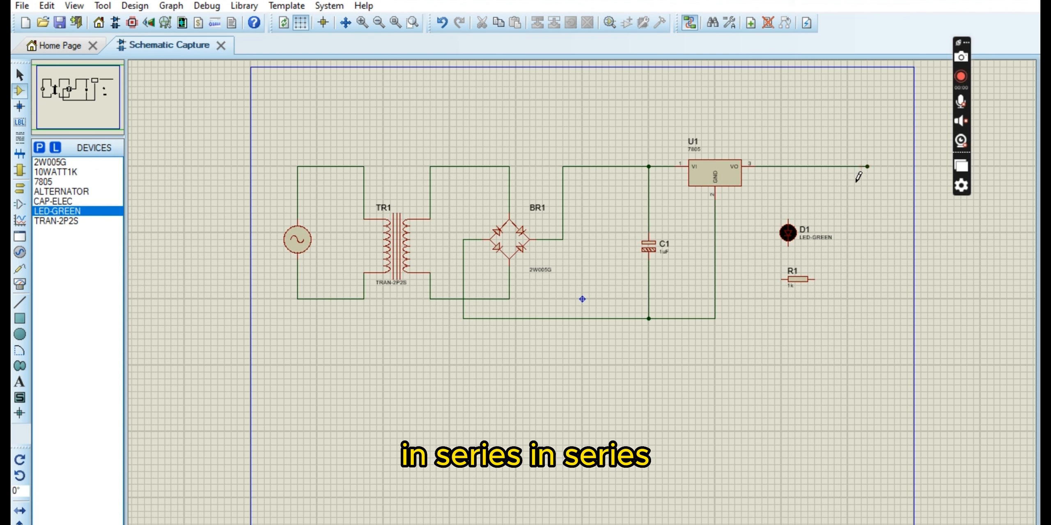
pyautogui.rightClick(797, 280)
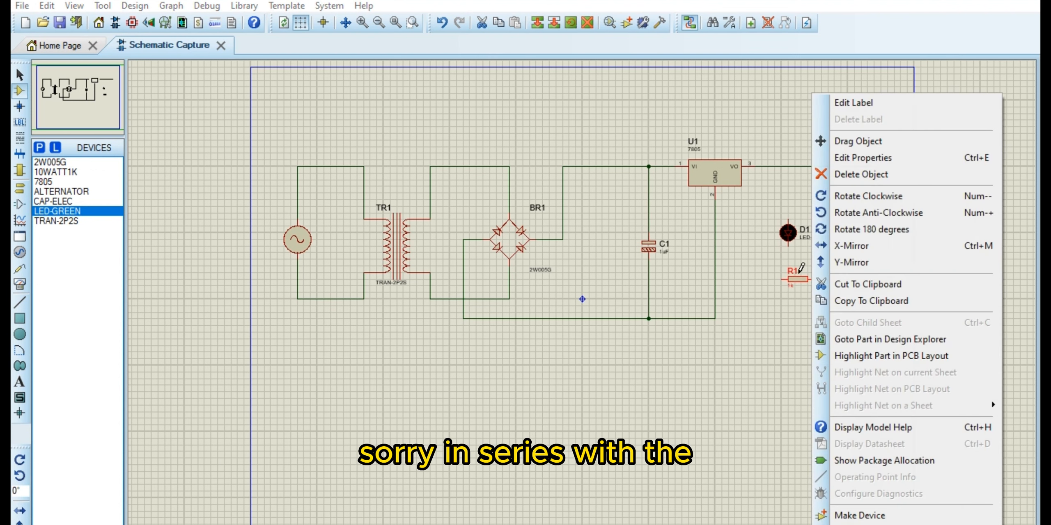
pyautogui.click(863, 142)
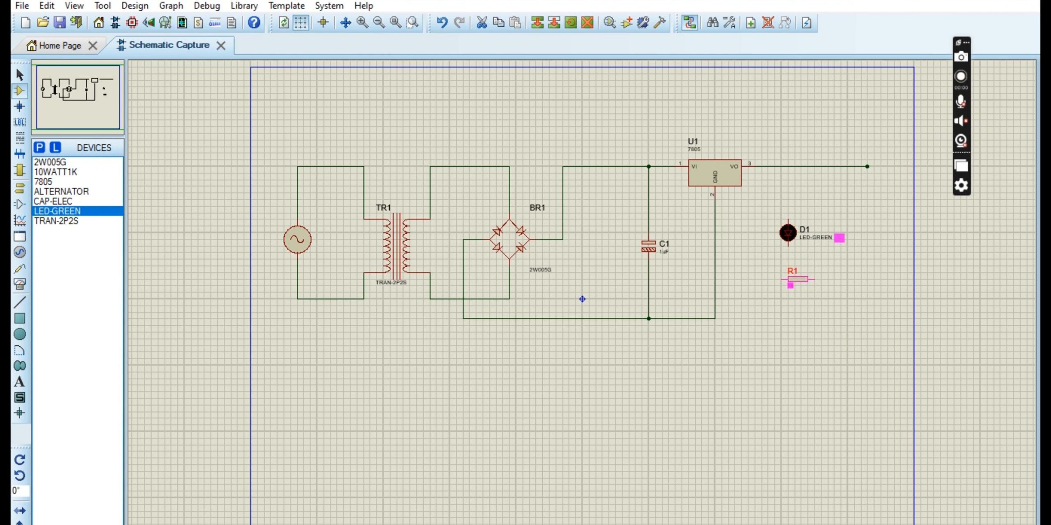
pyautogui.rightClick(804, 301)
pyautogui.click(796, 307)
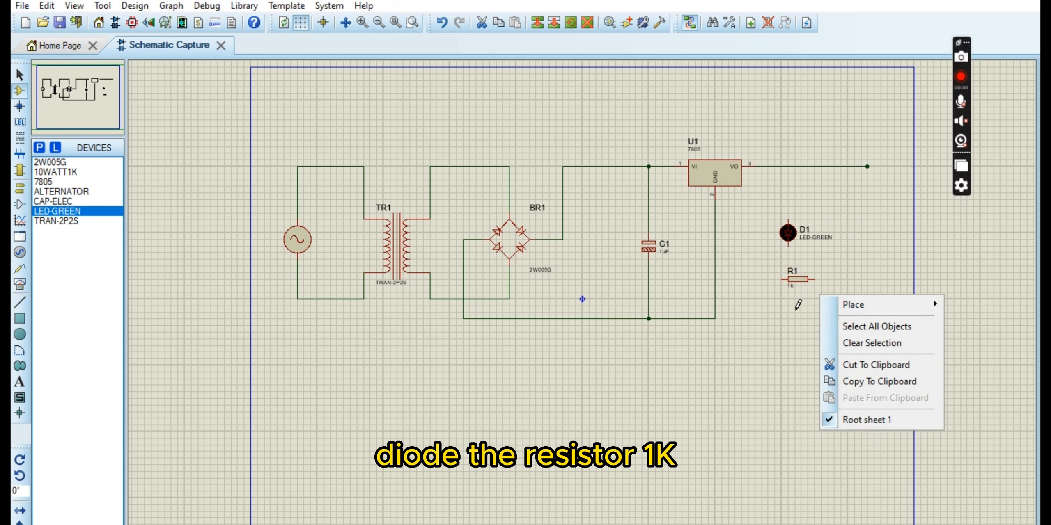
pyautogui.click(802, 291)
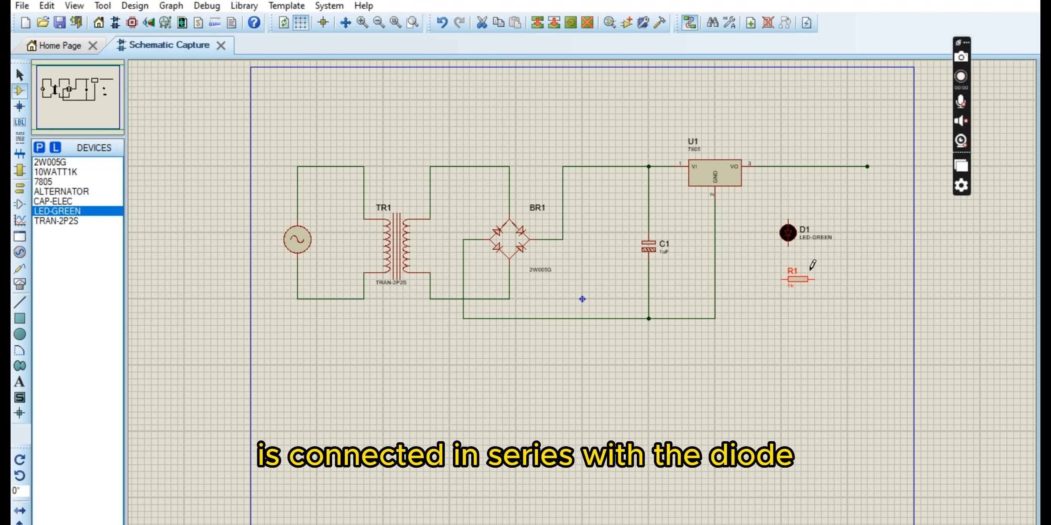
pyautogui.rightClick(805, 302)
pyautogui.click(805, 303)
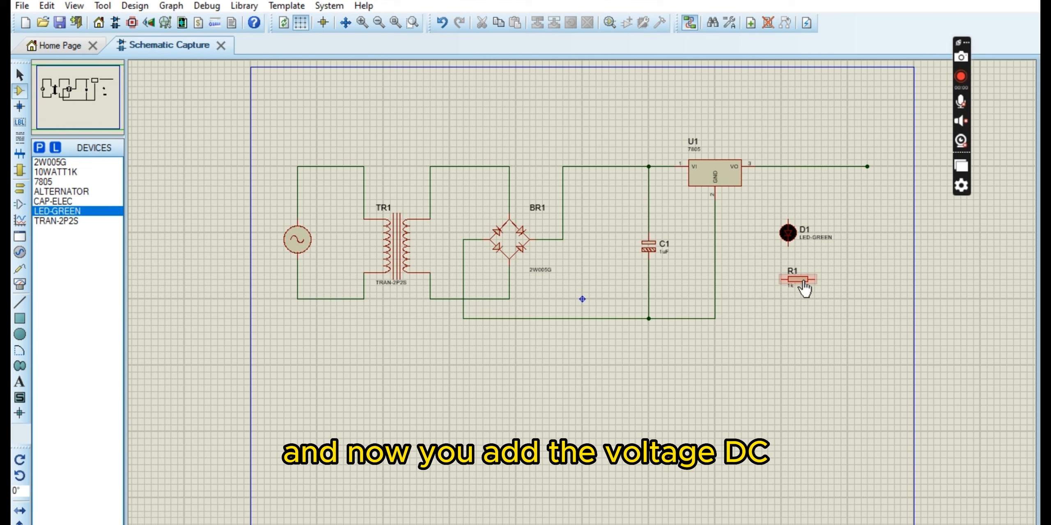
# Move resistor R1 to just below the regulator's output wire and shift LED D1 lower beneath it.
pyautogui.rightClick(803, 288)
pyautogui.click(837, 145)
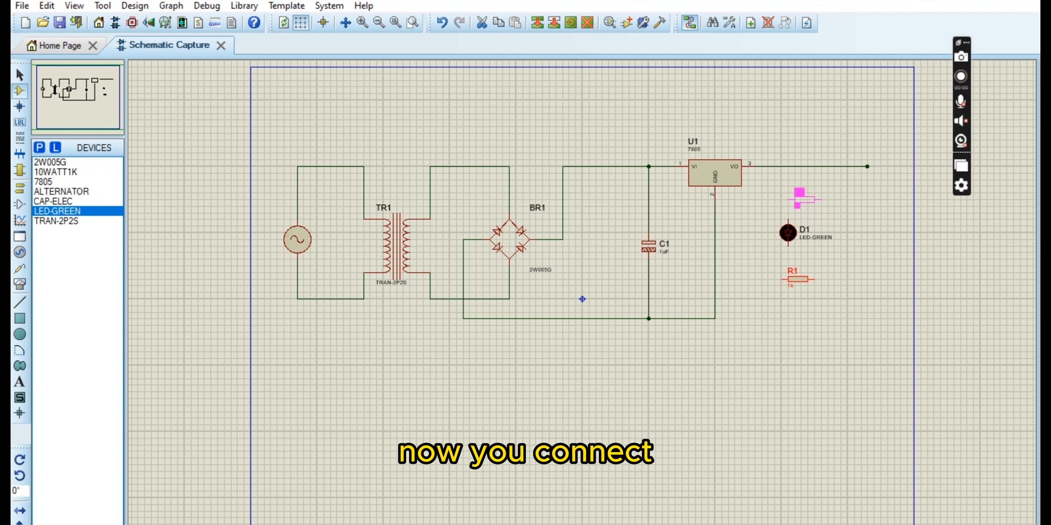
pyautogui.click(804, 200)
pyautogui.rightClick(803, 231)
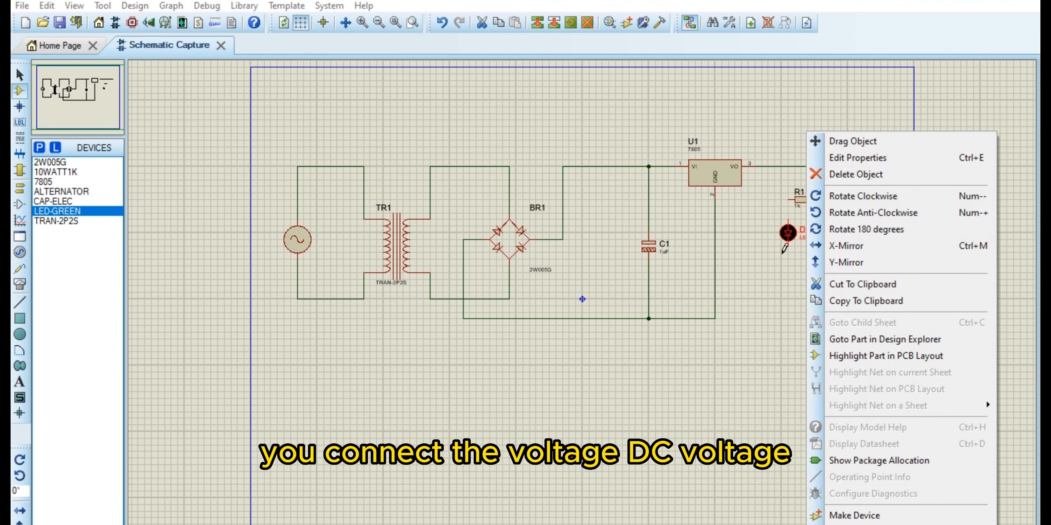
pyautogui.click(846, 141)
pyautogui.click(801, 264)
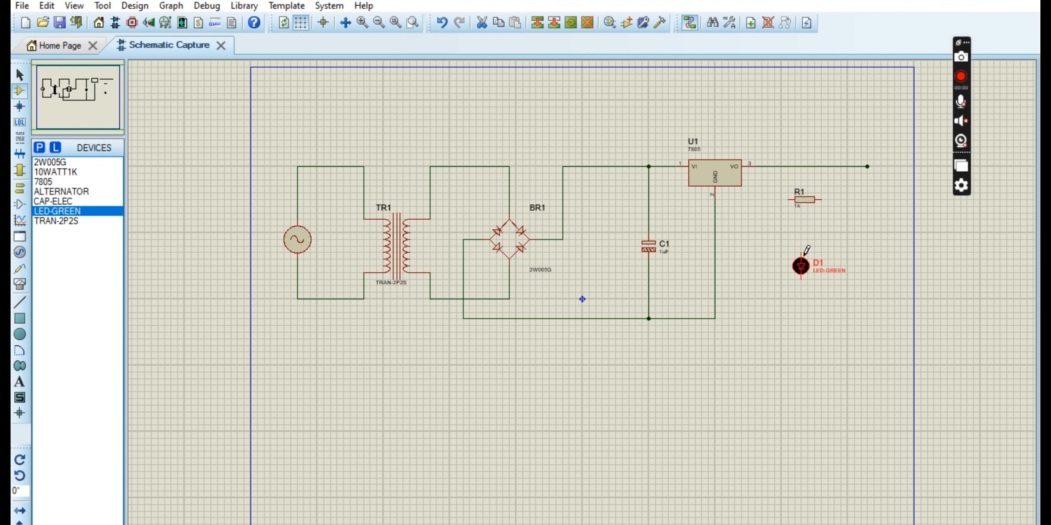
# Rotate resistor R1 anti-clockwise and wire its upper pin to the regulator's output wire.
pyautogui.rightClick(808, 200)
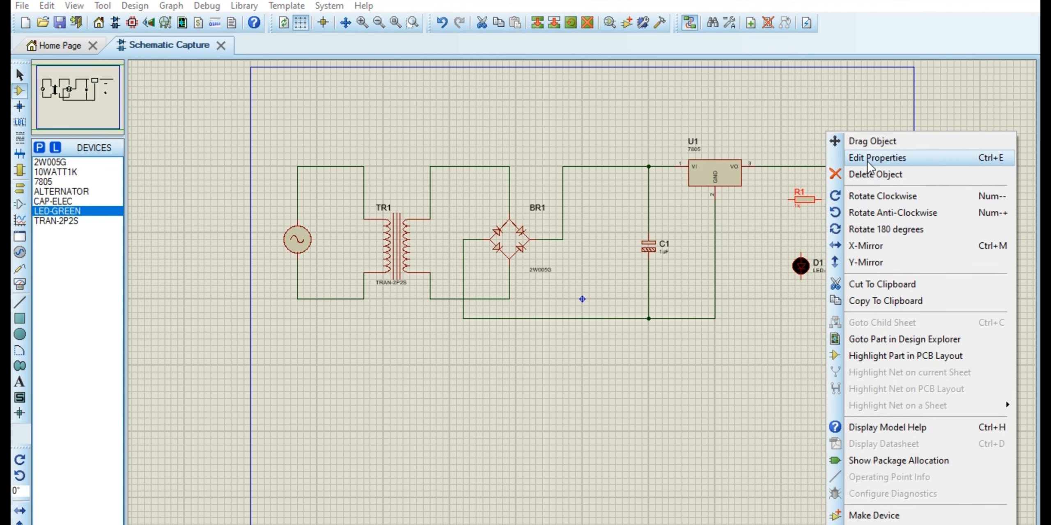
pyautogui.click(870, 212)
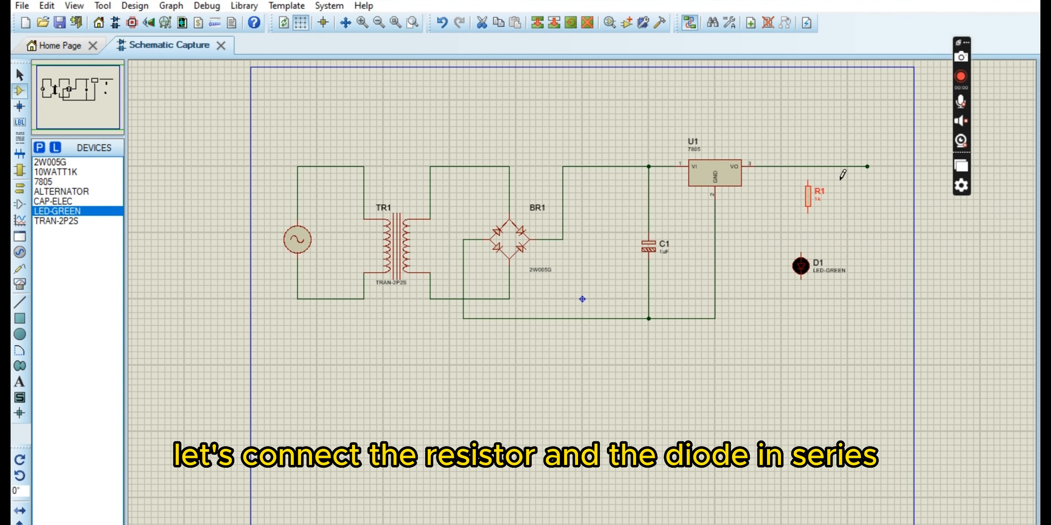
pyautogui.click(807, 168)
pyautogui.click(808, 182)
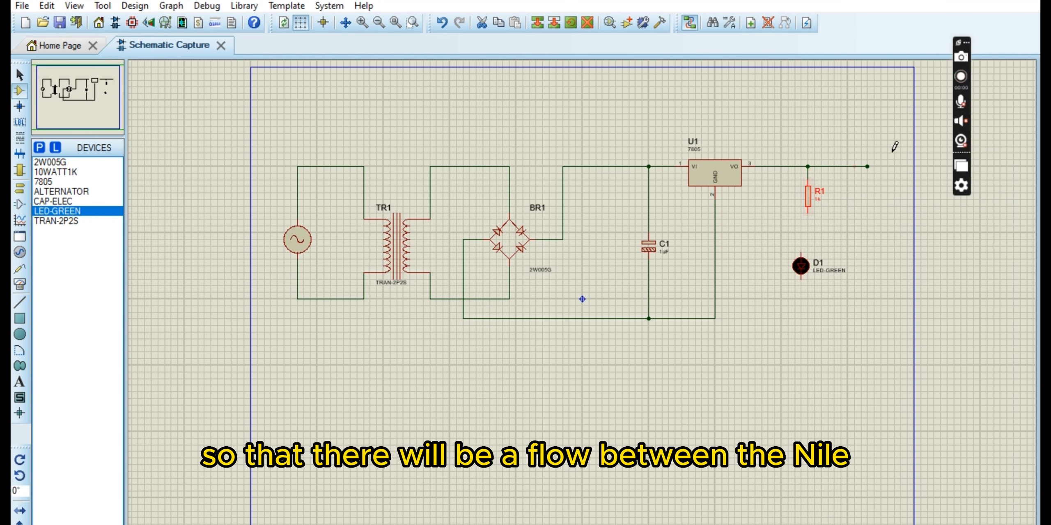
# Align LED D1 directly beneath R1 and extend the lower wire from the regulator's GND corner to below the upper output wire's end.
pyautogui.rightClick(820, 268)
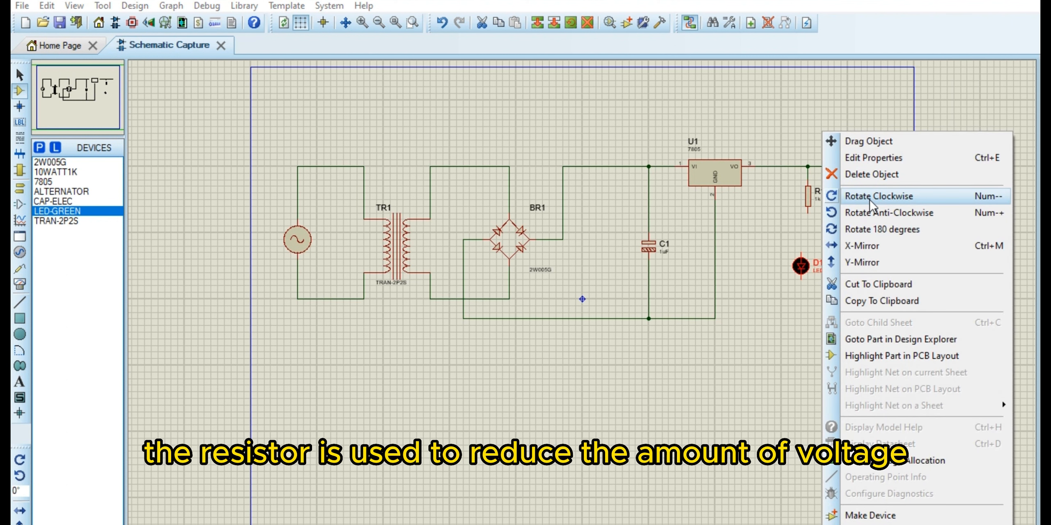
pyautogui.click(862, 141)
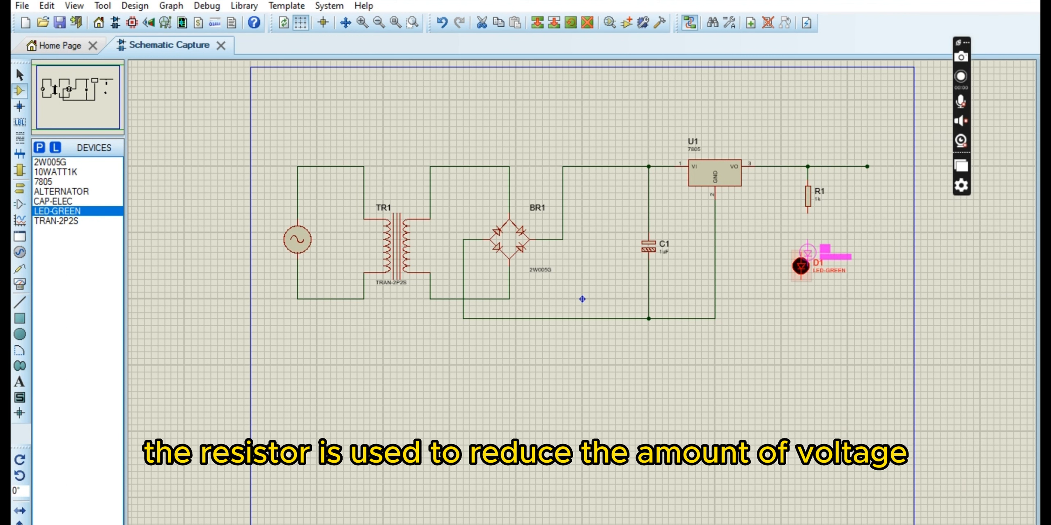
pyautogui.click(825, 250)
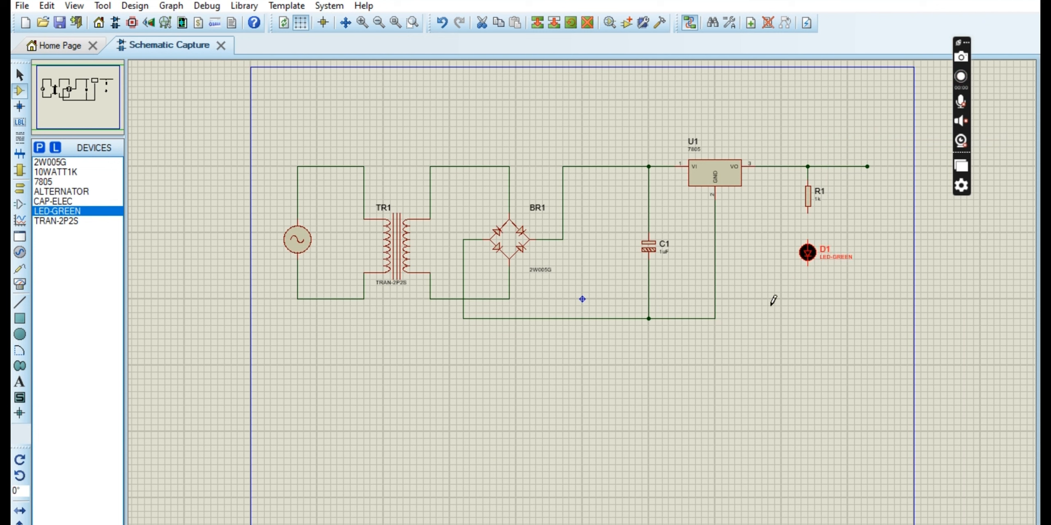
pyautogui.click(716, 318)
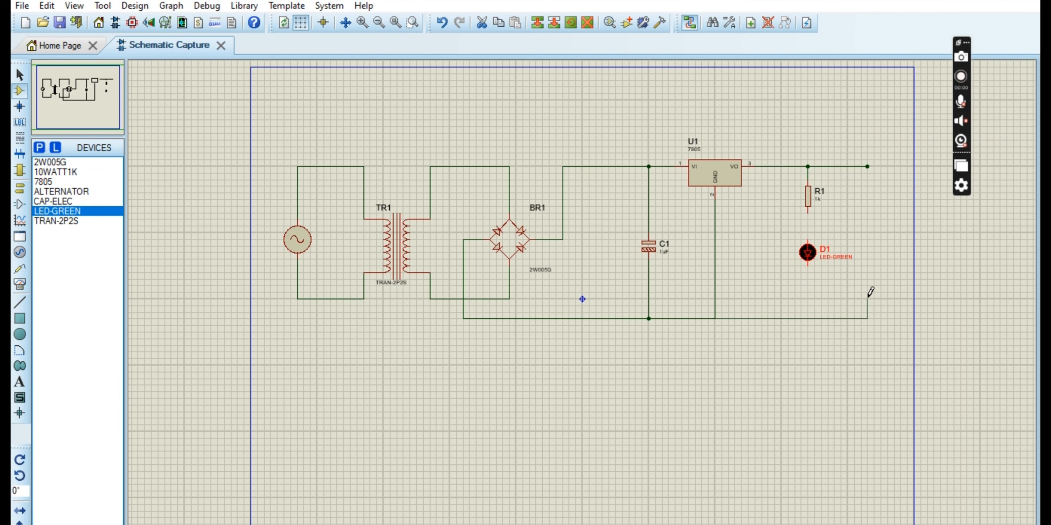
pyautogui.click(868, 318)
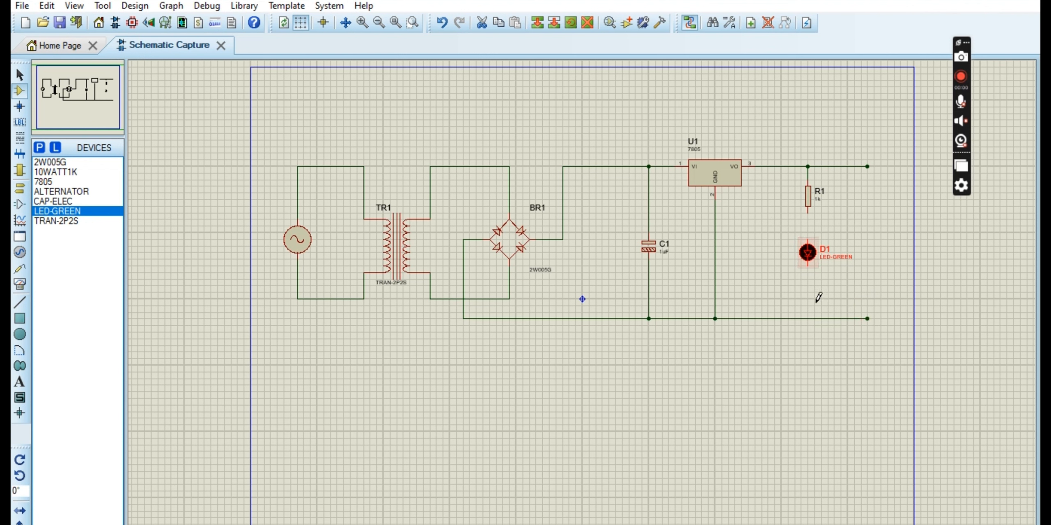
# Wire the LED's lower pin to the lower wire and its upper pin to R1's lower pin.
pyautogui.click(808, 319)
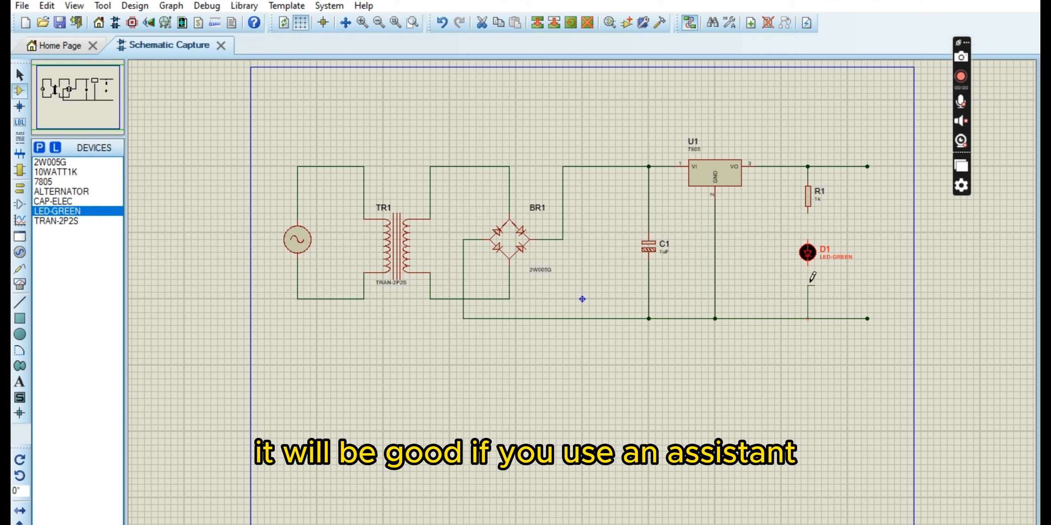
pyautogui.click(807, 266)
pyautogui.rightClick(823, 272)
pyautogui.click(828, 288)
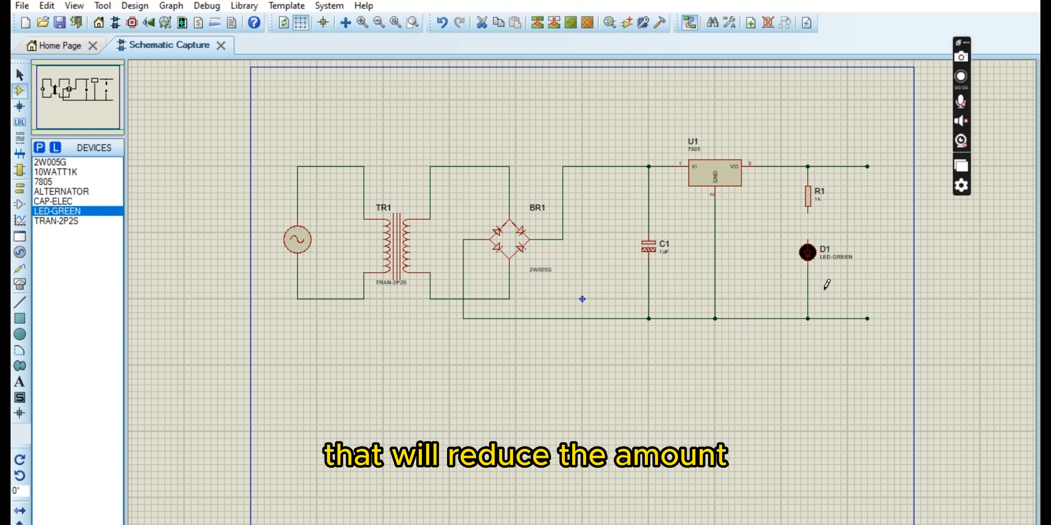
pyautogui.click(808, 213)
pyautogui.click(808, 238)
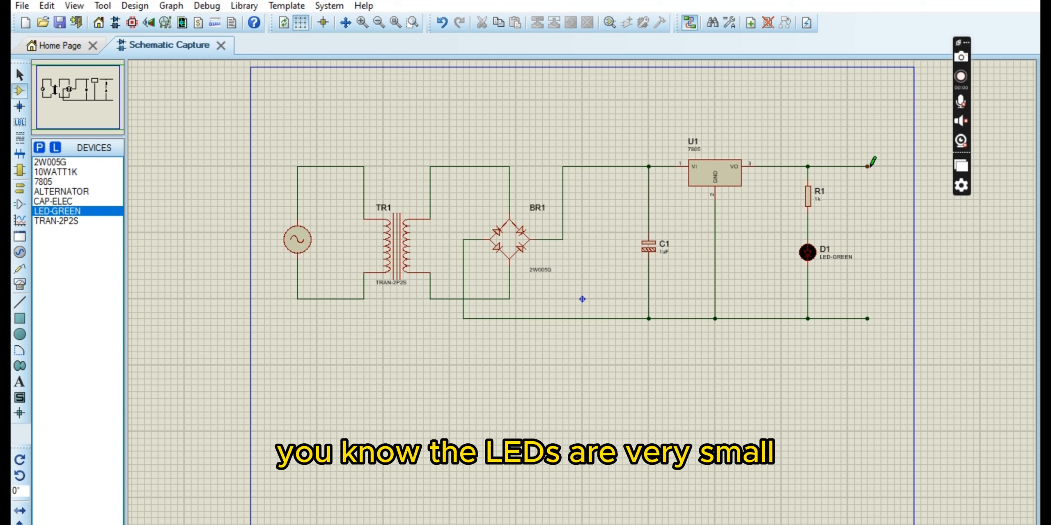
# Extend both output wires slightly outward and bend their free ends toward each other, leaving a gap for the DC output.
pyautogui.click(881, 167)
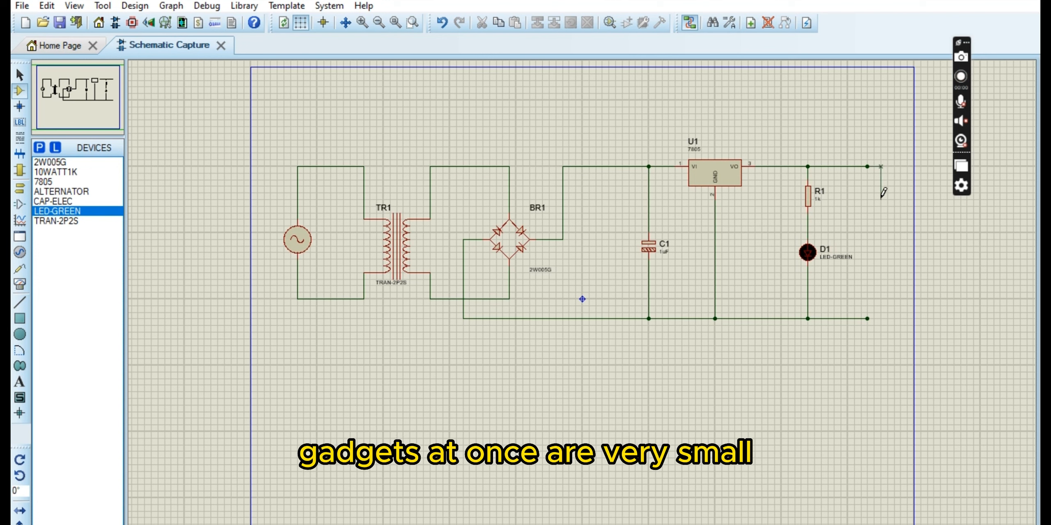
pyautogui.doubleClick(881, 199)
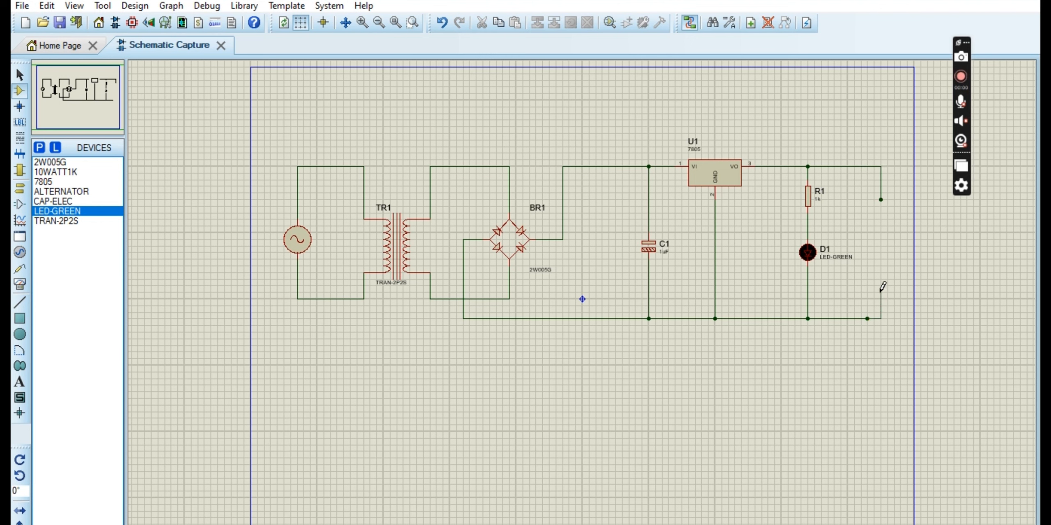
pyautogui.click(881, 271)
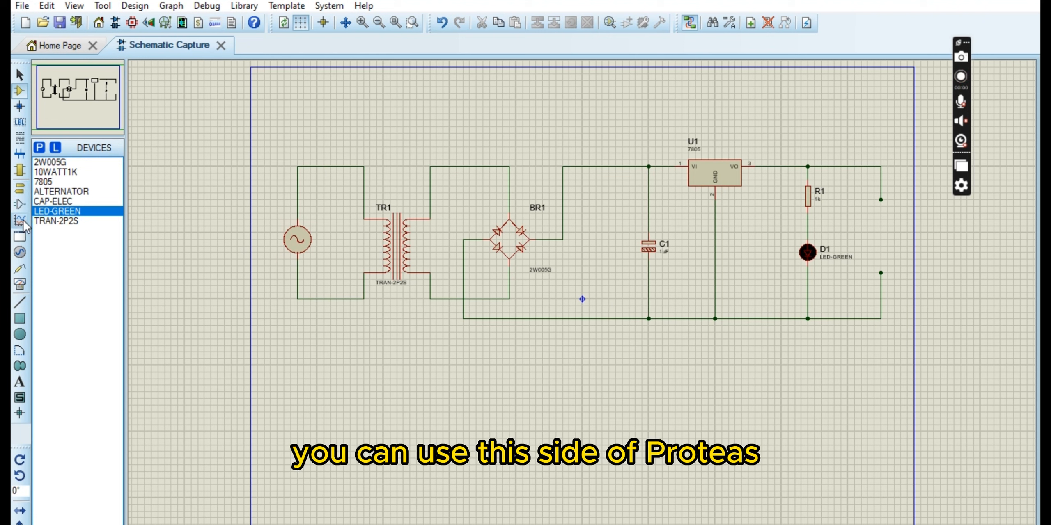
# Place one DC voltmeter in the output gap and another between bridge rectifier BR1 and capacitor C1.
pyautogui.click(20, 253)
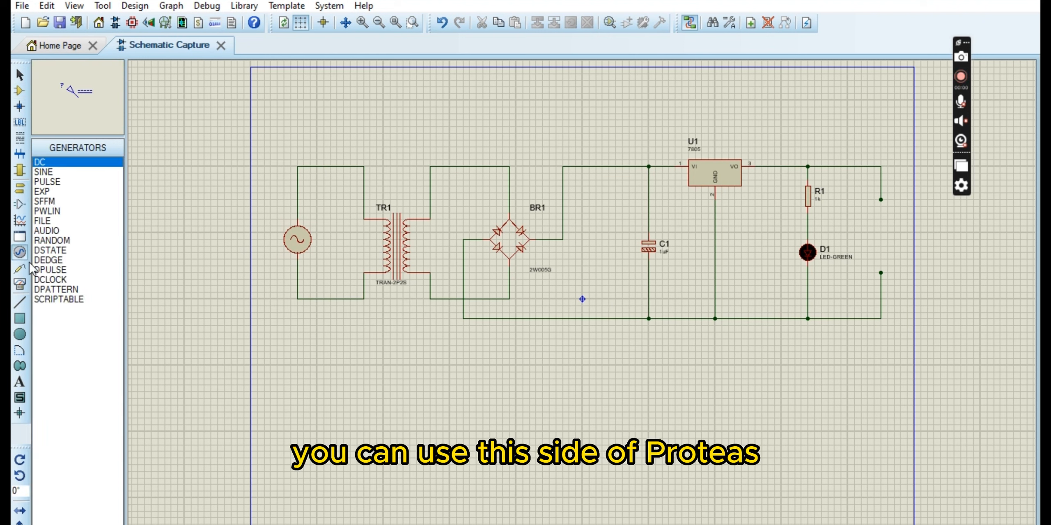
pyautogui.click(20, 269)
pyautogui.click(19, 205)
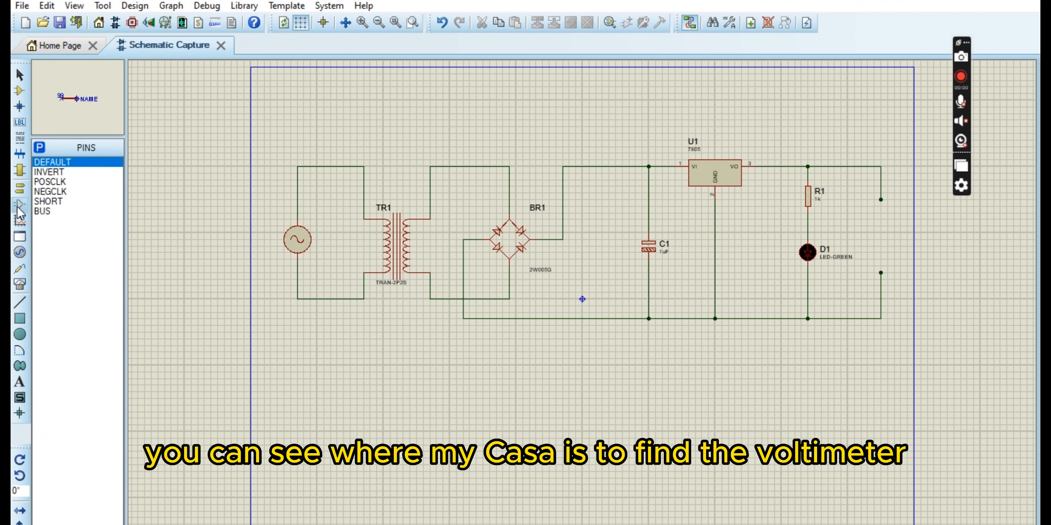
pyautogui.click(20, 285)
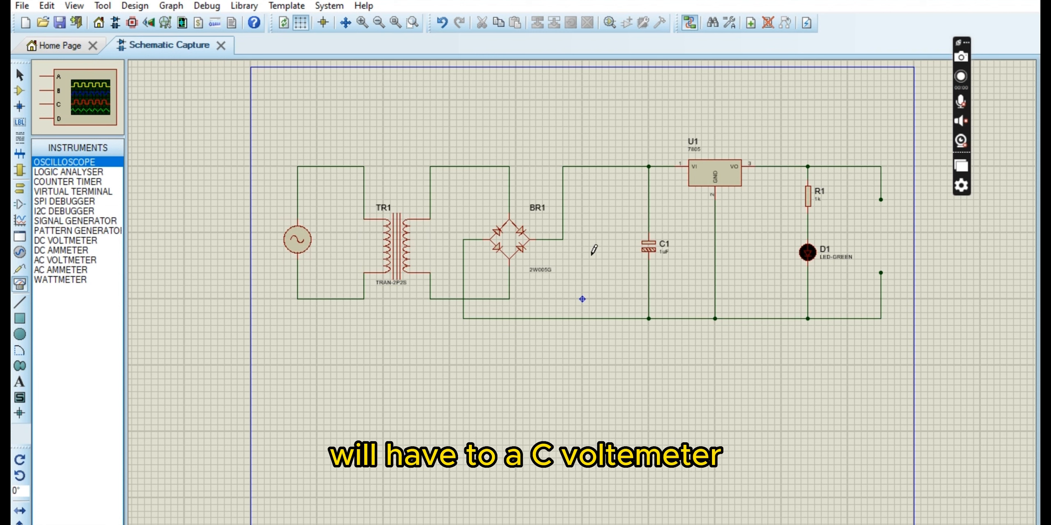
pyautogui.click(78, 242)
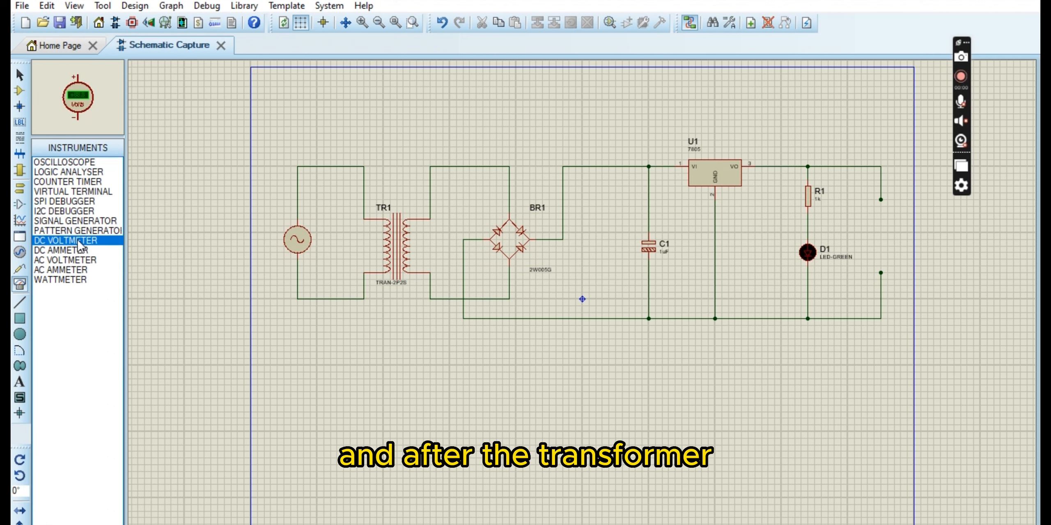
pyautogui.click(869, 234)
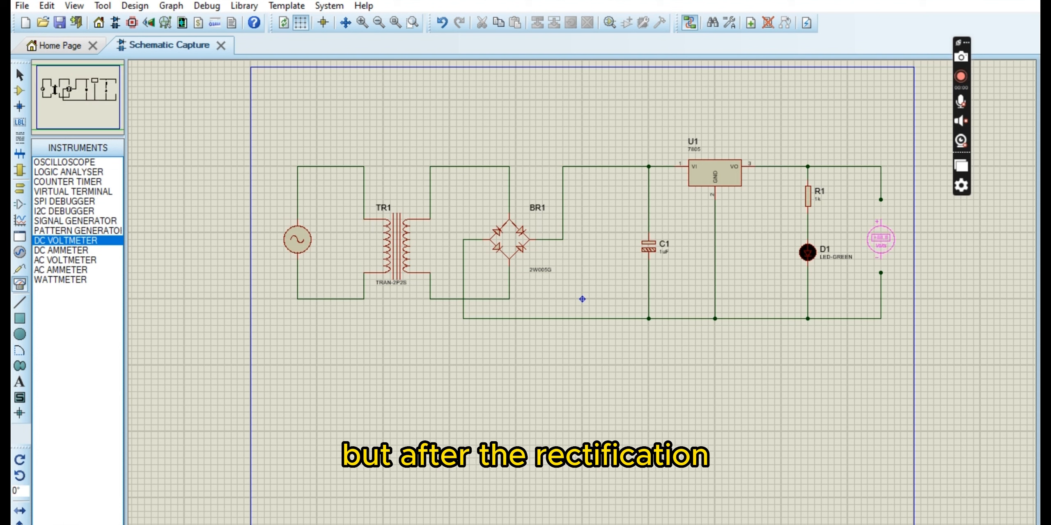
pyautogui.click(880, 239)
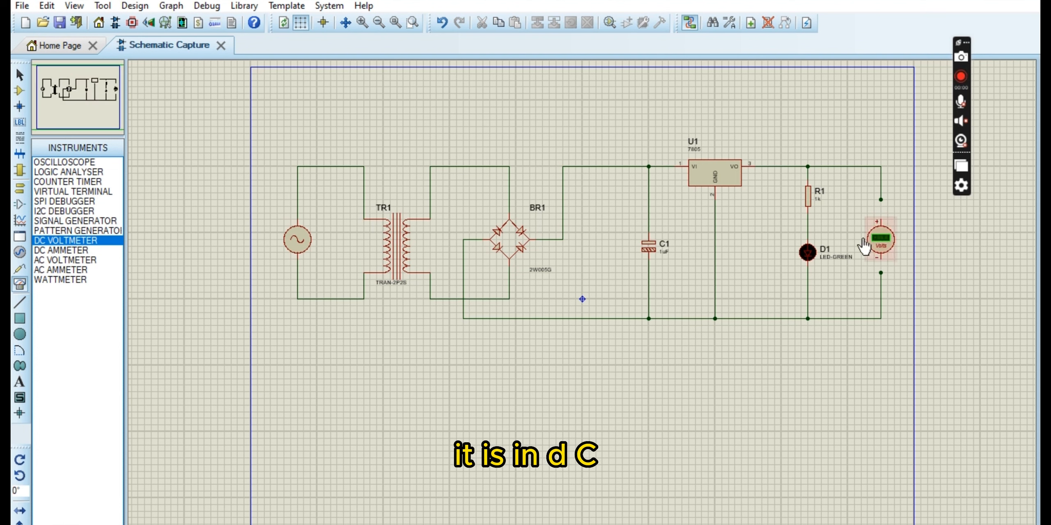
pyautogui.click(597, 243)
pyautogui.click(608, 247)
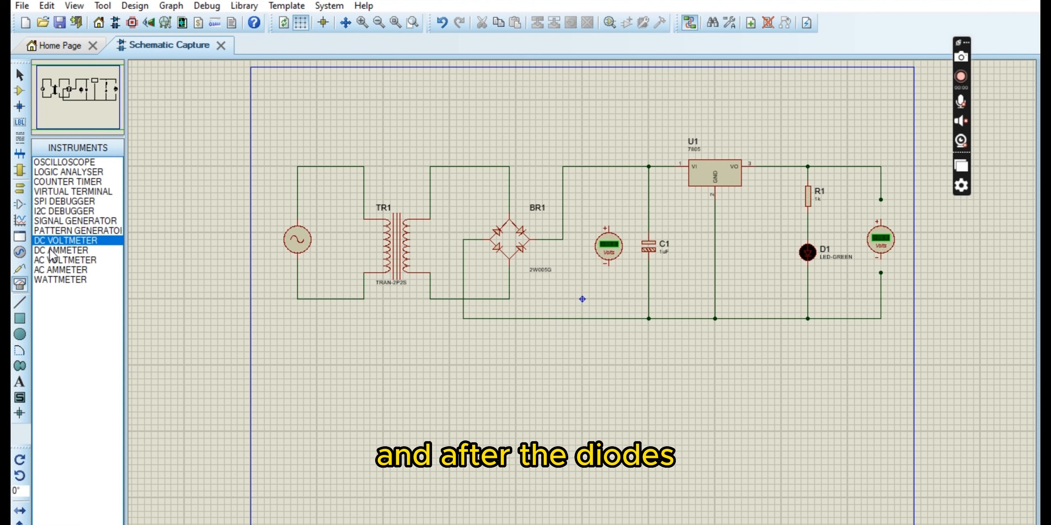
# Place an AC voltmeter between the AC source and transformer TR1 and wire it across the source's upper and lower wires.
pyautogui.click(69, 260)
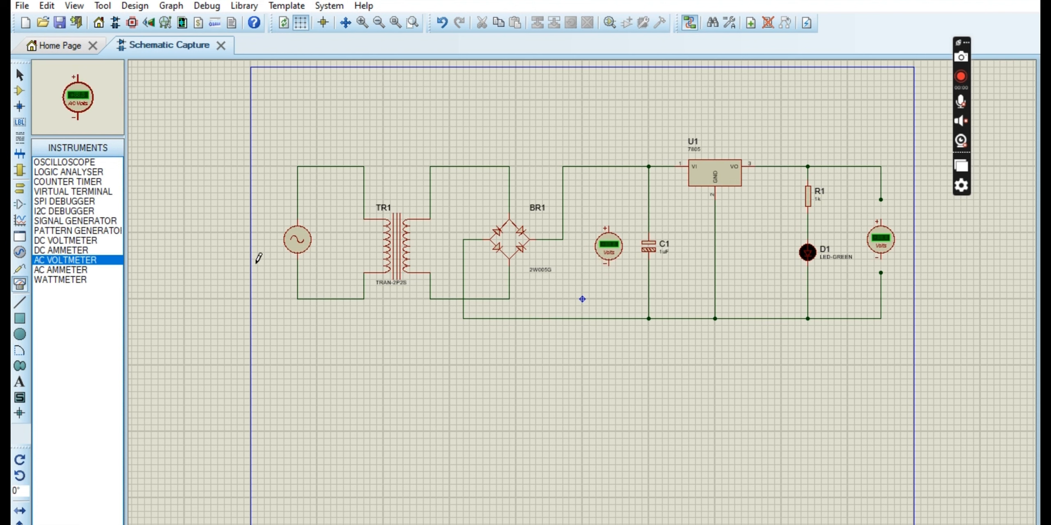
pyautogui.click(344, 232)
pyautogui.click(337, 233)
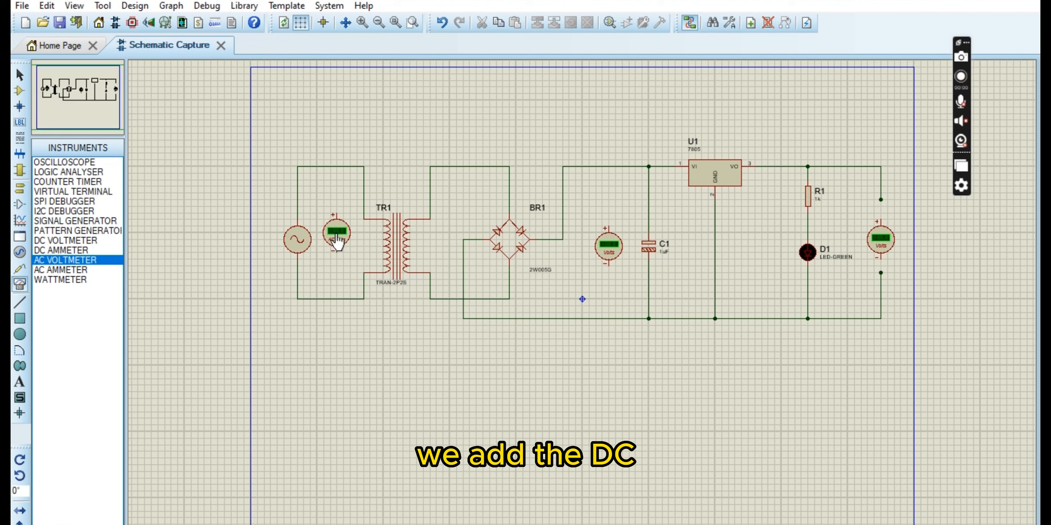
pyautogui.click(338, 167)
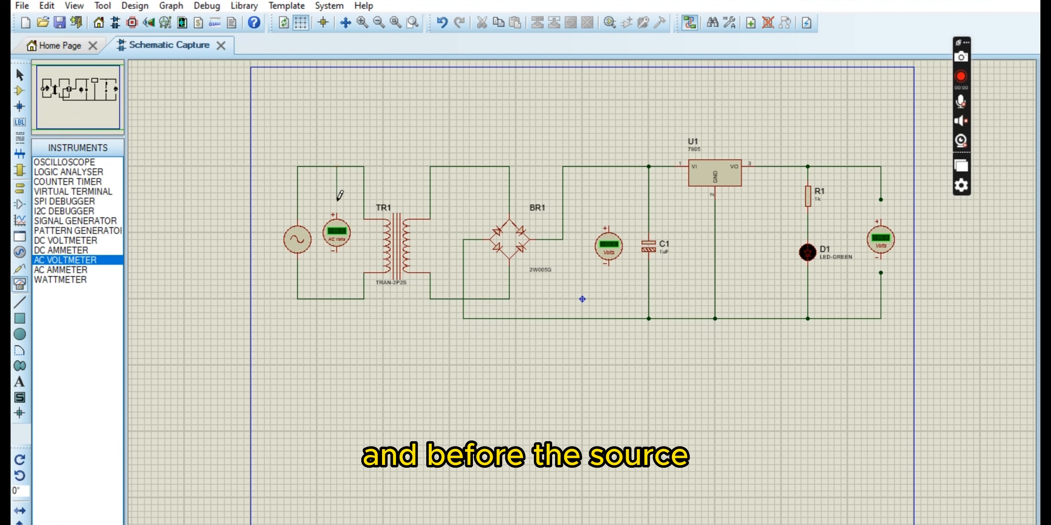
pyautogui.click(337, 211)
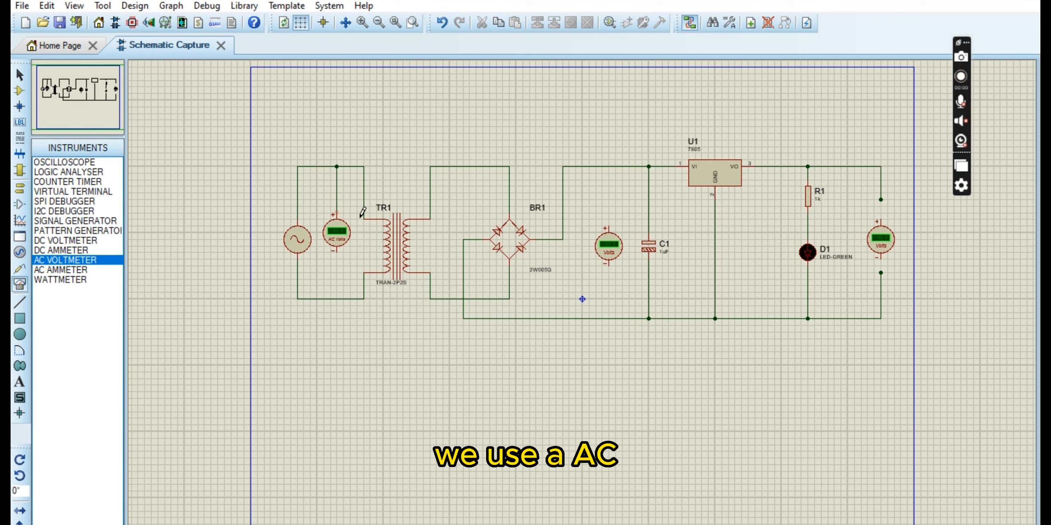
pyautogui.click(337, 250)
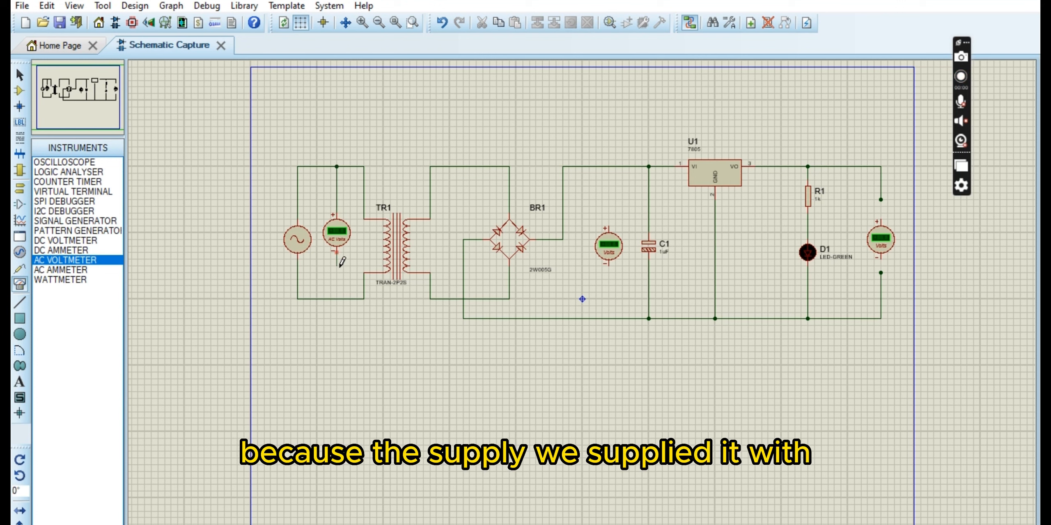
pyautogui.rightClick(338, 297)
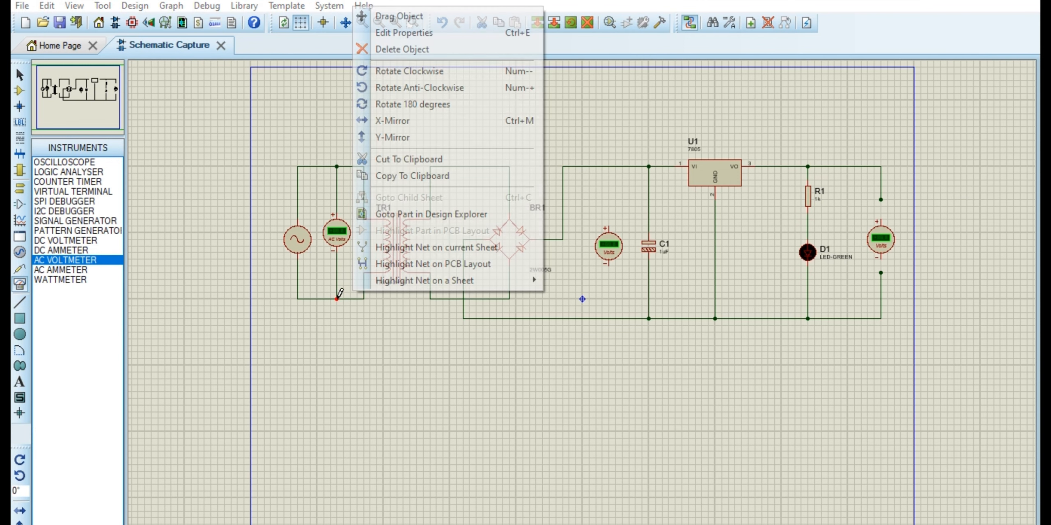
pyautogui.click(341, 323)
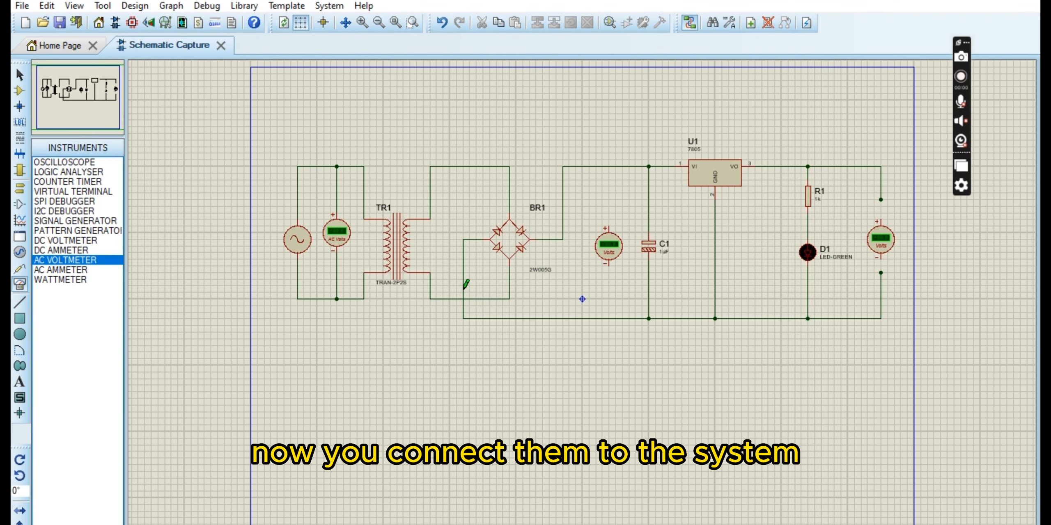
# Wire the DC voltmeter beside C1 across the rectifier's output wires and connect the other DC voltmeter to the free output wire ends.
pyautogui.click(609, 167)
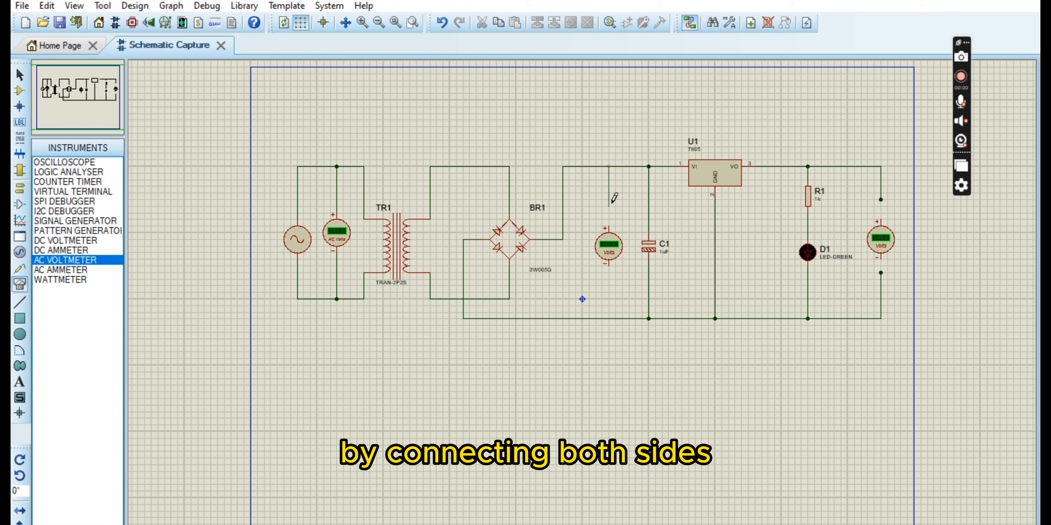
pyautogui.click(609, 227)
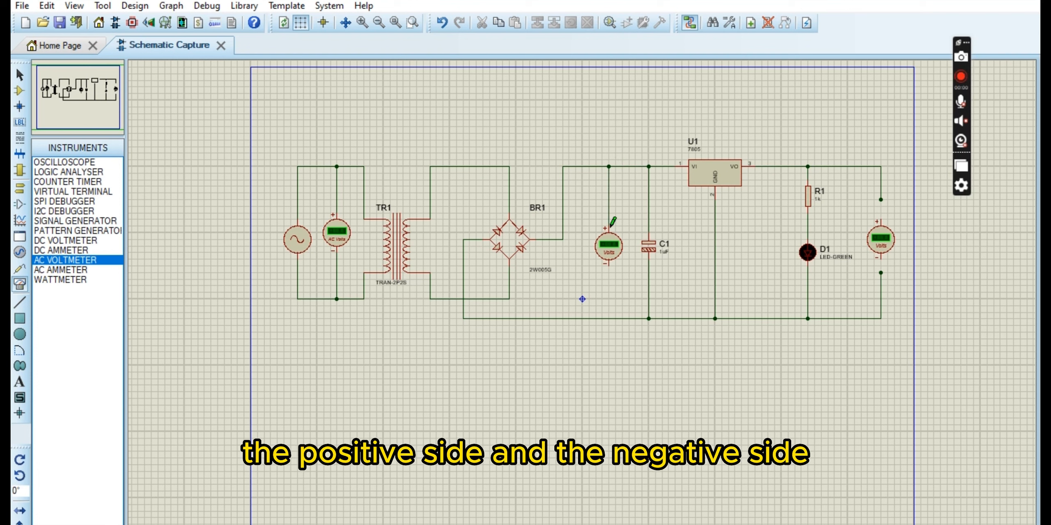
pyautogui.click(609, 265)
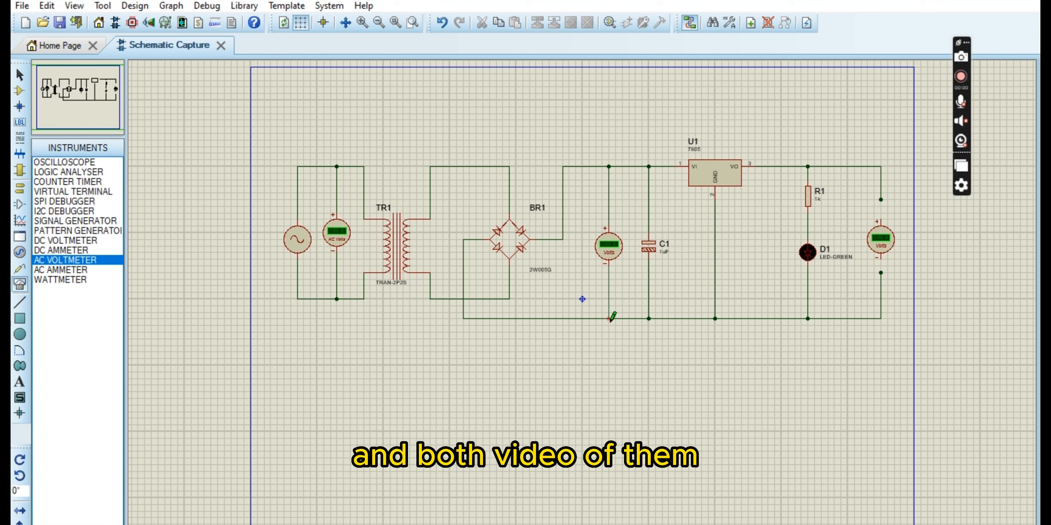
pyautogui.click(609, 319)
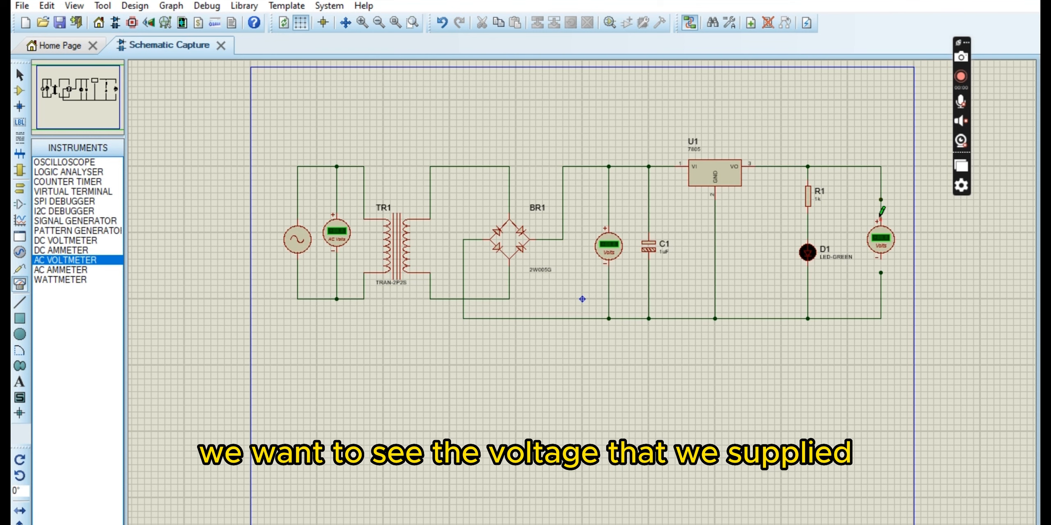
pyautogui.click(881, 260)
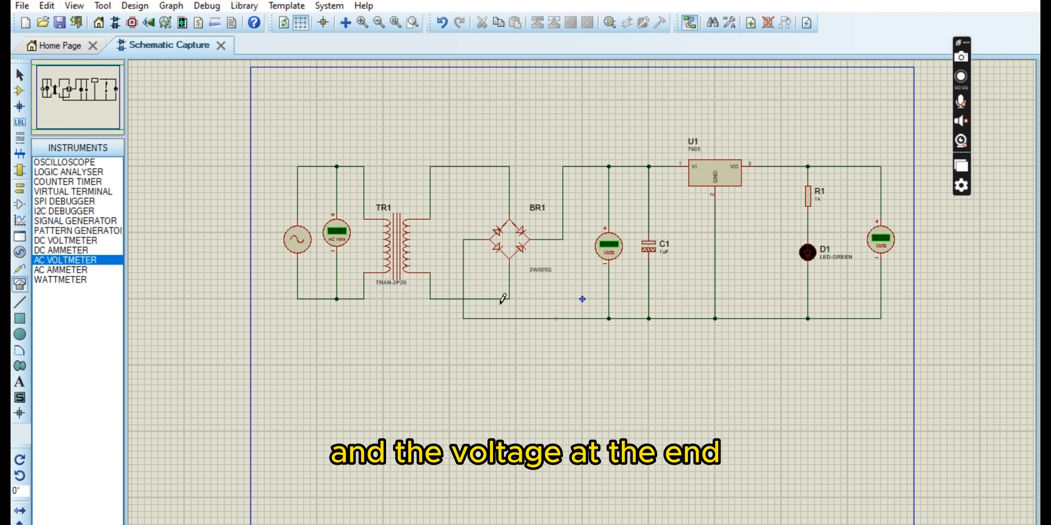
# Set the AC source's amplitude to 220V and its frequency to 10Hz.
pyautogui.doubleClick(303, 245)
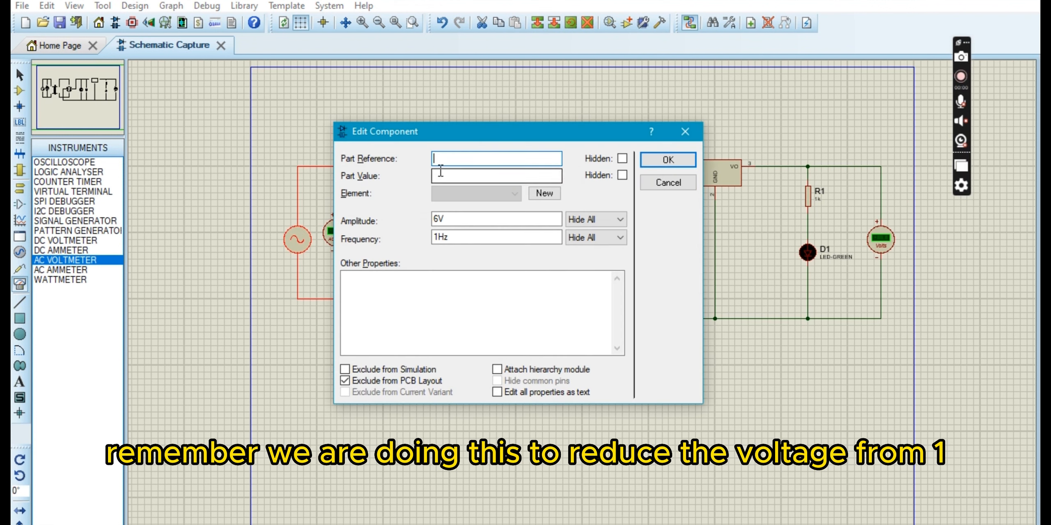
pyautogui.click(437, 218)
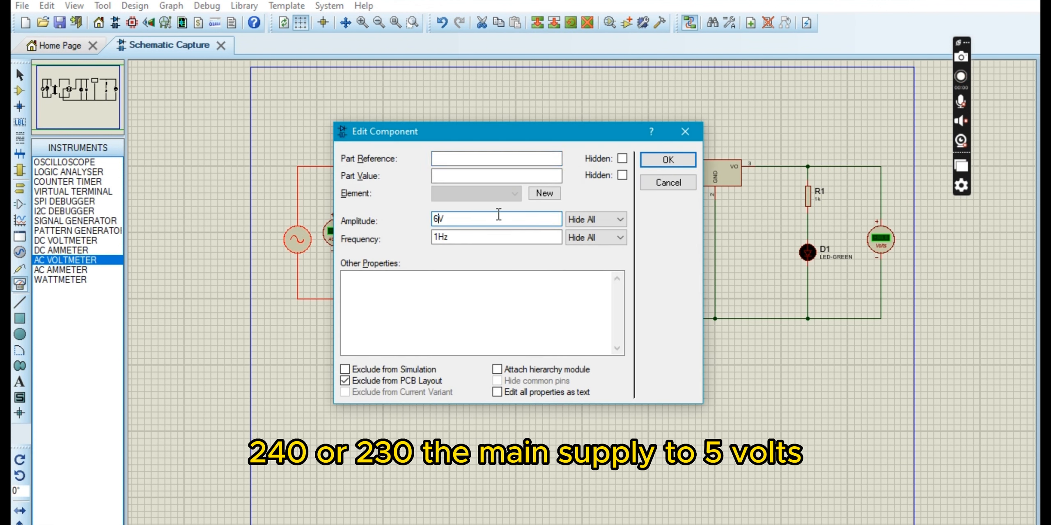
pyautogui.write('220')
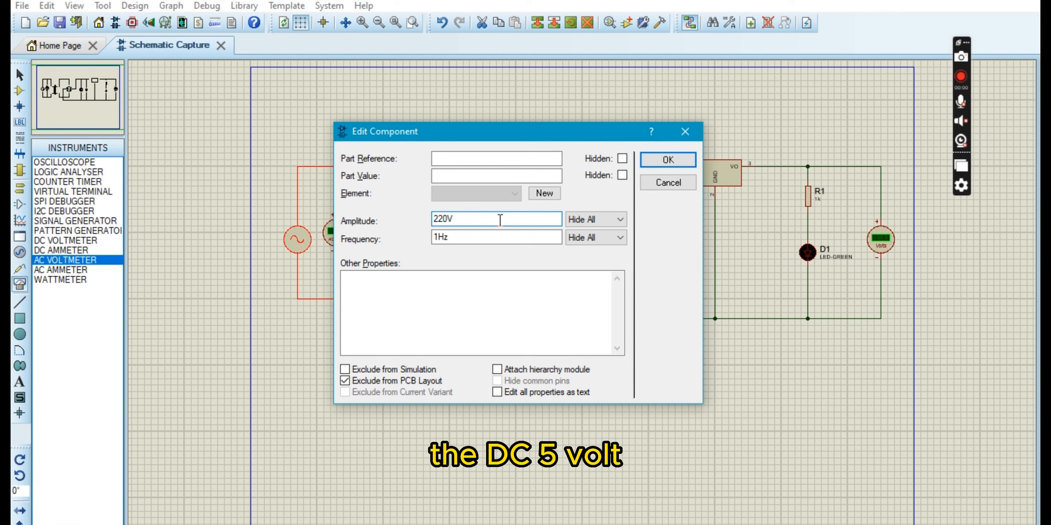
pyautogui.click(438, 237)
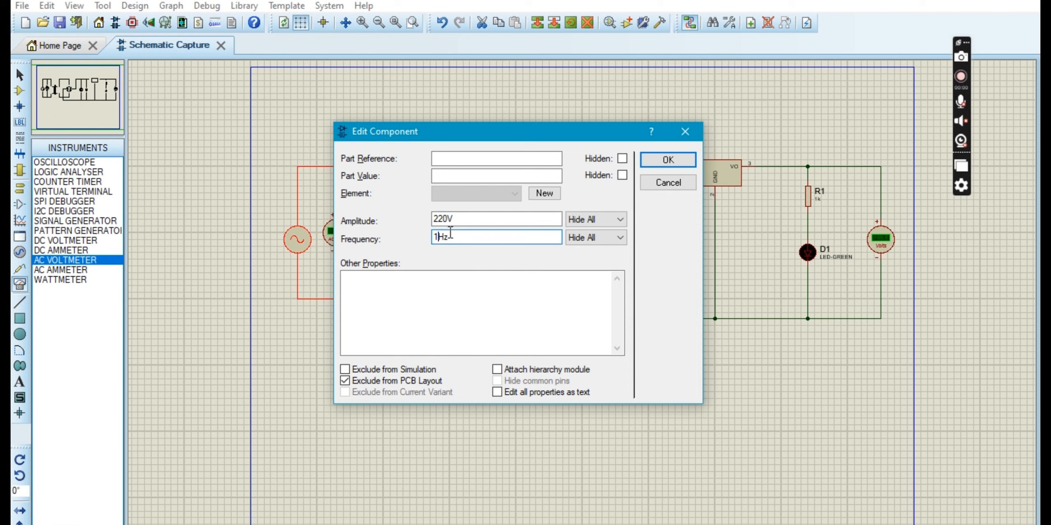
pyautogui.write('0')
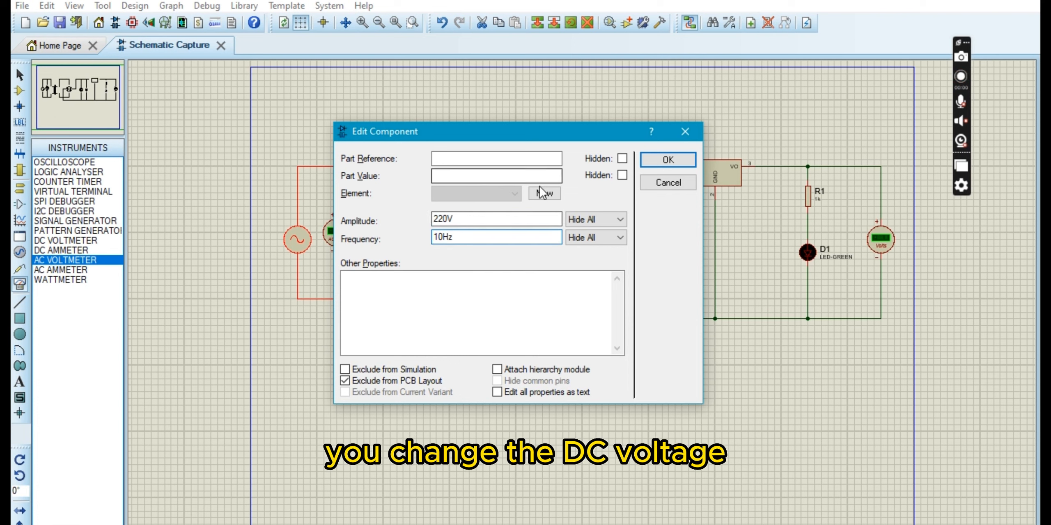
pyautogui.click(657, 163)
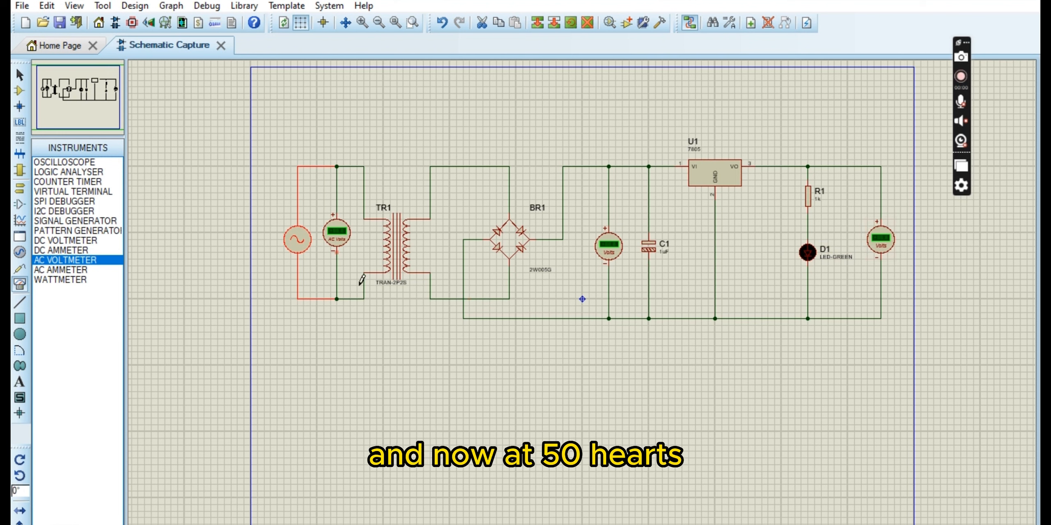
pyautogui.rightClick(384, 348)
pyautogui.click(347, 333)
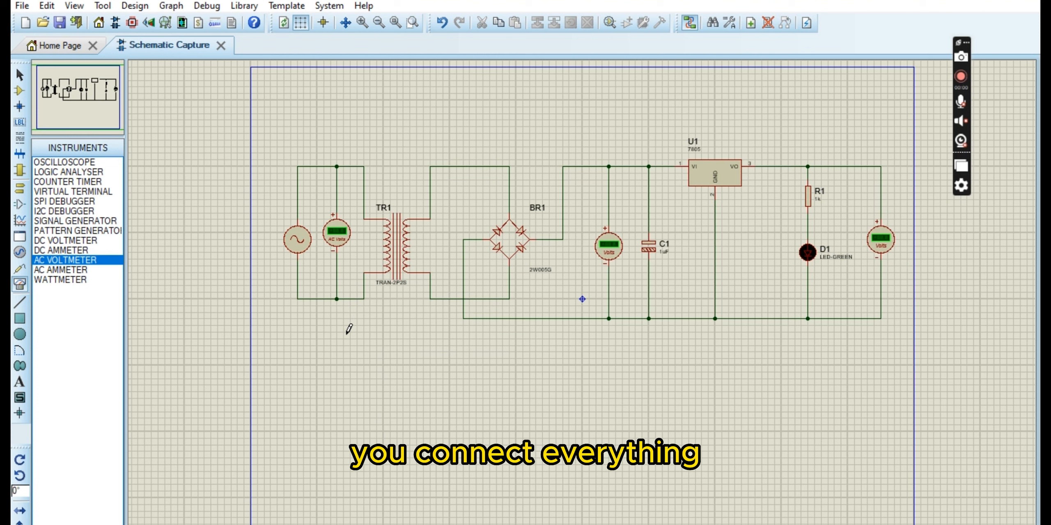
# Give the AC source the part reference VOLTAGE SOURCE.
pyautogui.doubleClick(299, 246)
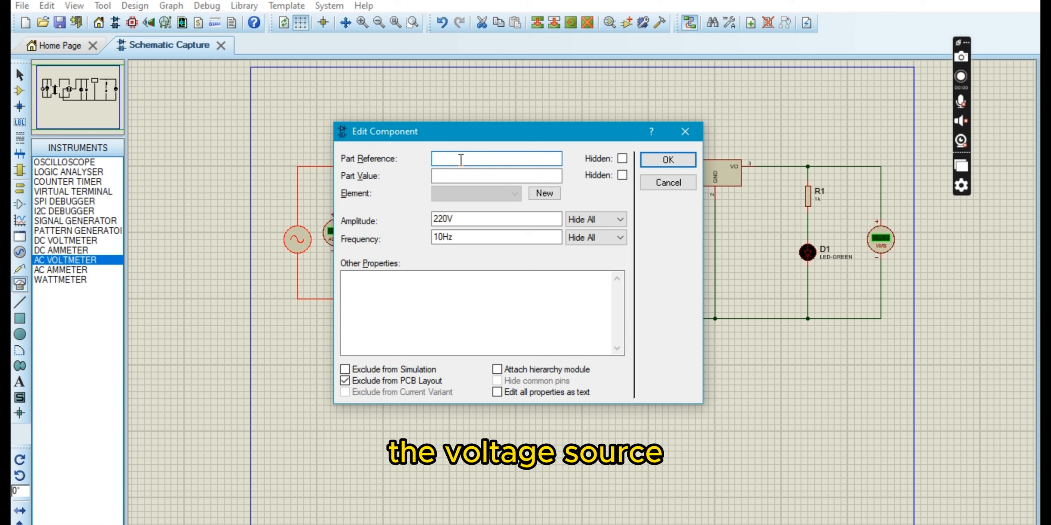
pyautogui.write('VOLTAGE SO')
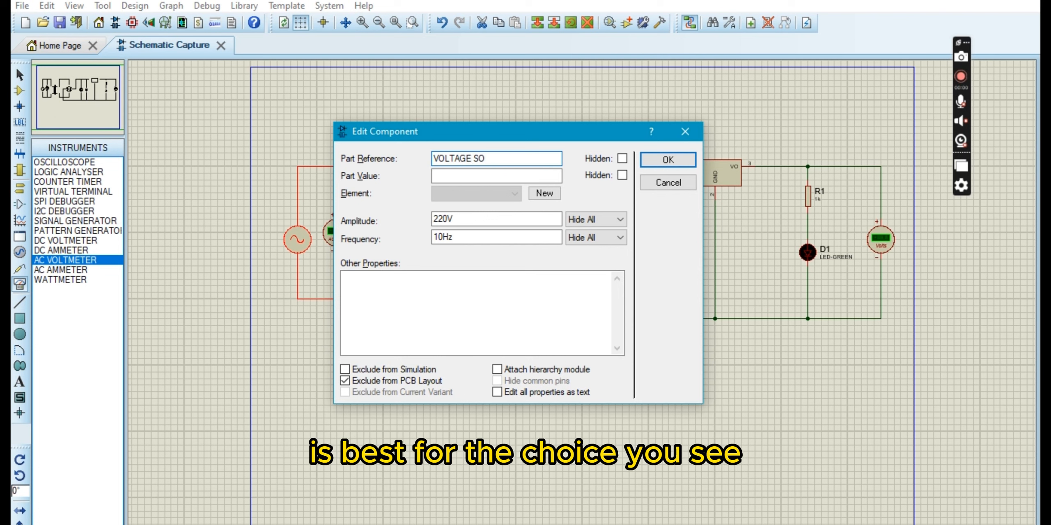
pyautogui.write('URCE')
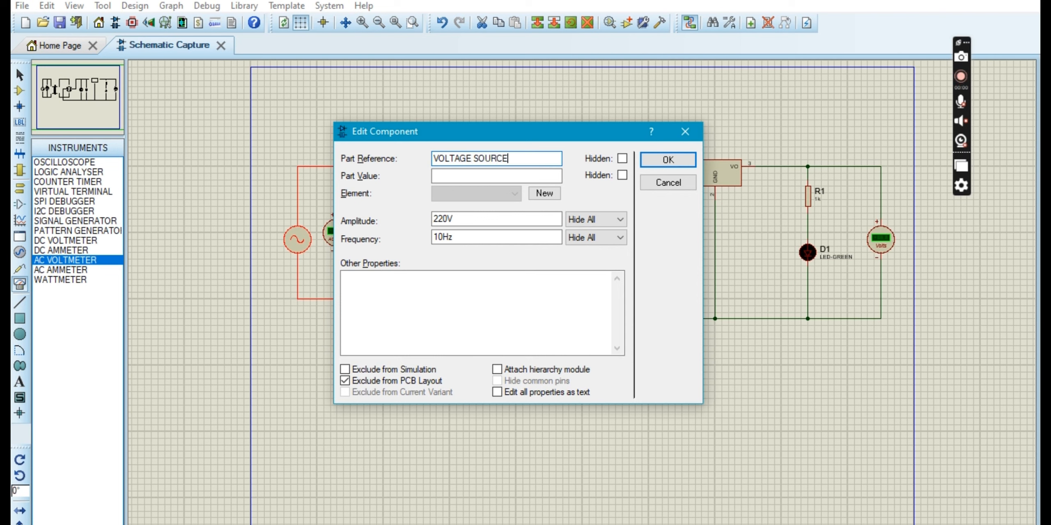
pyautogui.click(667, 161)
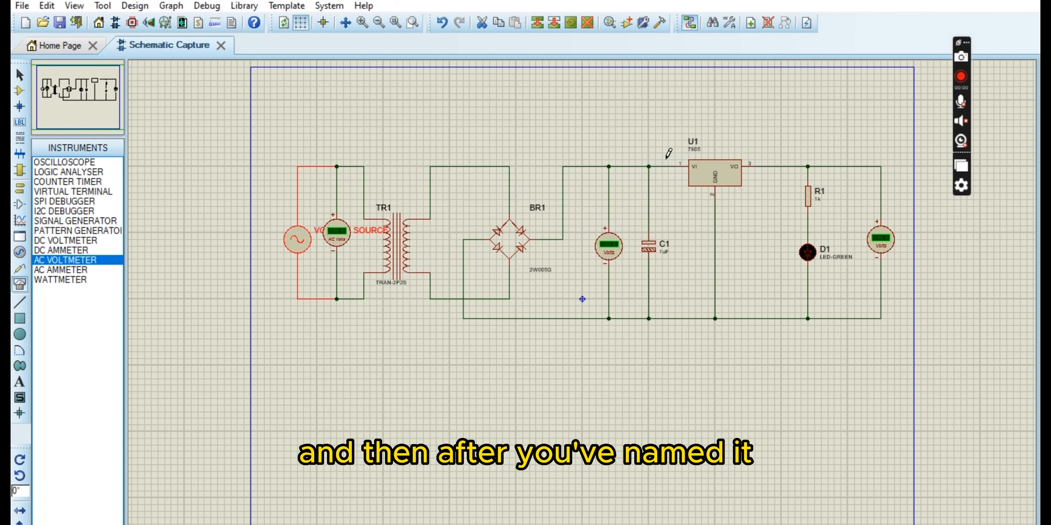
# Move the VOLTAGE SOURCE label off the AC voltmeter to just above and left of the AC source symbol.
pyautogui.doubleClick(369, 231)
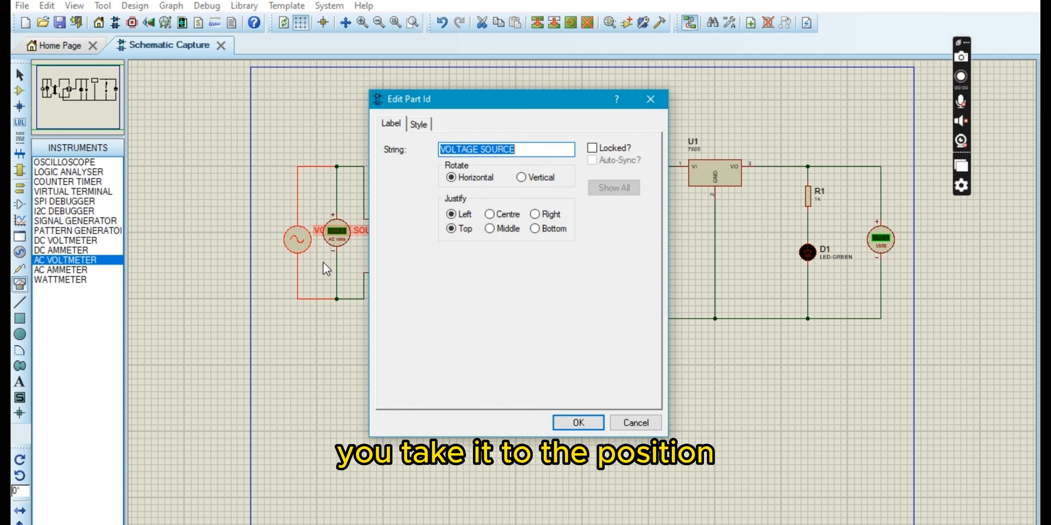
pyautogui.click(556, 419)
pyautogui.moveTo(369, 238); pyautogui.dragTo(309, 271)
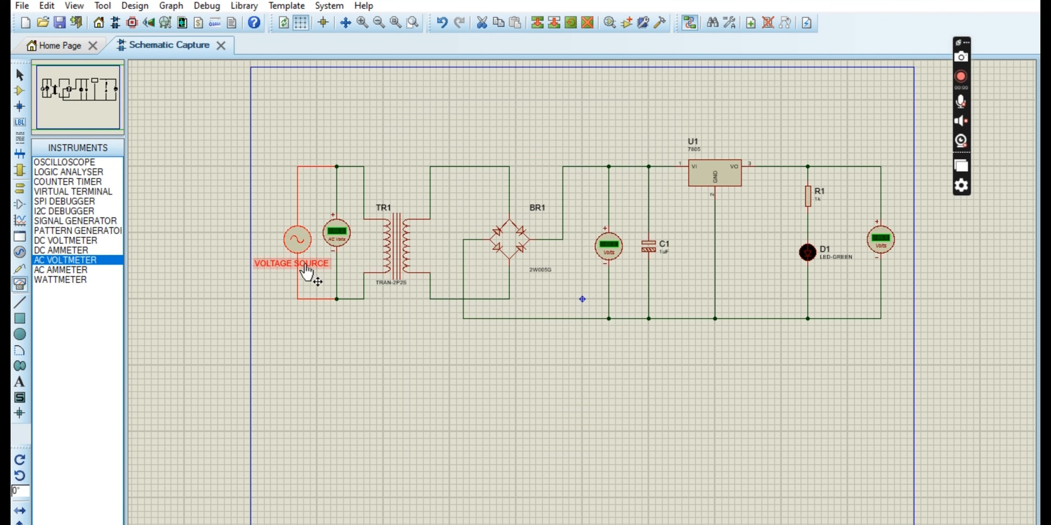
pyautogui.moveTo(292, 263); pyautogui.dragTo(259, 216)
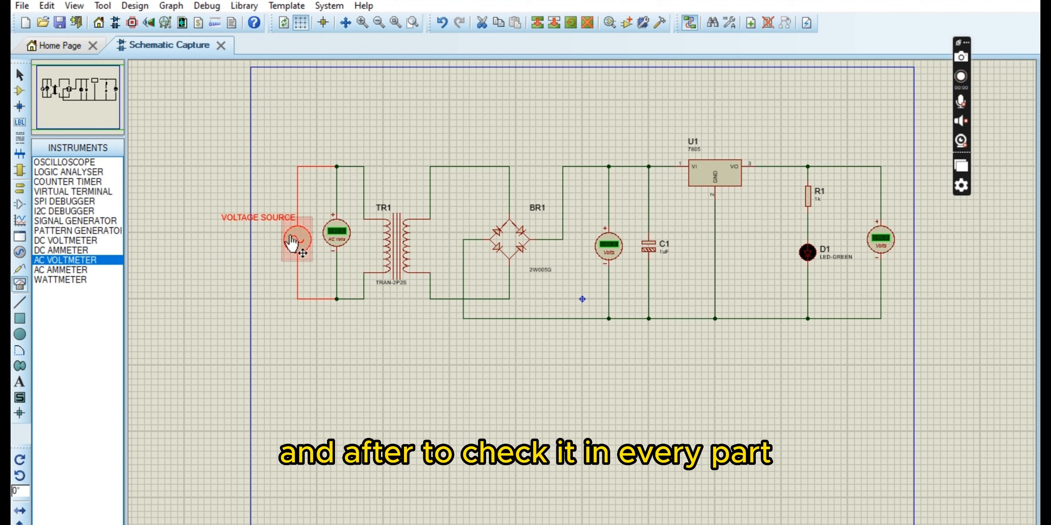
pyautogui.click(322, 386)
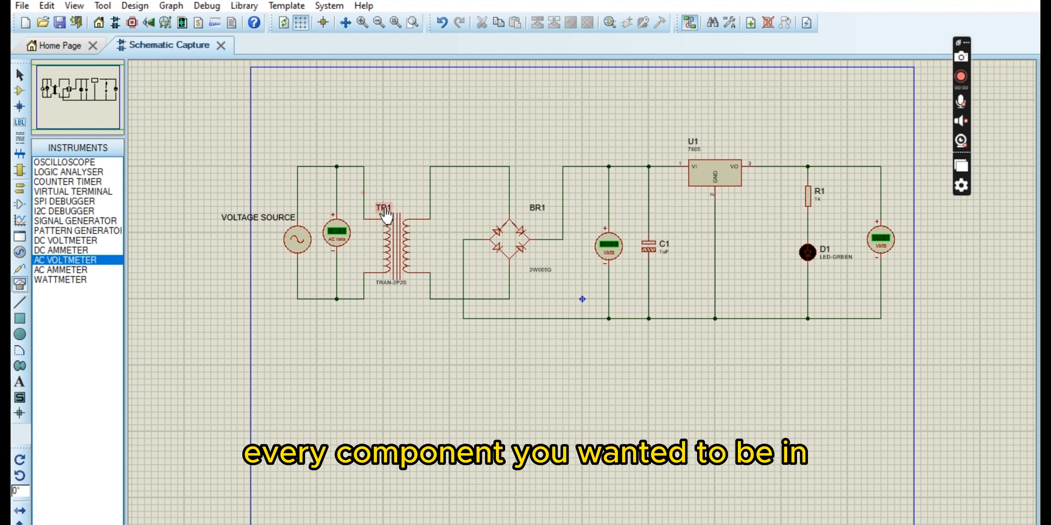
# Change the transformer's part label to TRANSFOMER.
pyautogui.click(388, 215)
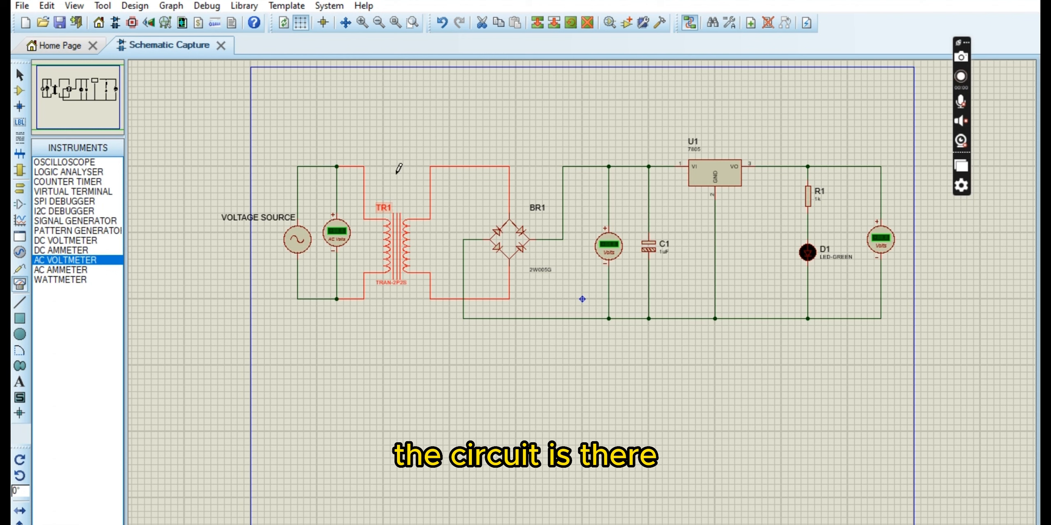
pyautogui.rightClick(410, 166)
pyautogui.click(384, 186)
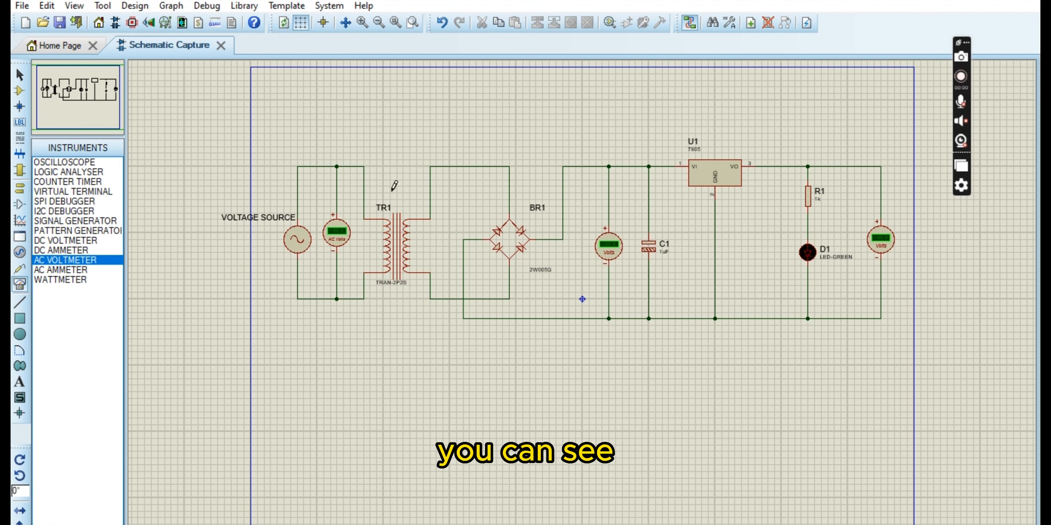
pyautogui.doubleClick(382, 208)
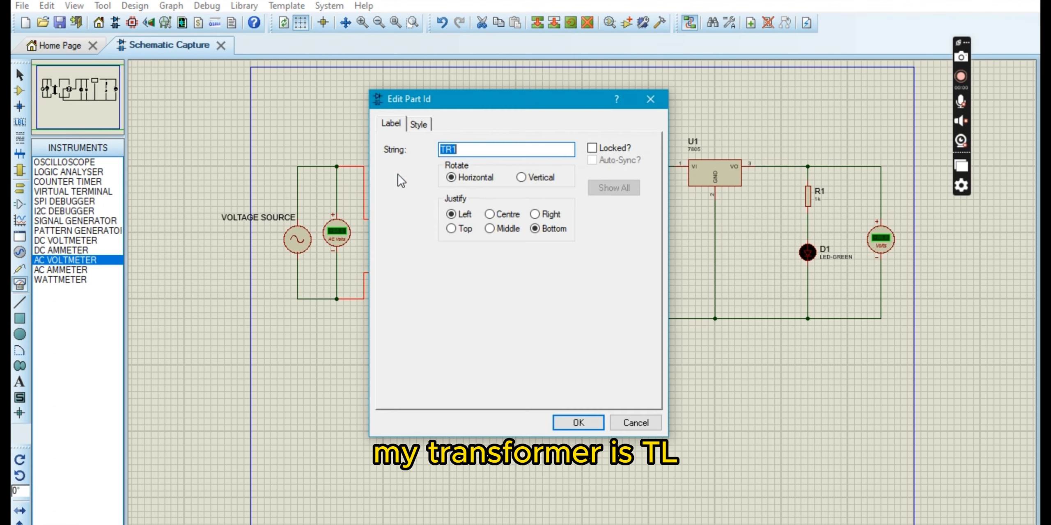
pyautogui.click(457, 149)
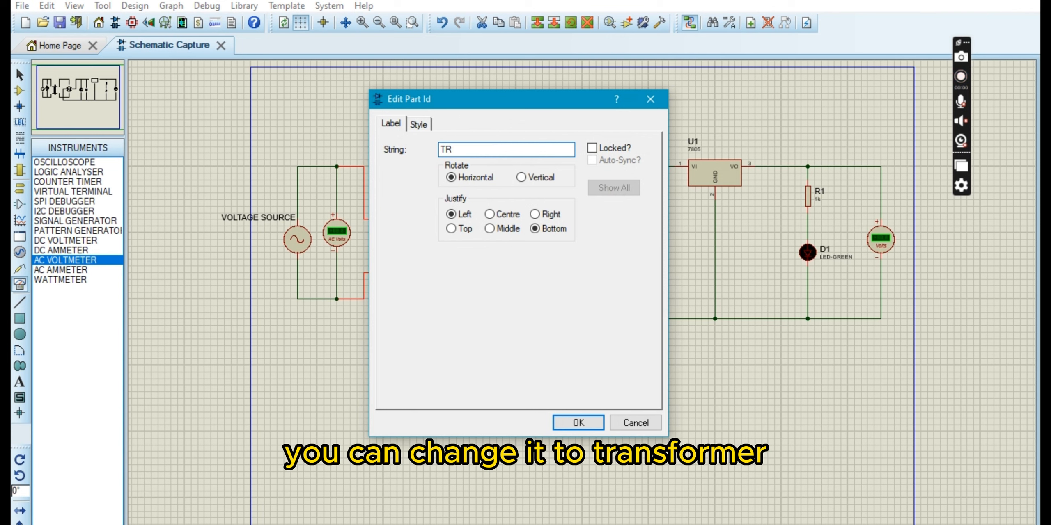
pyautogui.write('ANSFOMER')
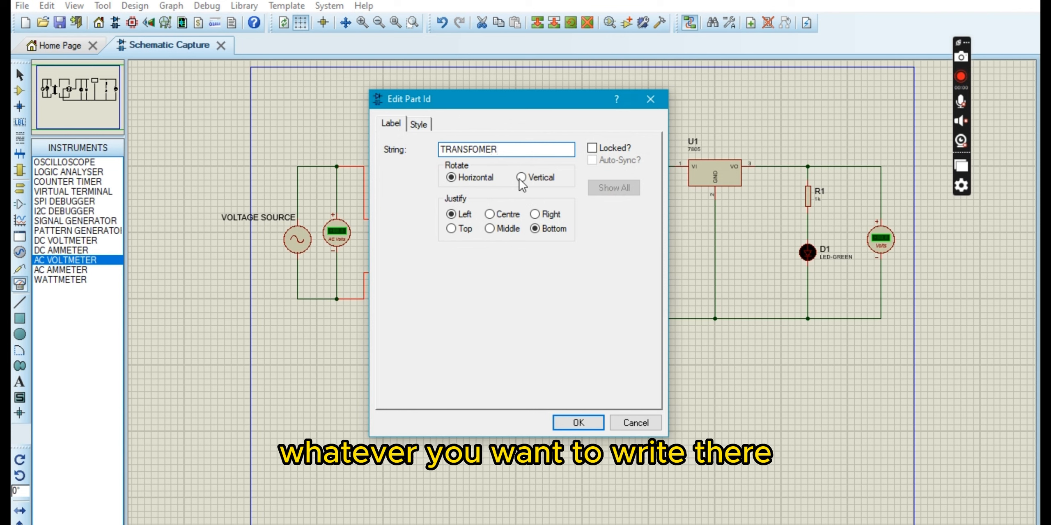
pyautogui.click(584, 420)
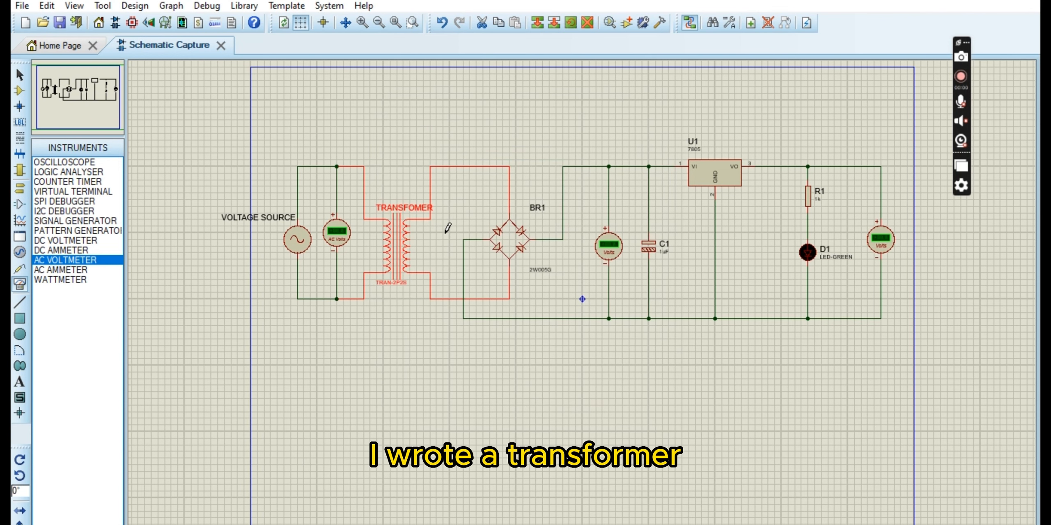
pyautogui.rightClick(457, 198)
pyautogui.click(440, 181)
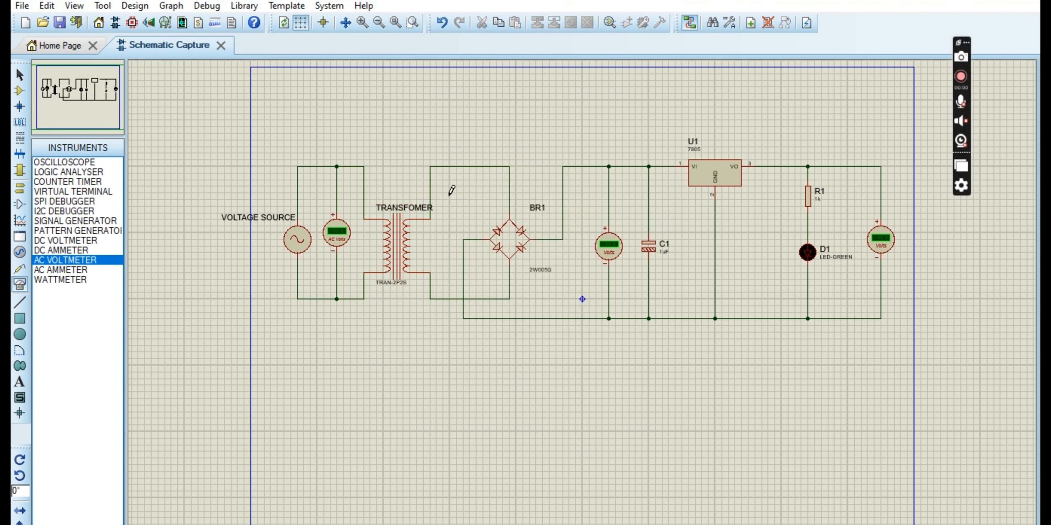
pyautogui.click(402, 208)
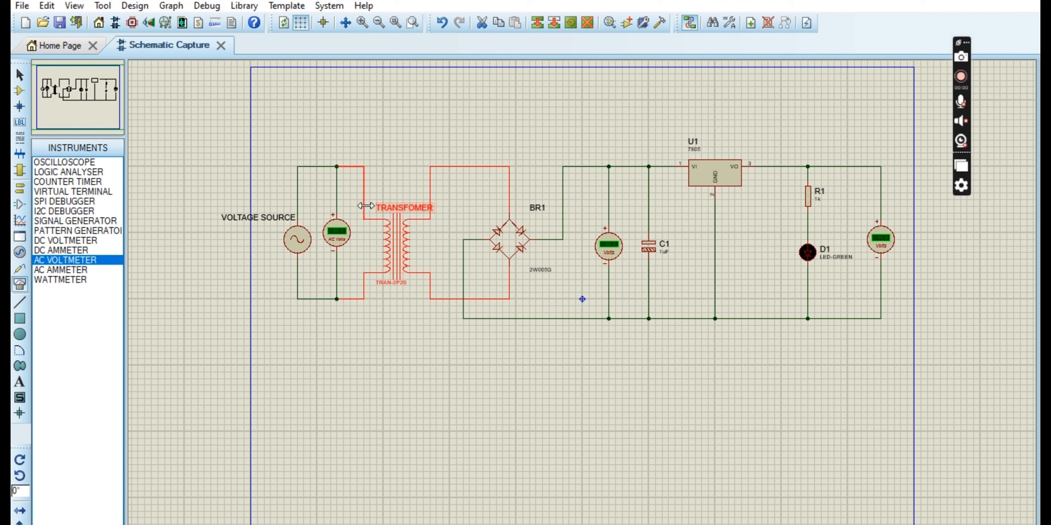
pyautogui.click(405, 157)
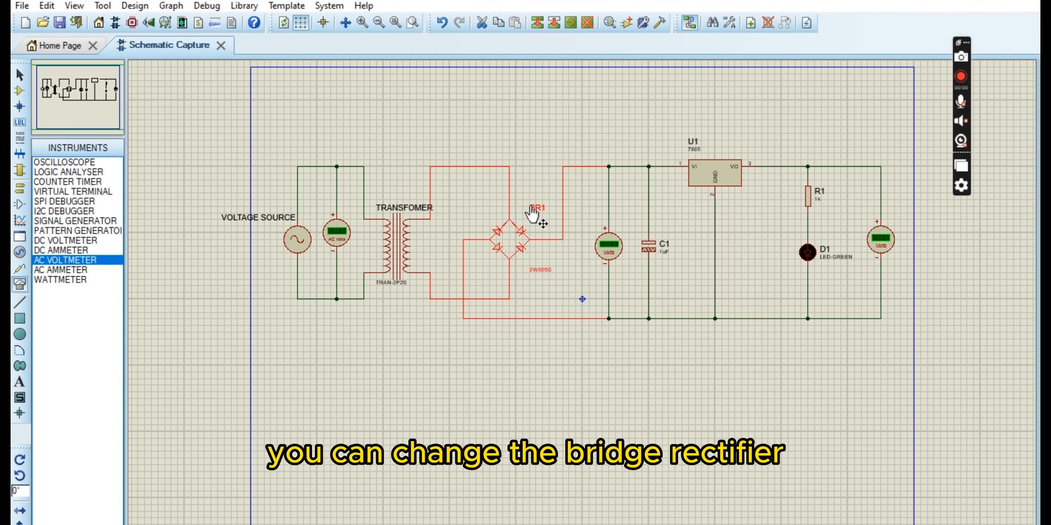
# Change the bridge rectifier's part label to BRIDGE.
pyautogui.click(530, 208)
pyautogui.click(531, 207)
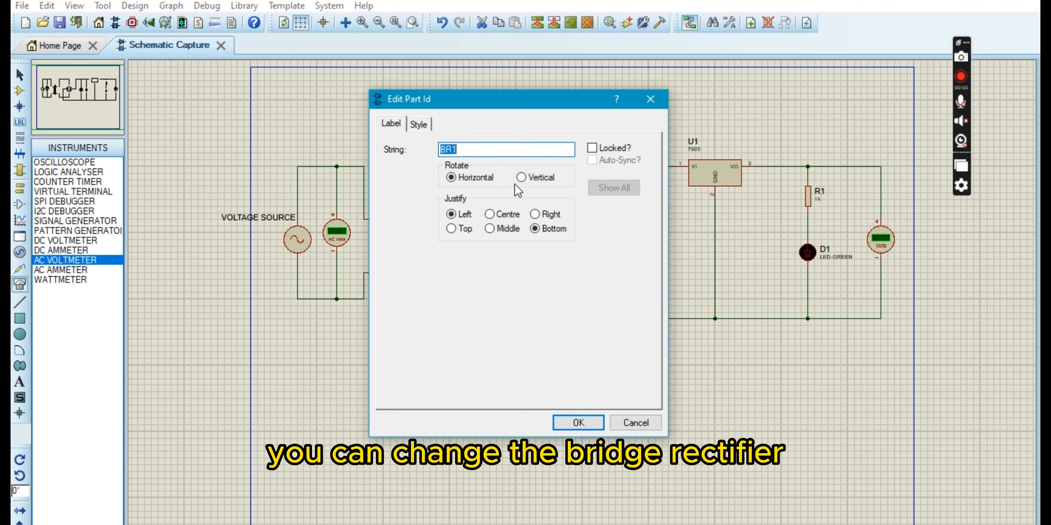
pyautogui.click(487, 150)
pyautogui.press('BackSpace')
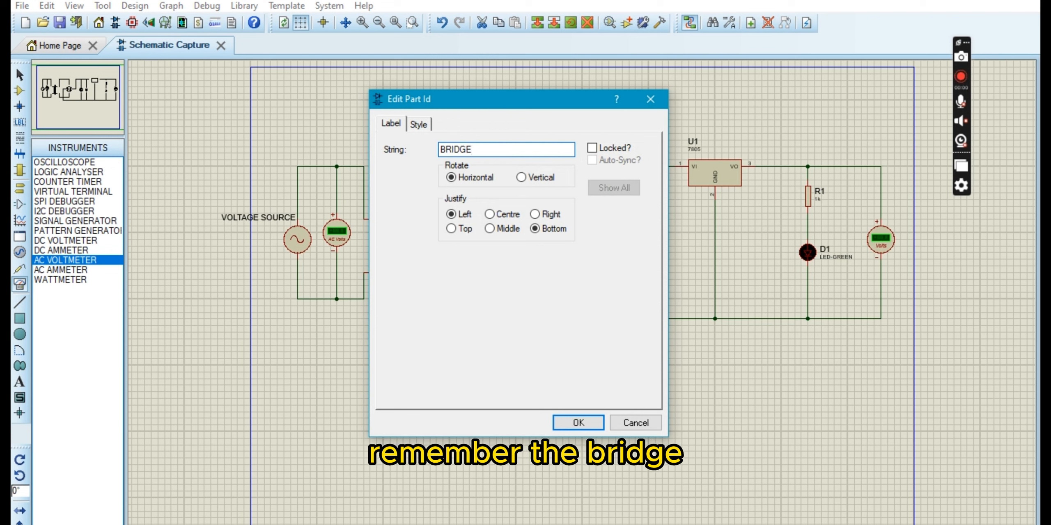
pyautogui.click(587, 422)
pyautogui.click(490, 427)
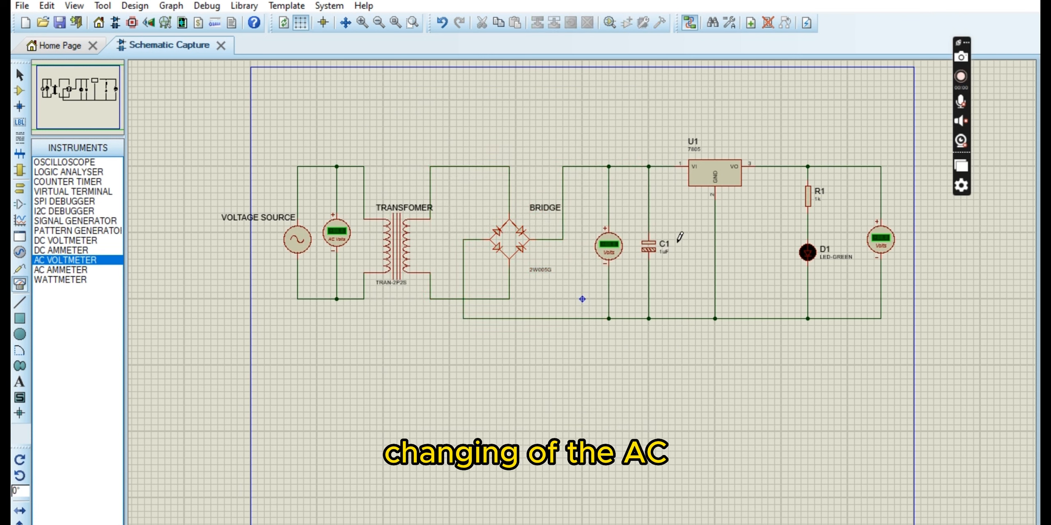
# Rename the part label C1 to CAPACITOR.
pyautogui.click(667, 248)
pyautogui.click(672, 253)
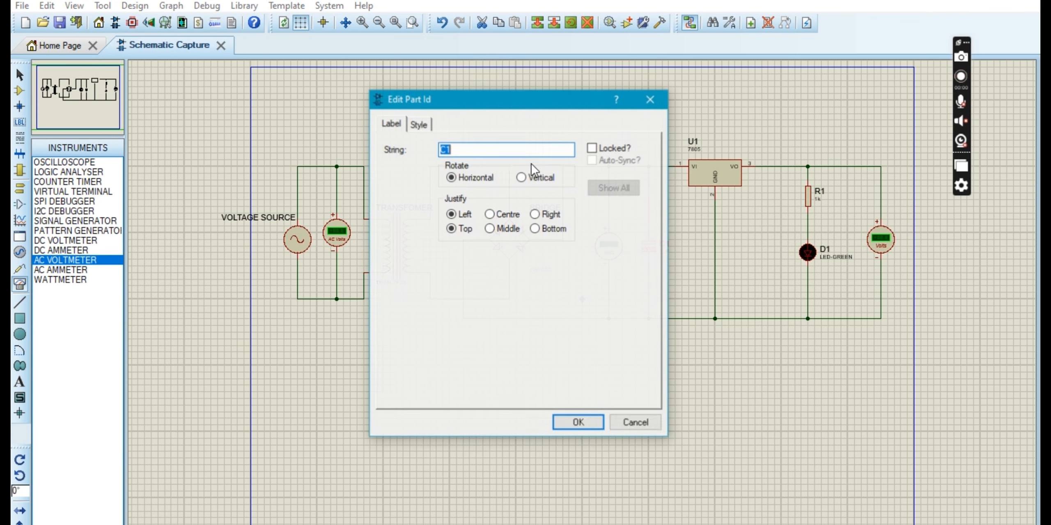
pyautogui.click(494, 150)
pyautogui.write('A')
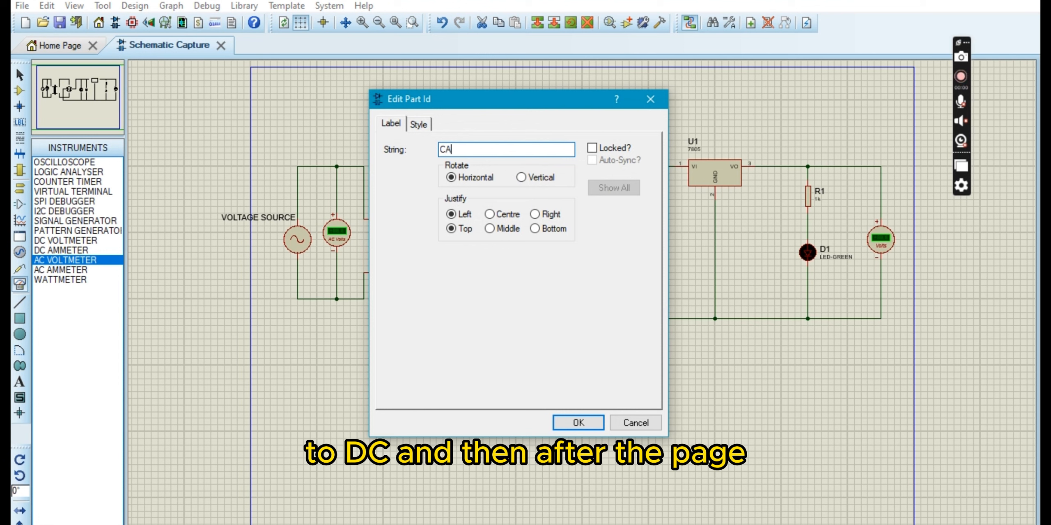
pyautogui.write('PACITOR')
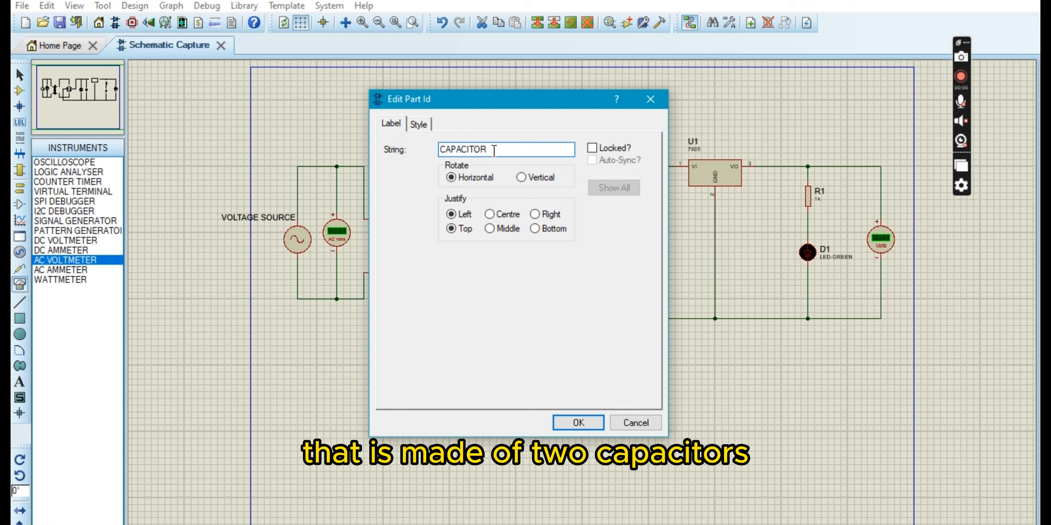
pyautogui.click(568, 425)
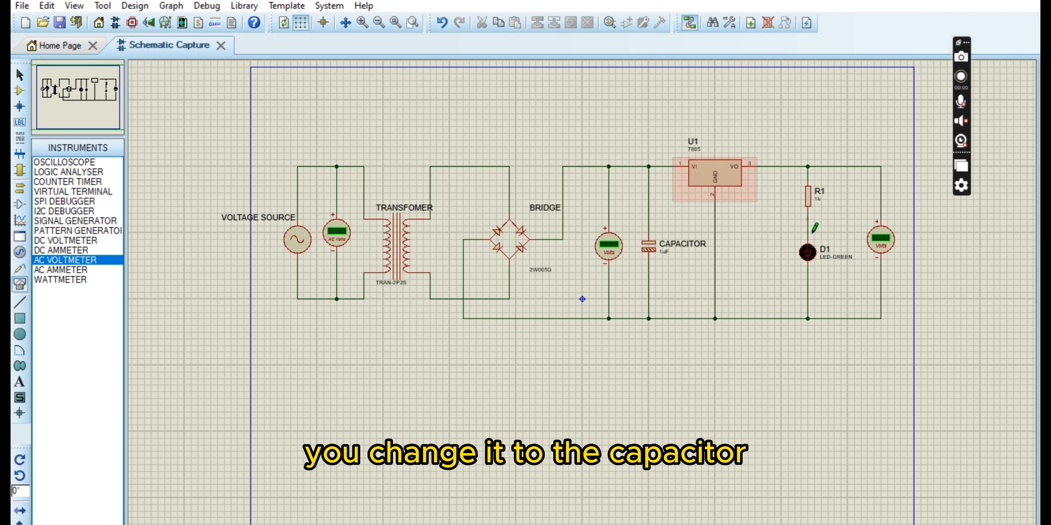
# Change the green diode's part label to LED.
pyautogui.doubleClick(825, 250)
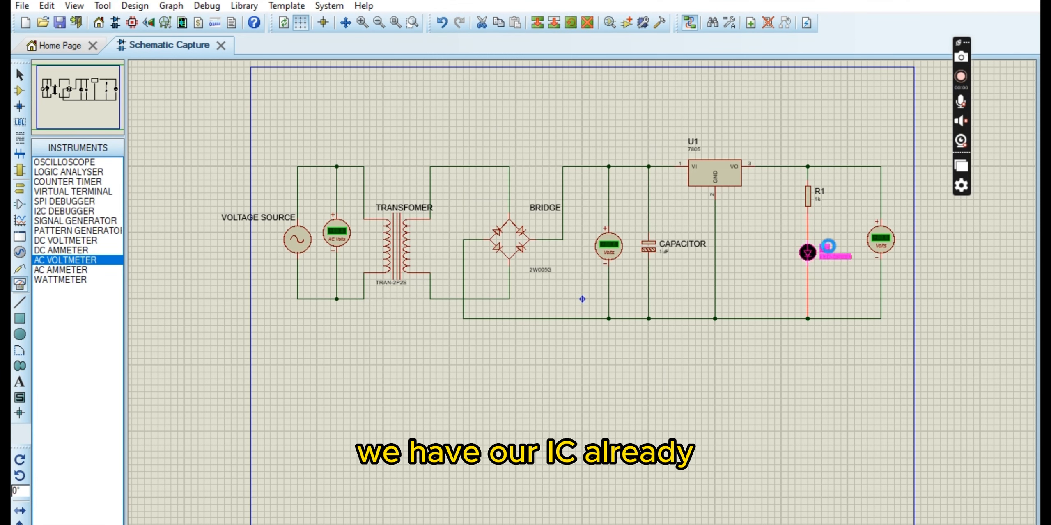
pyautogui.click(513, 152)
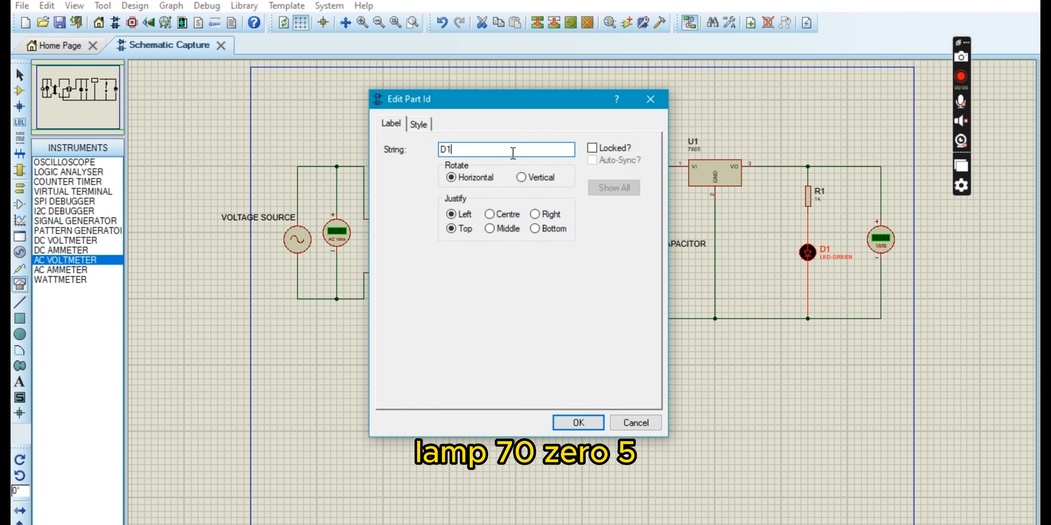
pyautogui.write('LED')
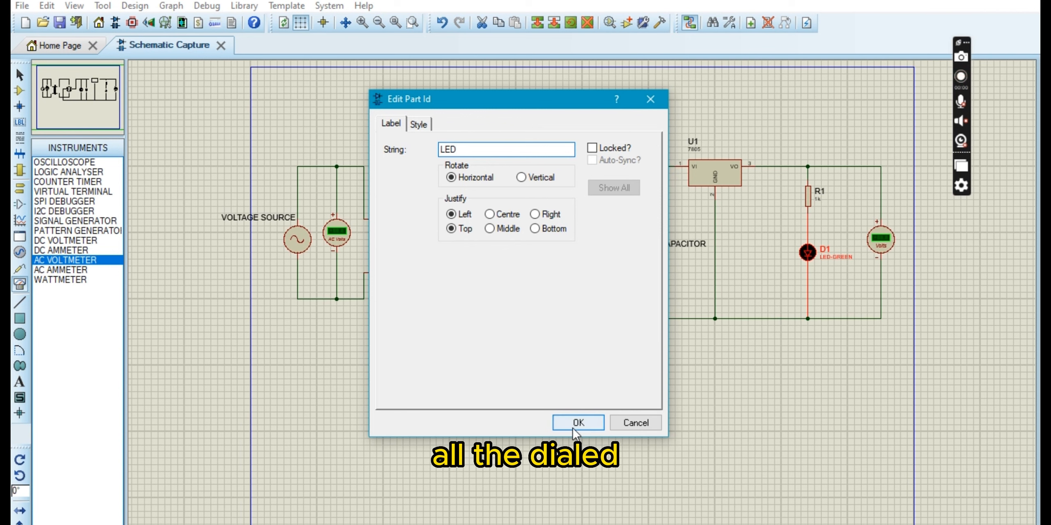
pyautogui.click(595, 423)
pyautogui.click(693, 454)
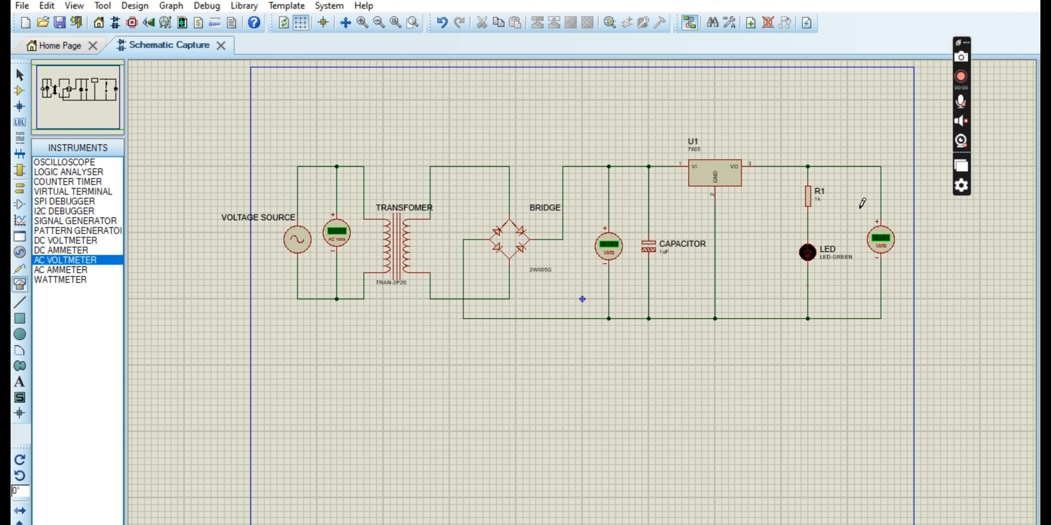
# Rename the part label R1 above the LED to RESISTOR.
pyautogui.doubleClick(819, 196)
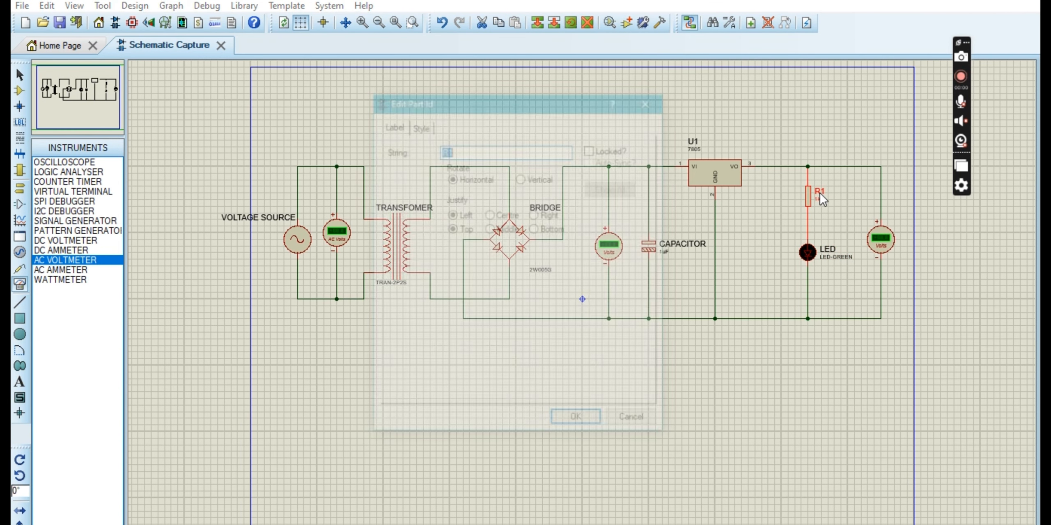
pyautogui.click(464, 153)
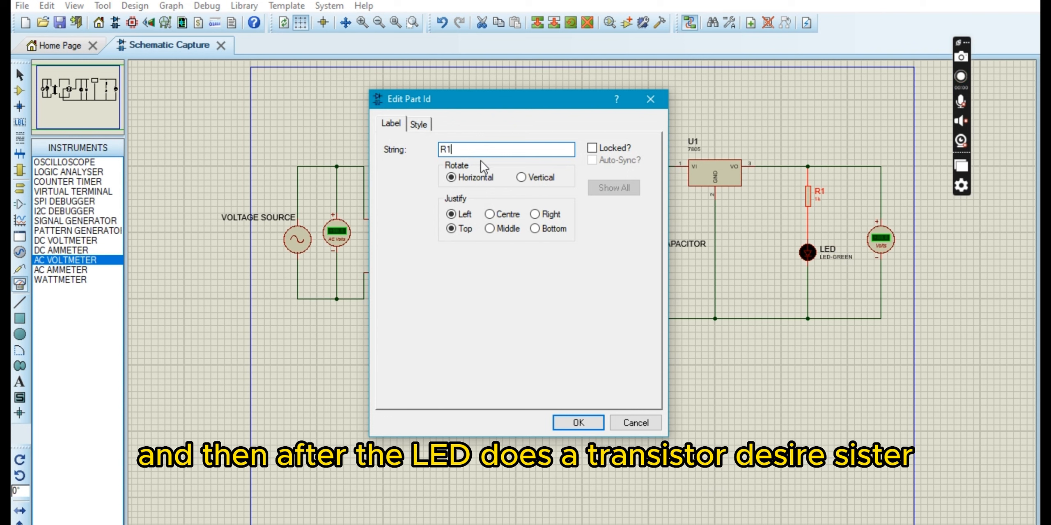
pyautogui.write('E')
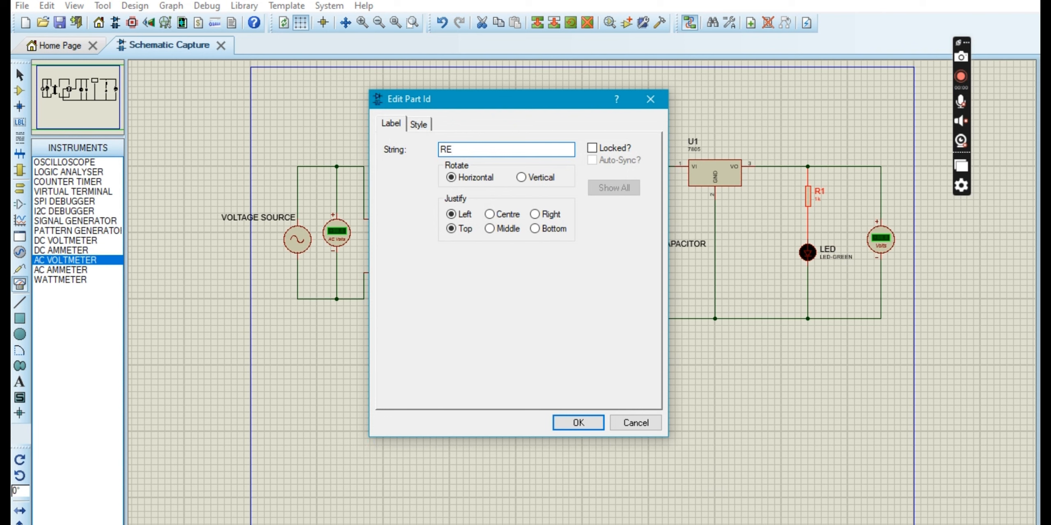
pyautogui.write('SI')
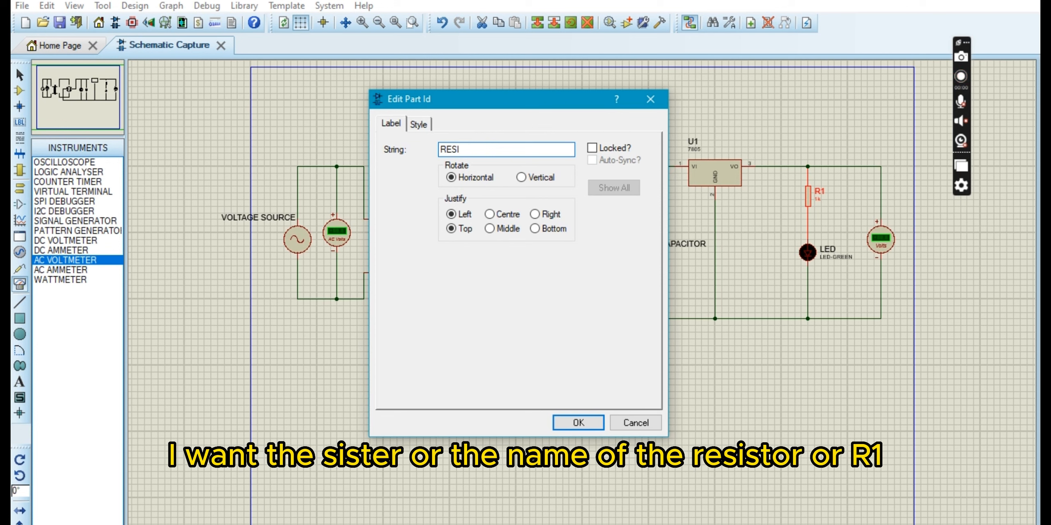
pyautogui.write('ATSTO')
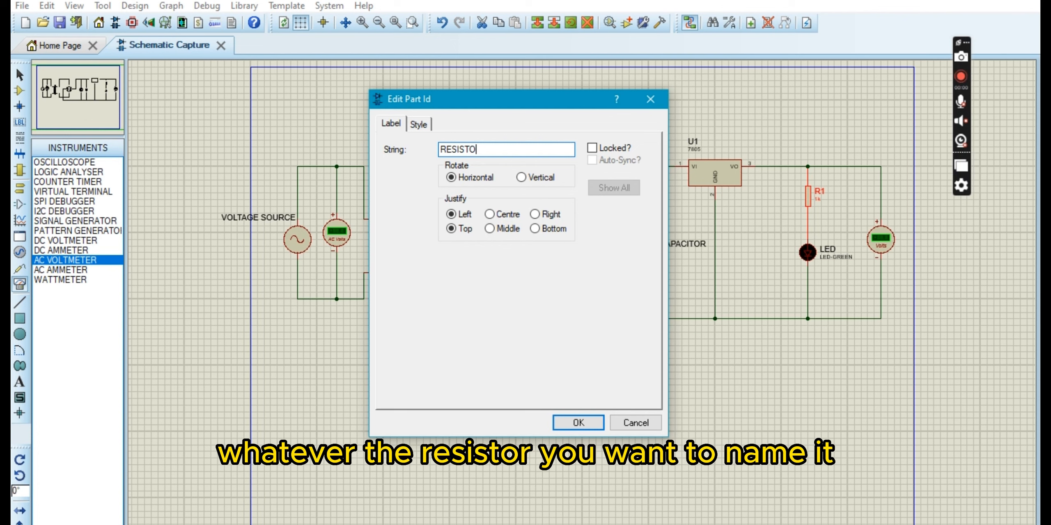
pyautogui.write('R')
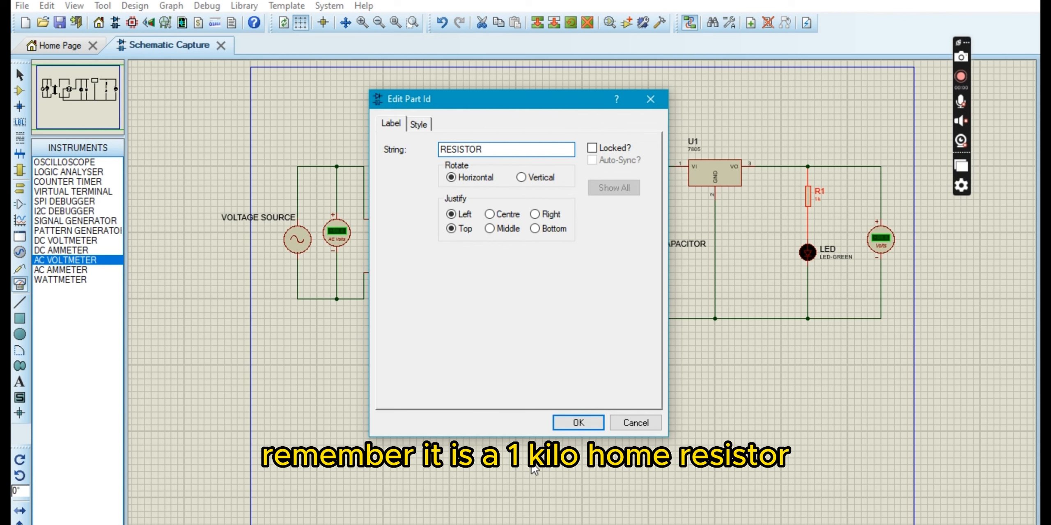
pyautogui.click(587, 420)
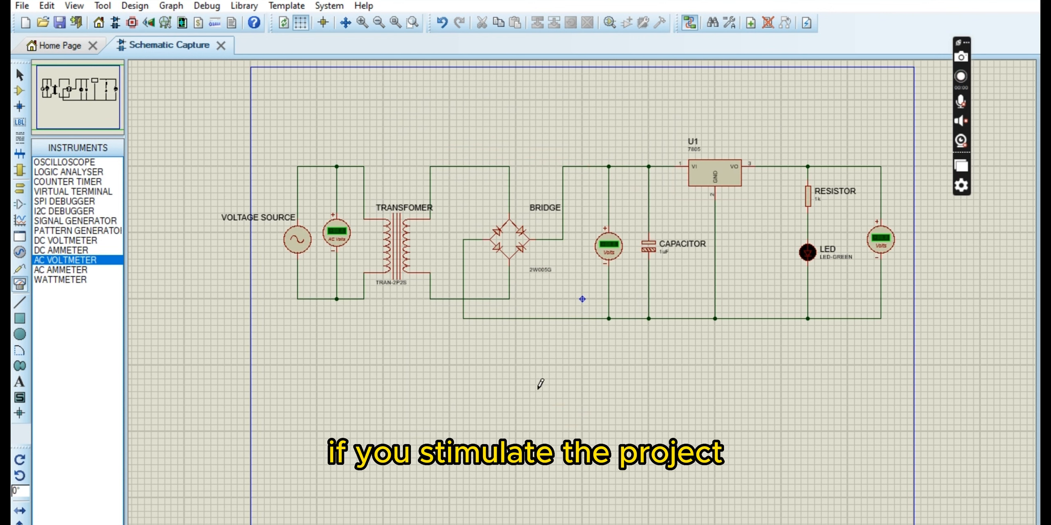
# Wire a GROUND terminal below the lower rail between the capacitor and U1's ground wire, and remove the junction dot at the terminal.
pyautogui.click(682, 319)
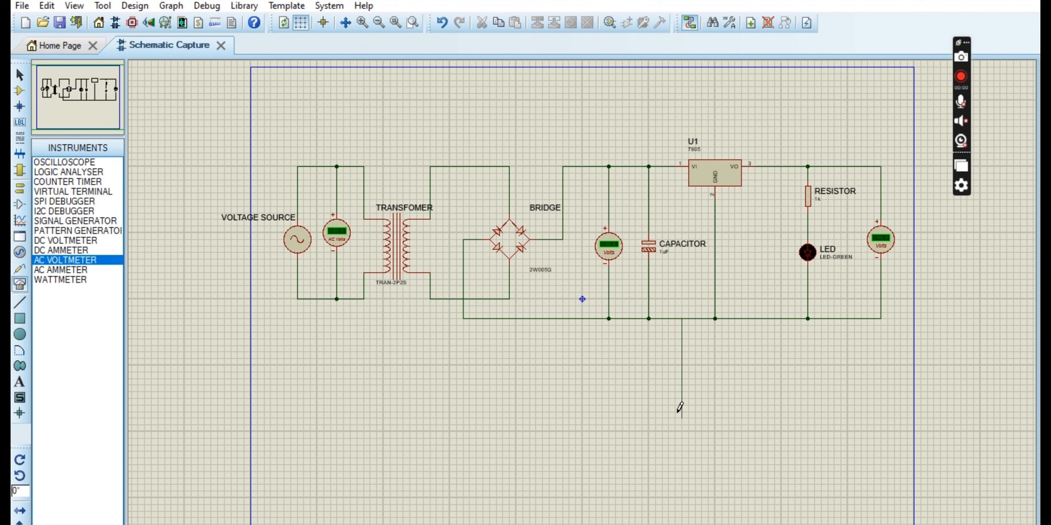
pyautogui.doubleClick(681, 365)
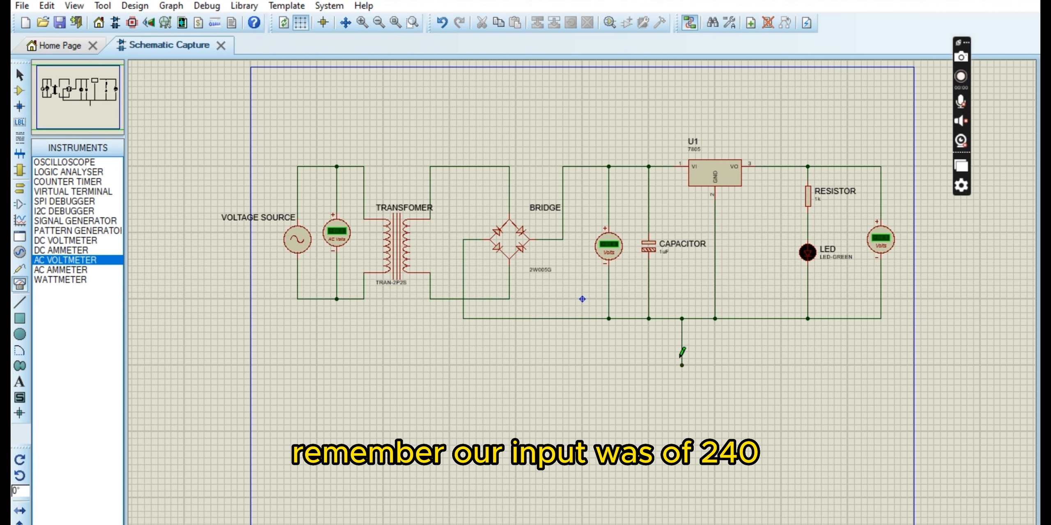
pyautogui.click(19, 190)
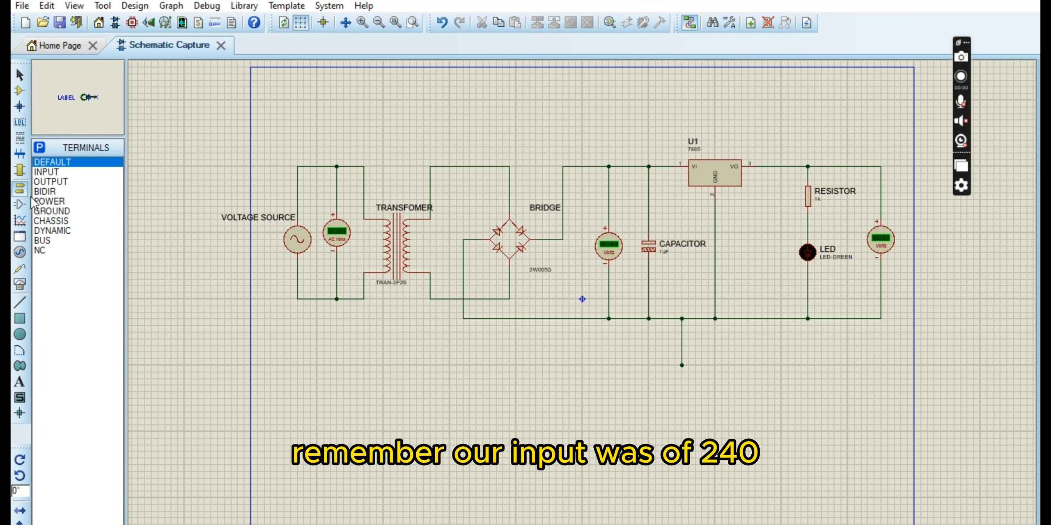
pyautogui.click(52, 211)
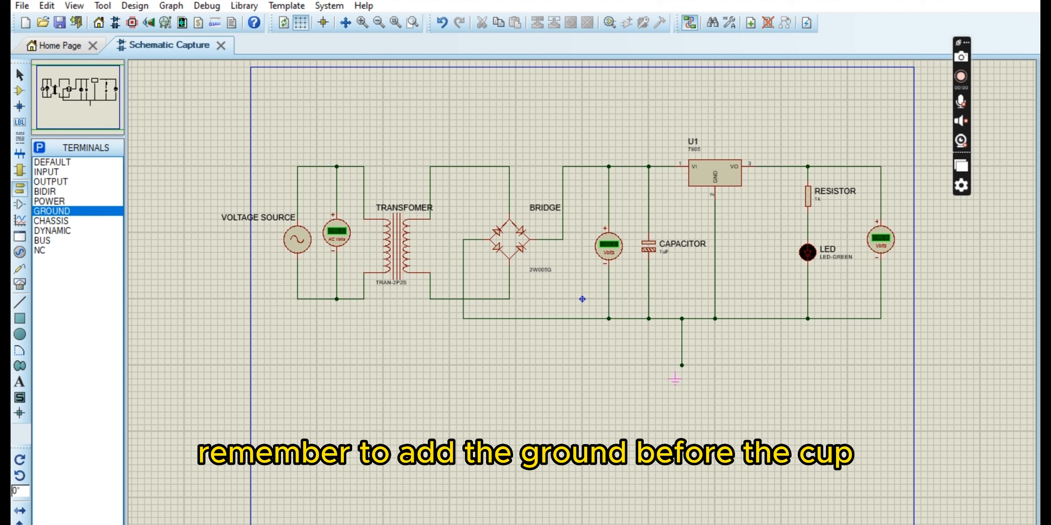
pyautogui.click(682, 371)
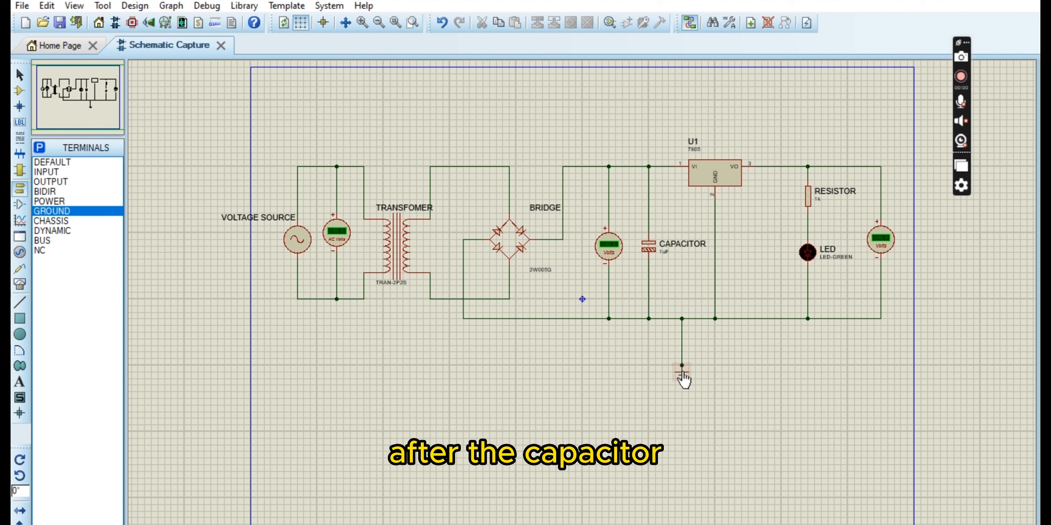
pyautogui.rightClick(702, 349)
pyautogui.press('Escape')
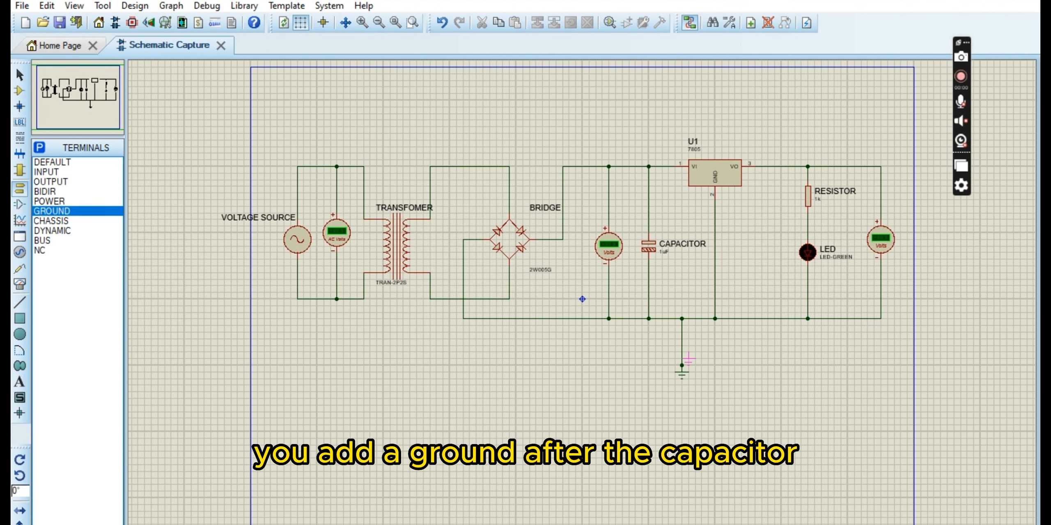
pyautogui.rightClick(683, 363)
pyautogui.click(742, 116)
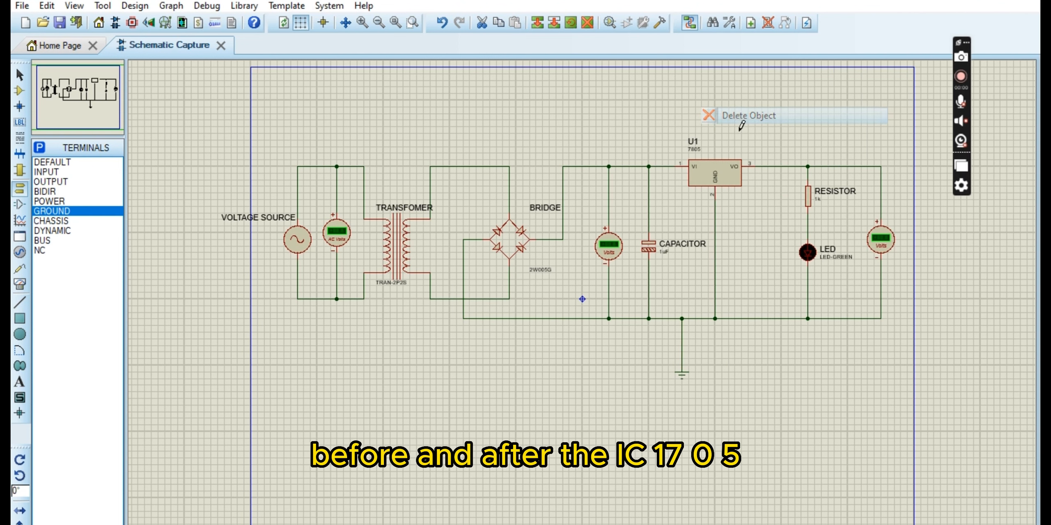
# Draw two open-ended vertical wire stubs above U1, one from its VI input wire and one from its VO output wire.
pyautogui.click(675, 165)
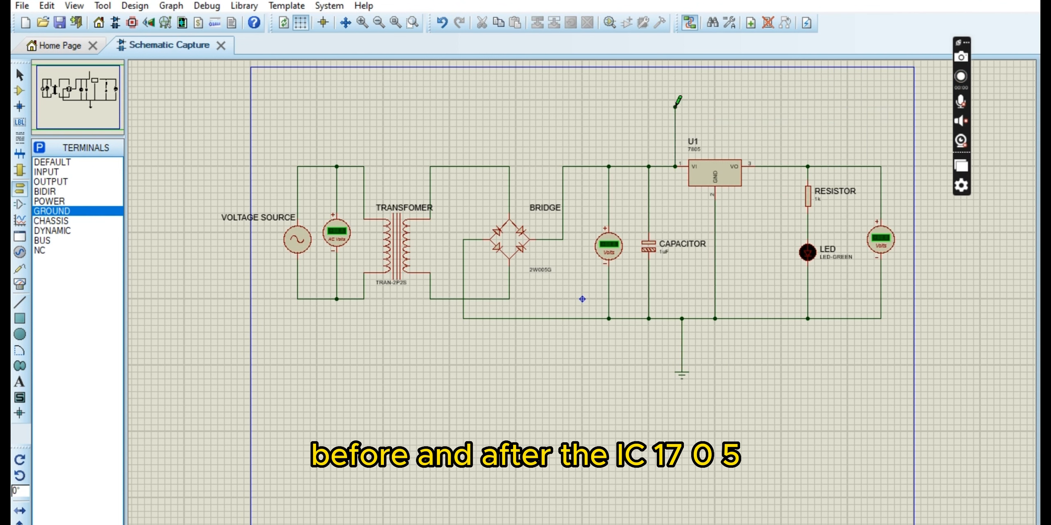
pyautogui.click(781, 166)
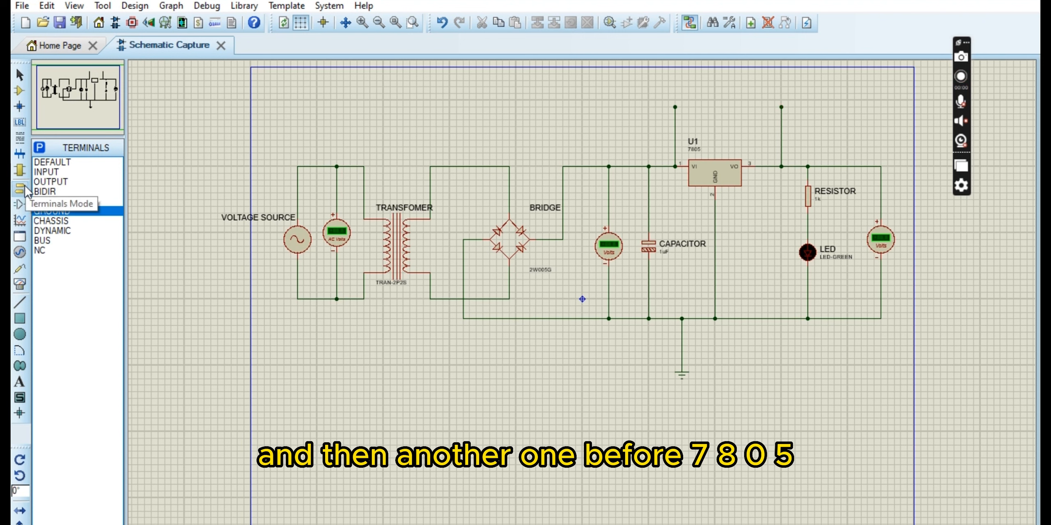
# Look through the graph, terminal, pin, generator and instrument lists for a voltage probe.
pyautogui.click(19, 220)
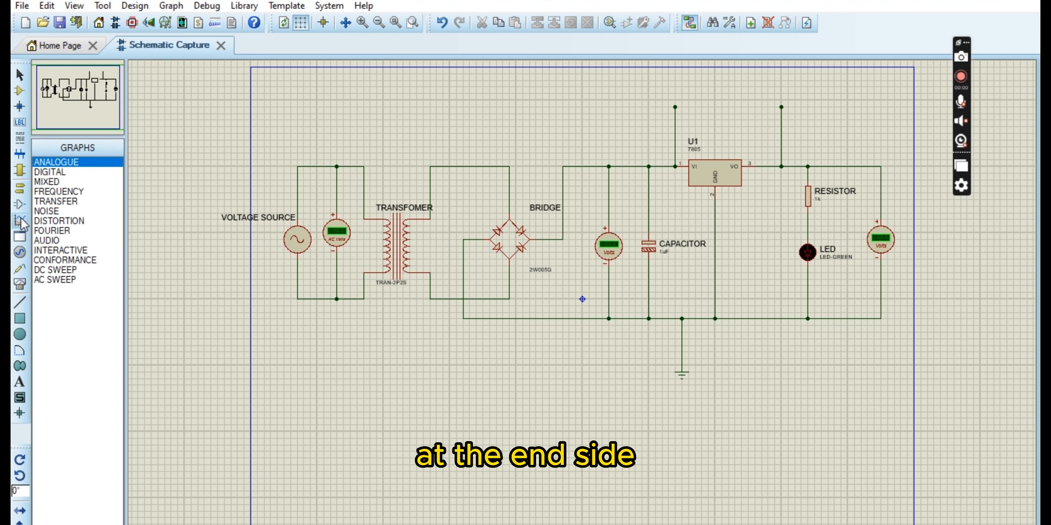
pyautogui.click(17, 169)
pyautogui.click(19, 190)
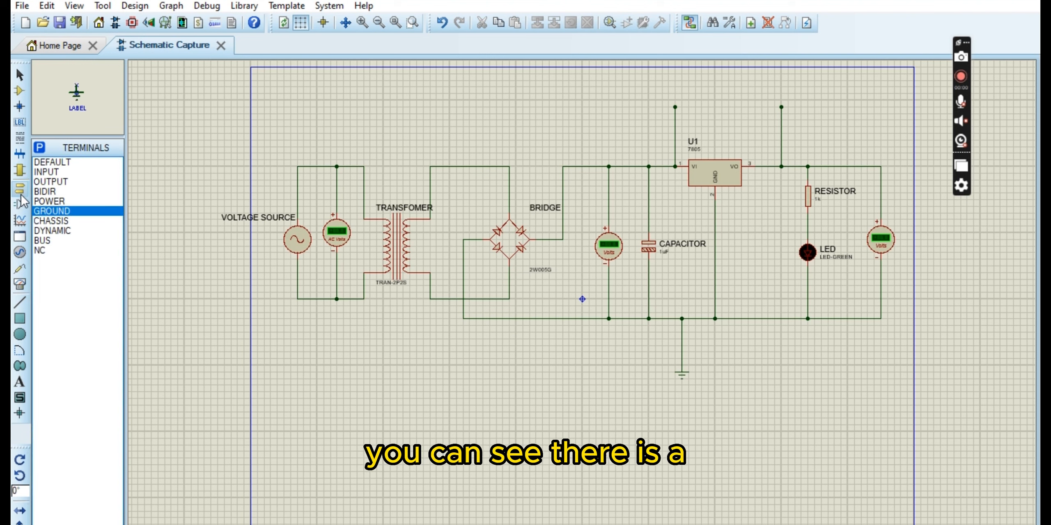
pyautogui.click(19, 206)
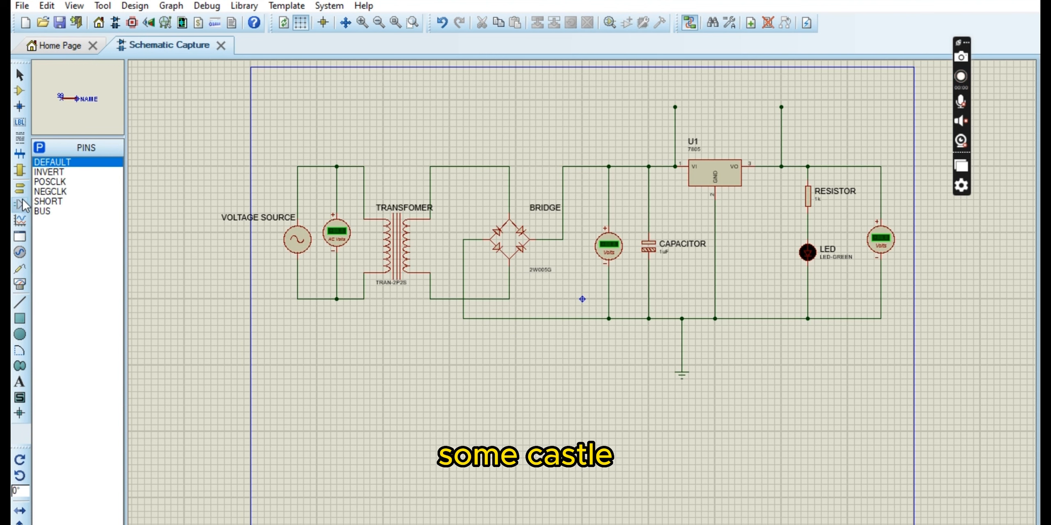
pyautogui.click(20, 220)
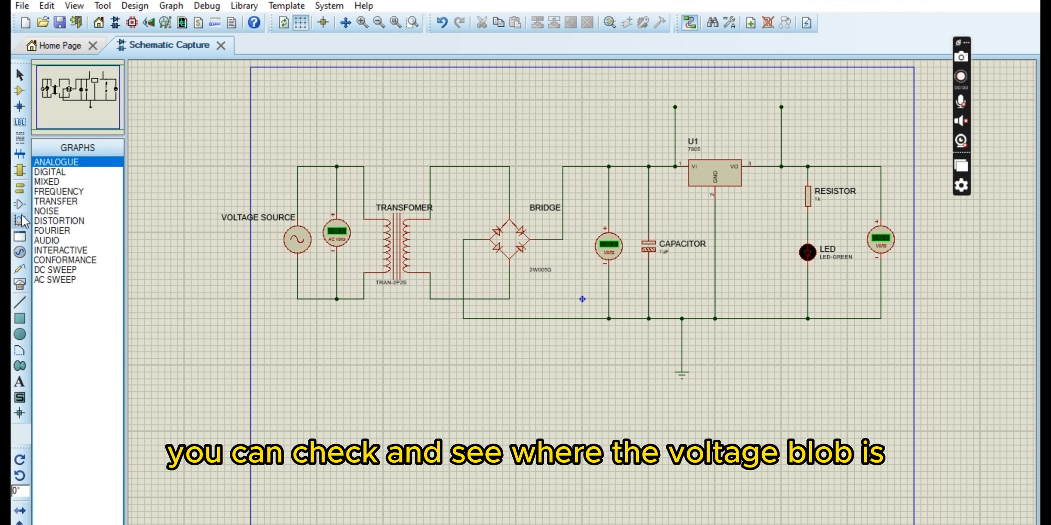
pyautogui.click(21, 251)
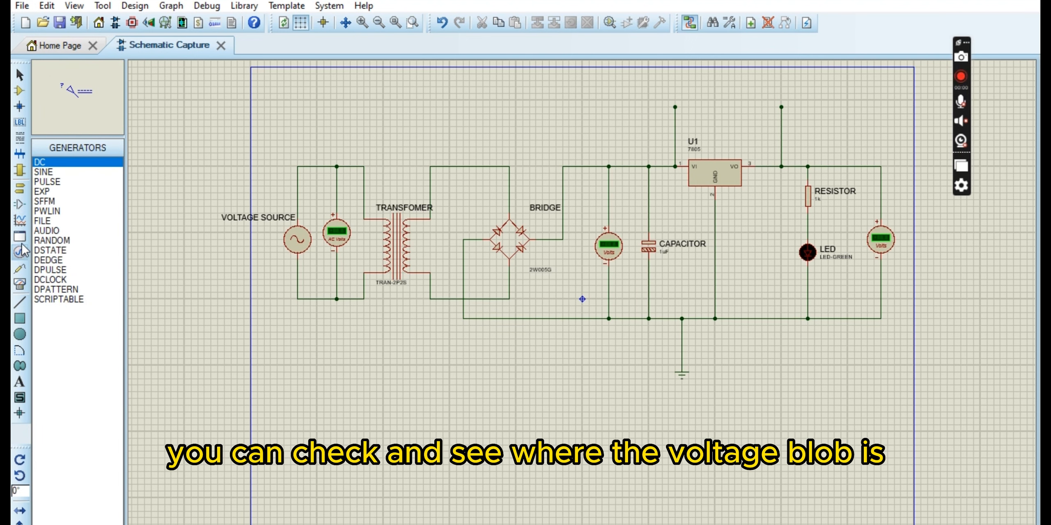
pyautogui.click(20, 285)
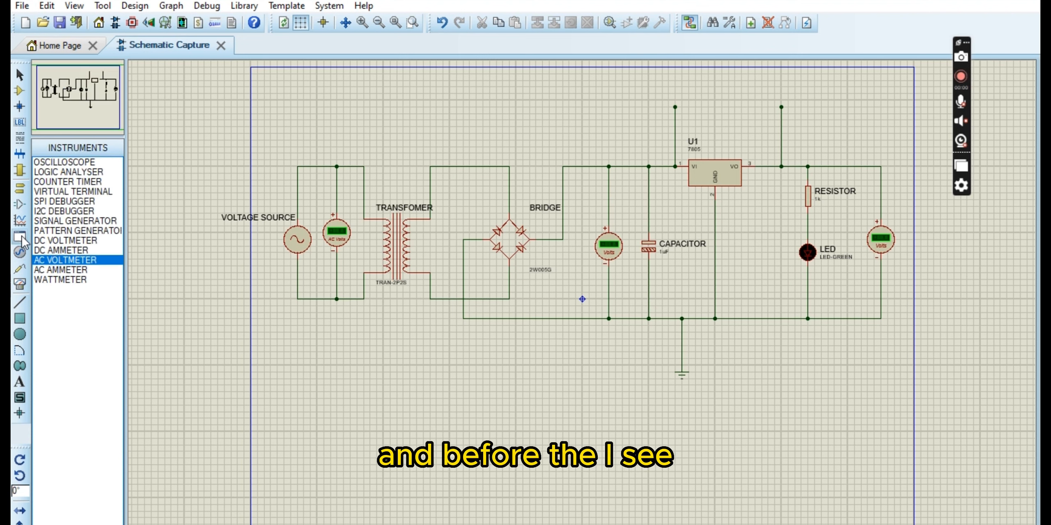
pyautogui.click(21, 191)
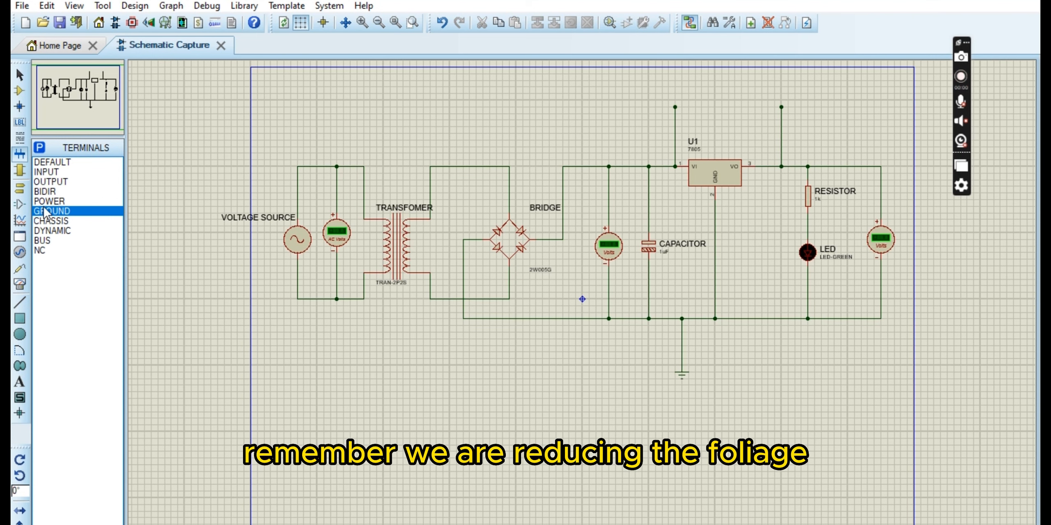
pyautogui.click(19, 252)
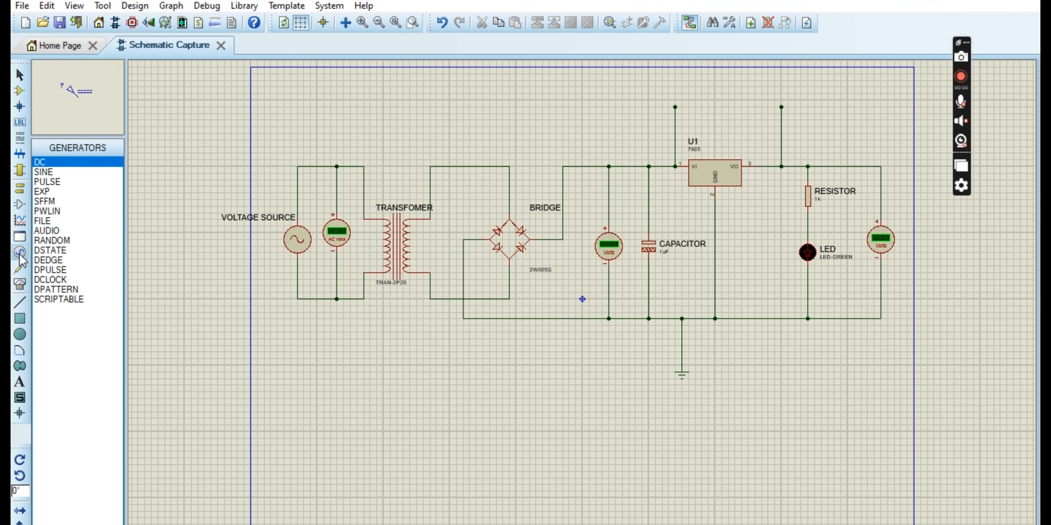
pyautogui.click(47, 184)
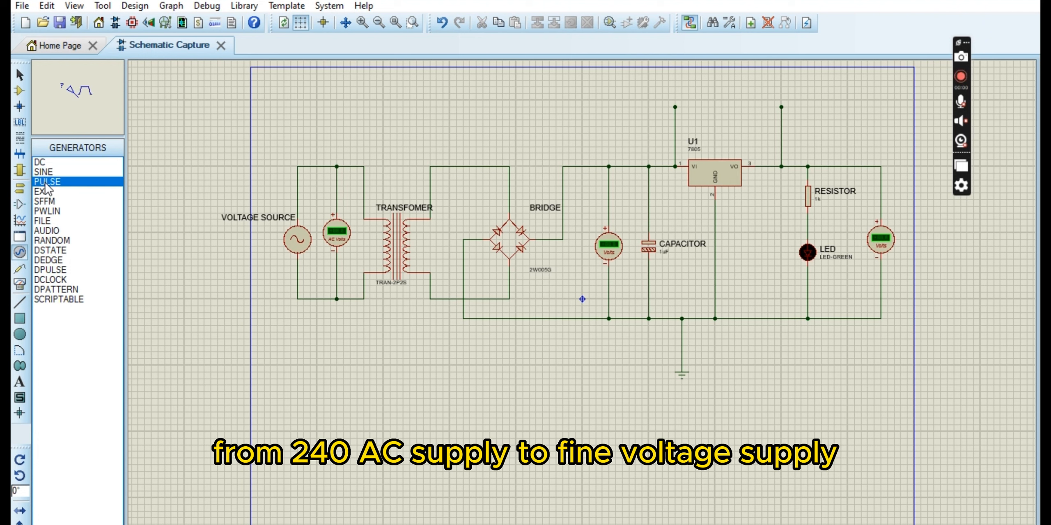
pyautogui.click(41, 163)
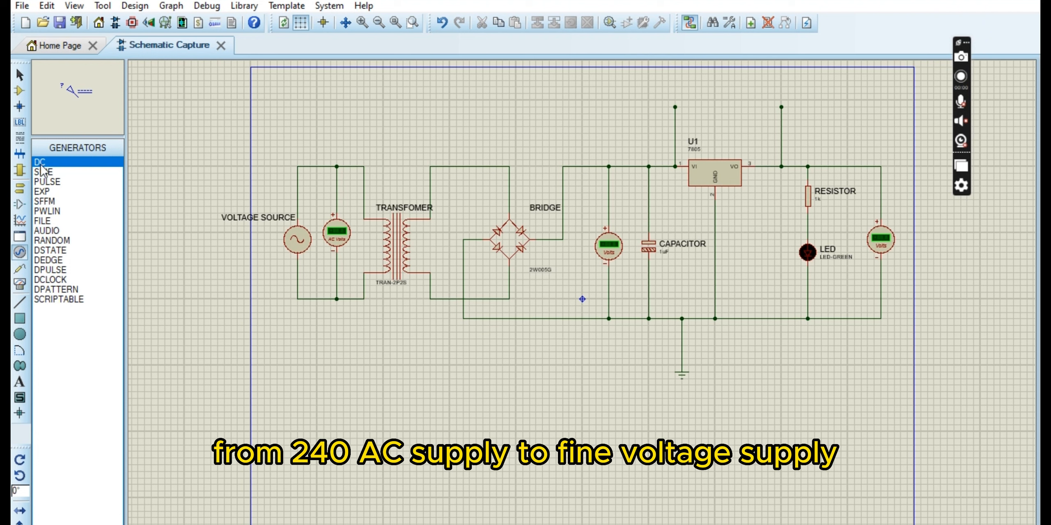
pyautogui.click(20, 284)
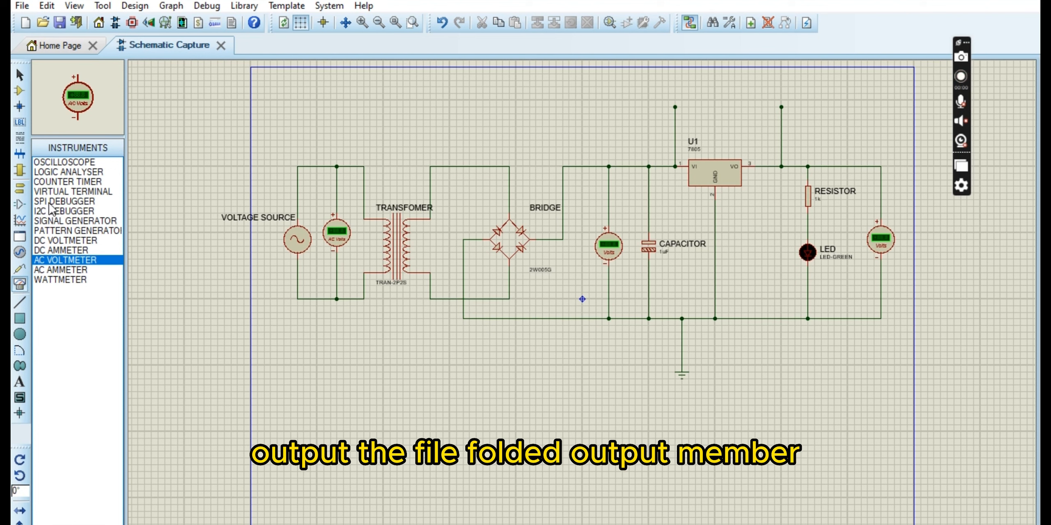
# Place a VOLTAGE probe on the open end of each wire stub above U1's input and output.
pyautogui.click(20, 270)
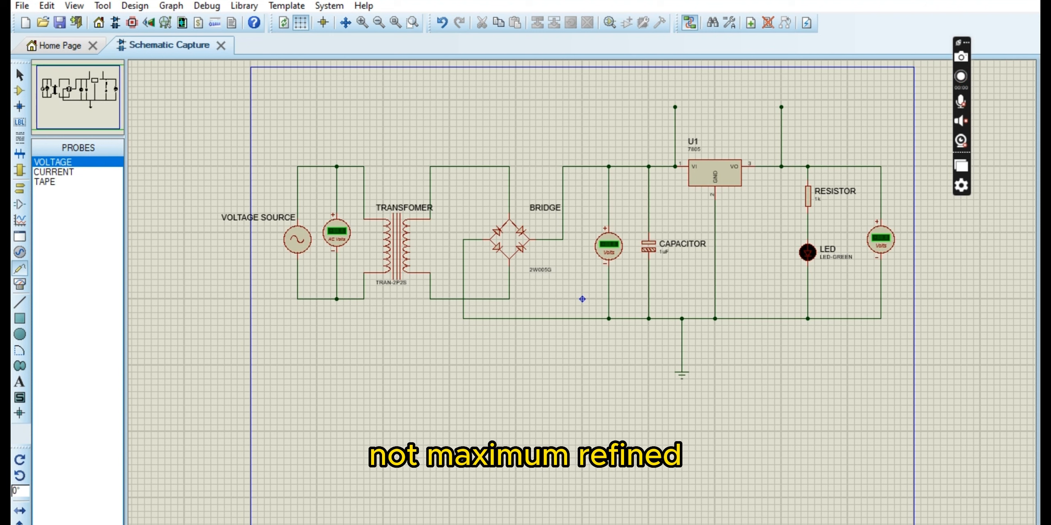
pyautogui.click(680, 102)
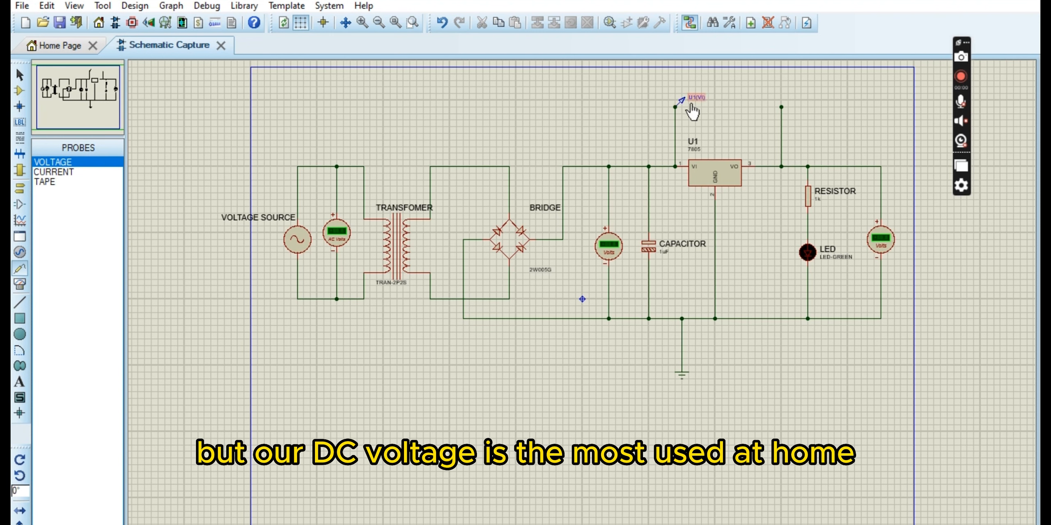
pyautogui.rightClick(700, 120)
pyautogui.click(701, 115)
pyautogui.rightClick(776, 98)
pyautogui.click(768, 91)
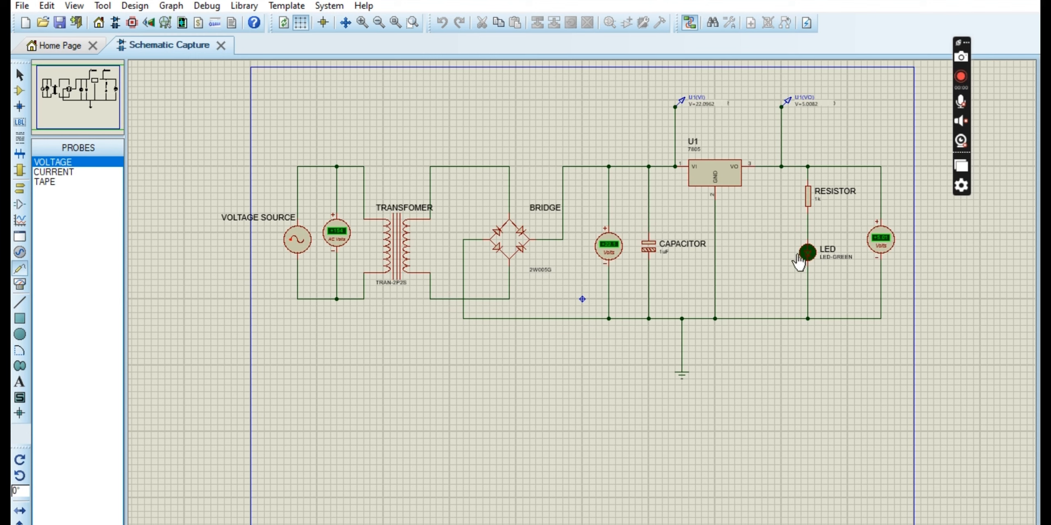
# Examine the voltmeter and probe readings of the running simulation from the transformer to the LED.
pyautogui.click(67, 92)
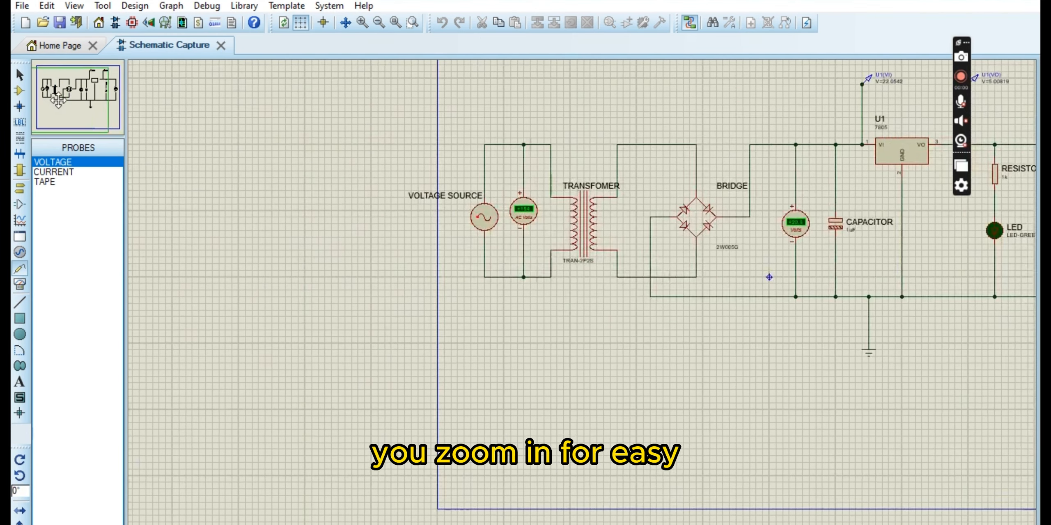
pyautogui.scroll(1, 83, 91)
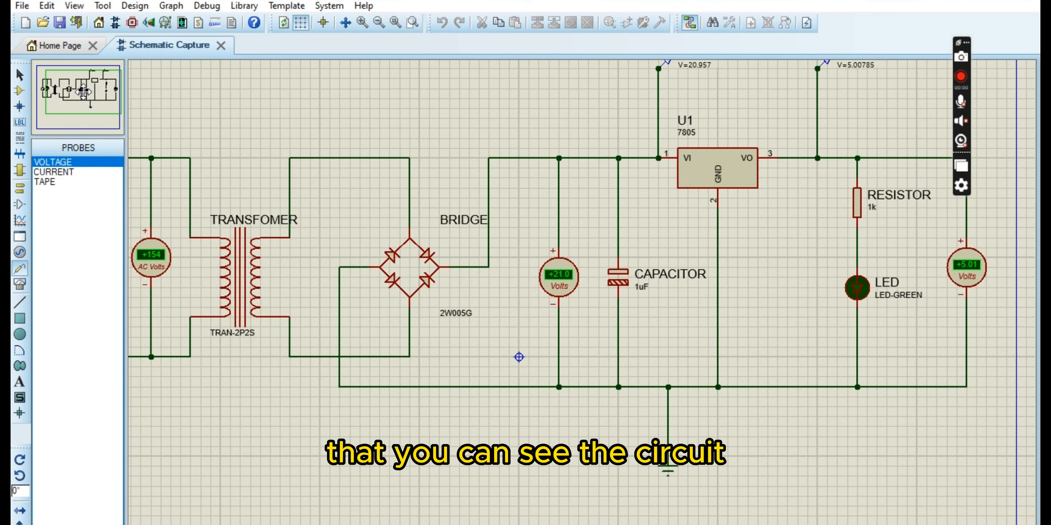